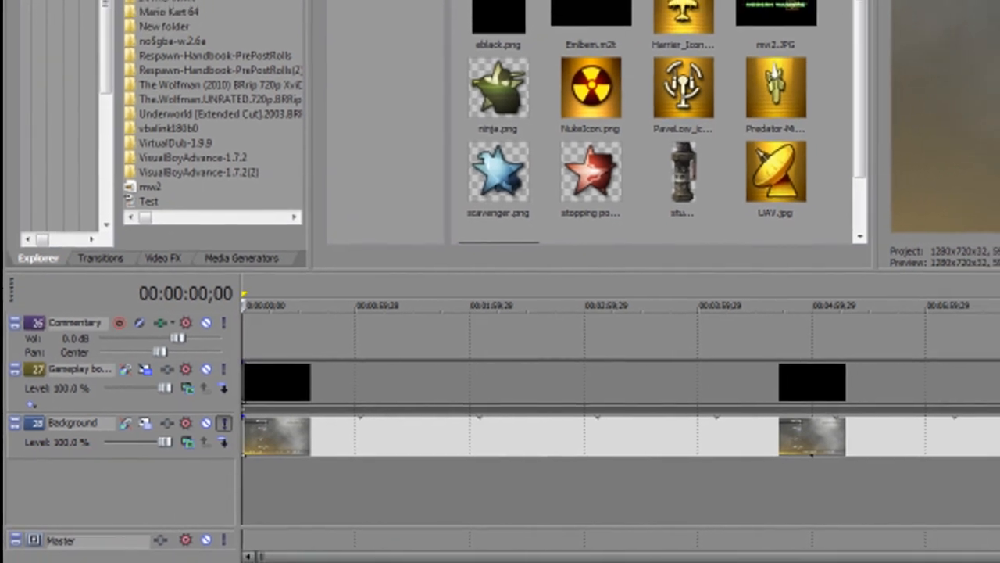
- Move the cursor near the start of the Background clip and open the clip's pan/crop settings
{"action": "right_click", "coordinate": [17, 444]}
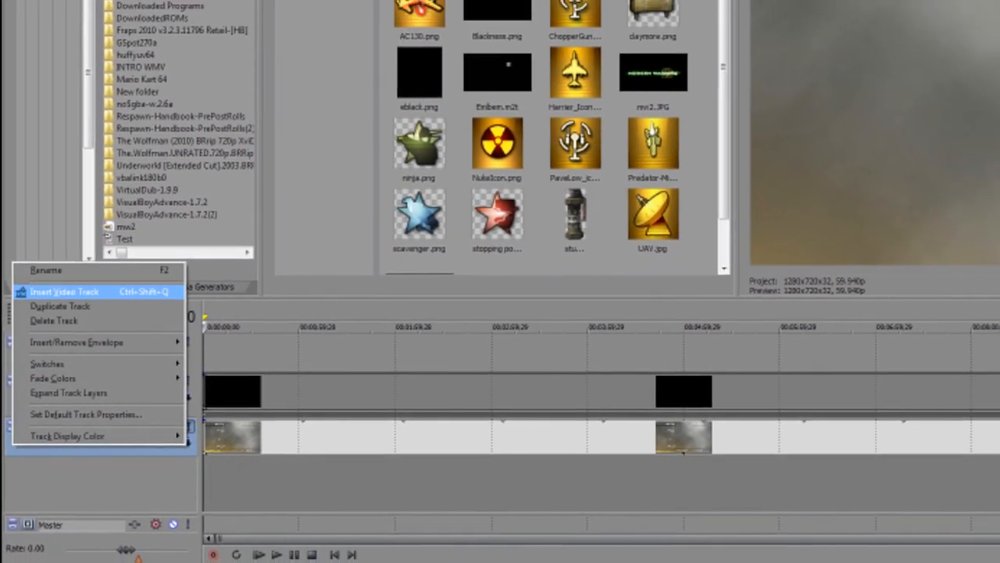
{"action": "key", "text": "Escape"}
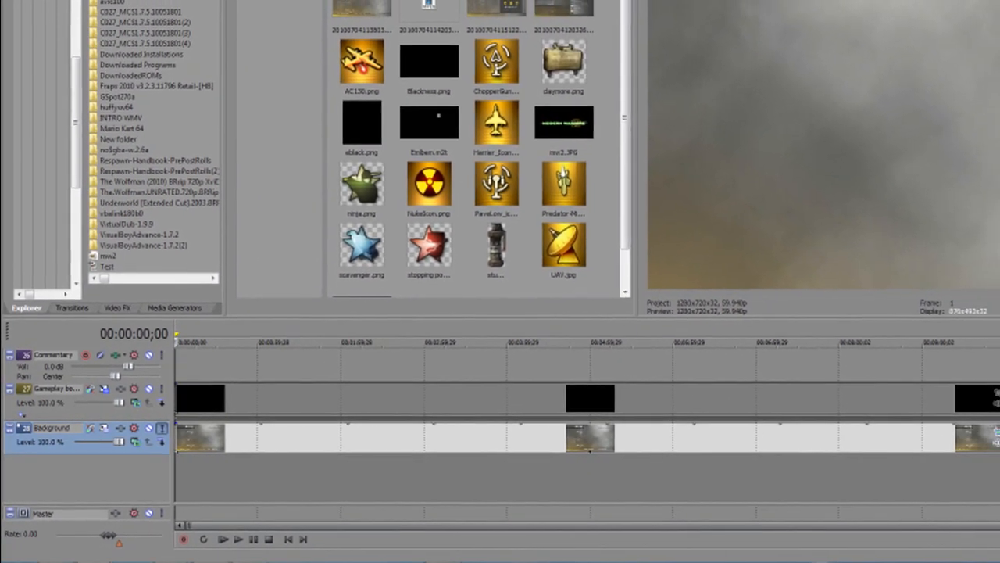
{"action": "left_click", "coordinate": [241, 438]}
{"action": "left_click", "coordinate": [405, 438]}
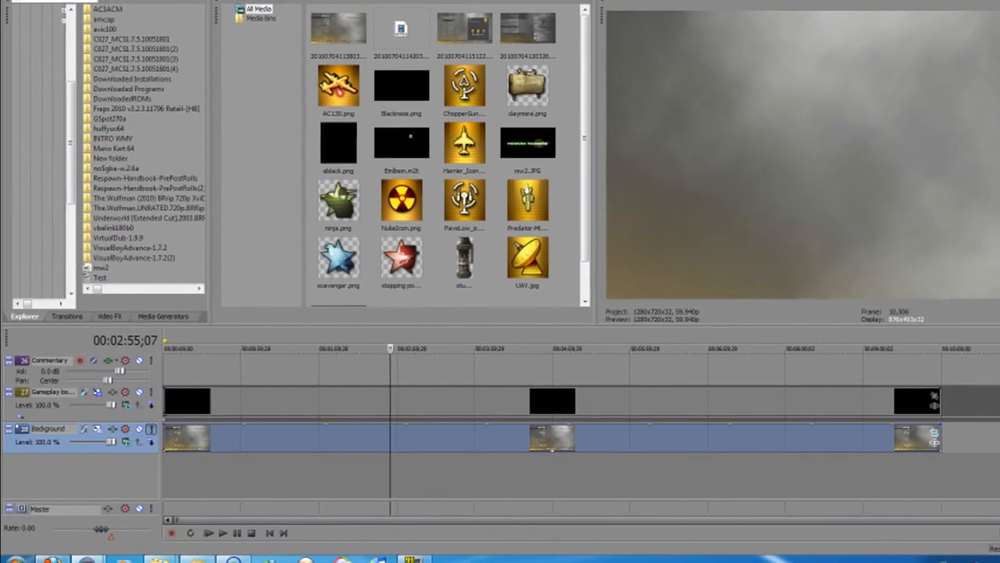
{"action": "left_click", "coordinate": [163, 438]}
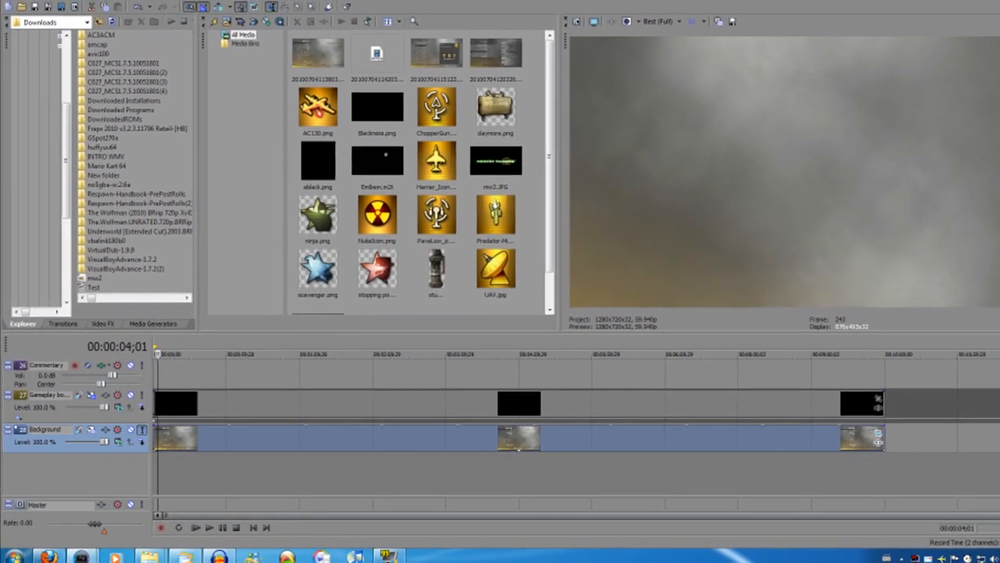
{"action": "left_click", "coordinate": [906, 433]}
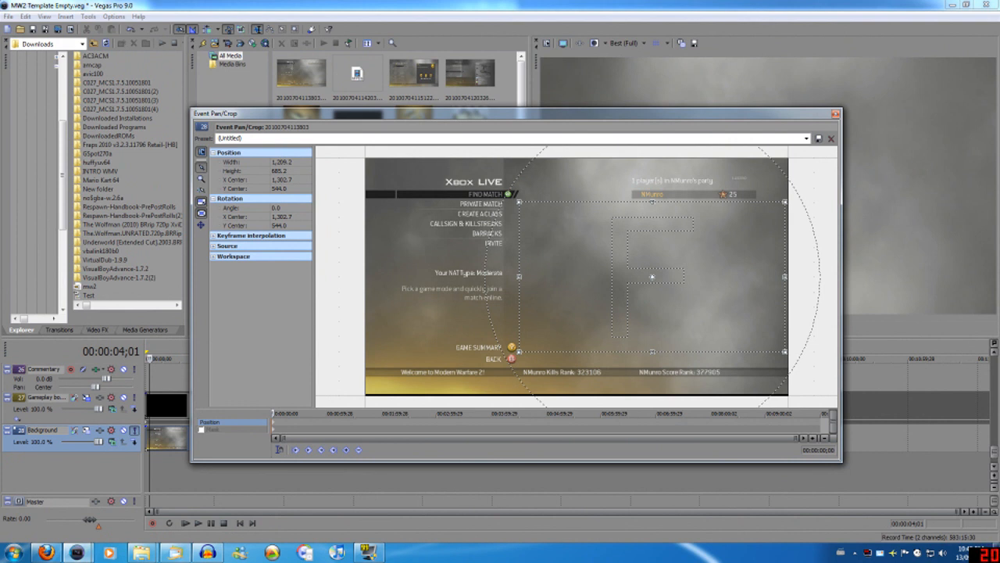
- Try shrinking the Background clip's crop frame to about 518 by 294, undo the change and close the pan/crop settings
{"action": "left_click_drag", "start_coordinate": [519, 277], "coordinate": [596, 276]}
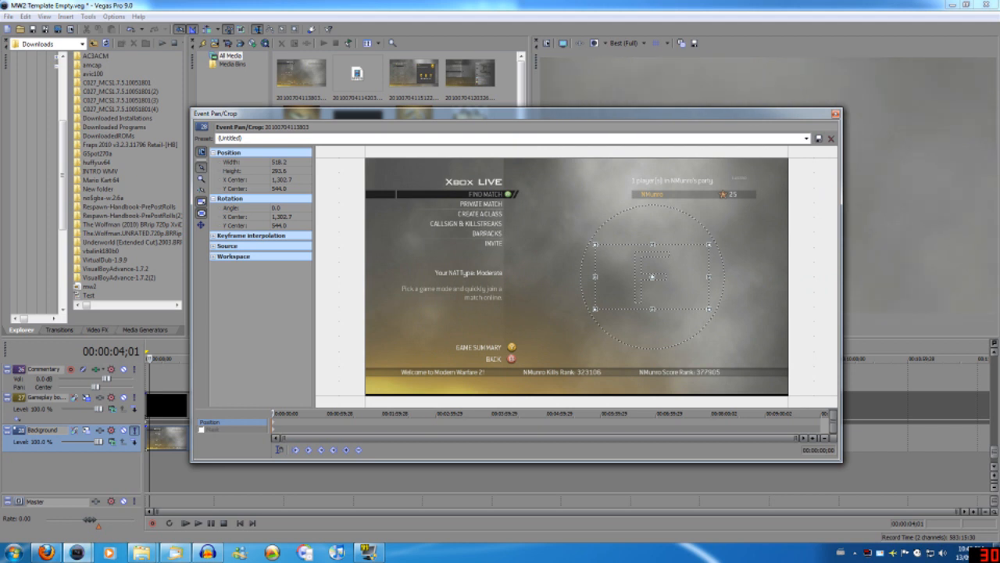
{"action": "key", "text": "ctrl+z"}
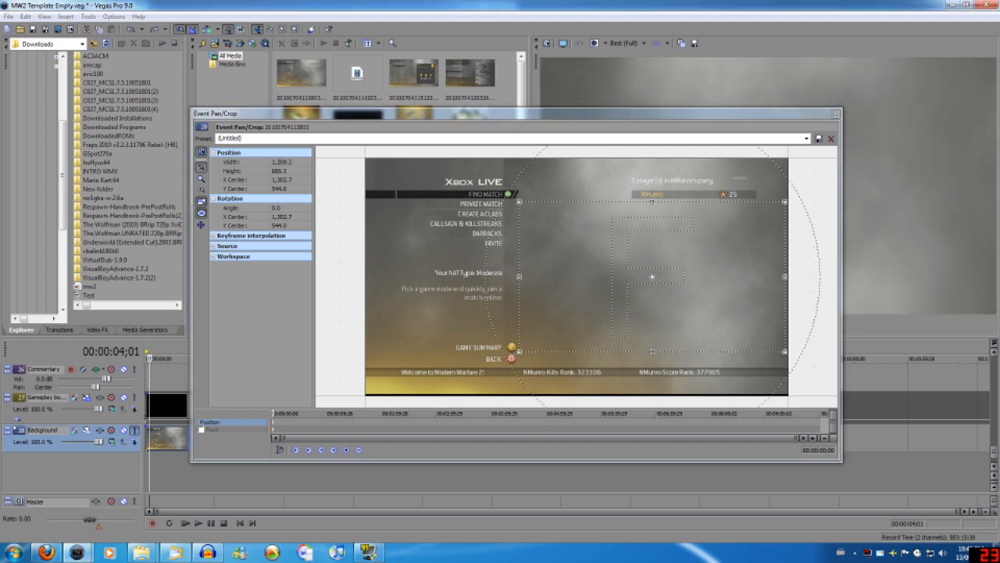
{"action": "left_click", "coordinate": [836, 114]}
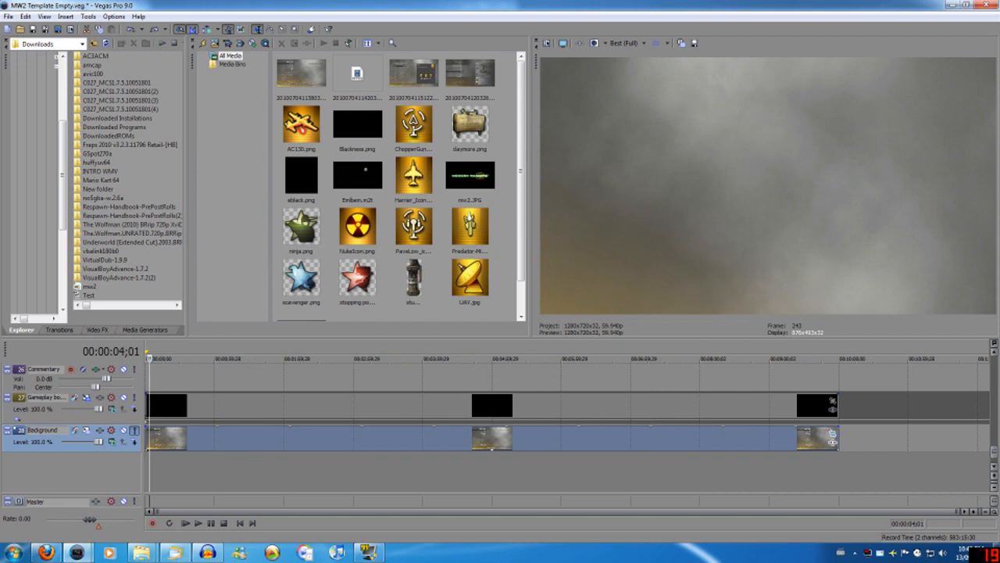
- Turn off solo on the Background track and inspect the Gameplay border's pan/crop and track motion settings
{"action": "left_click", "coordinate": [134, 430]}
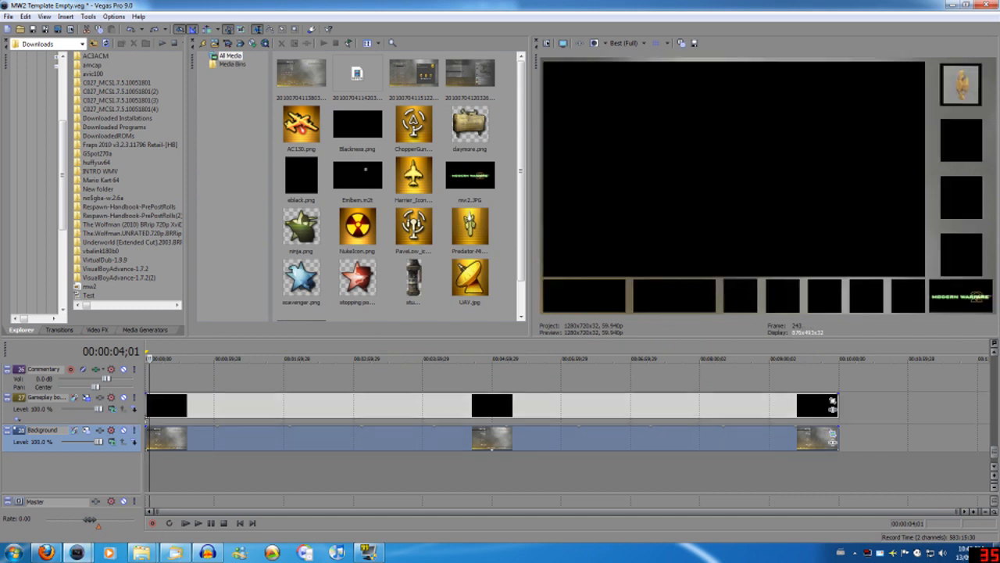
{"action": "left_click", "coordinate": [765, 405]}
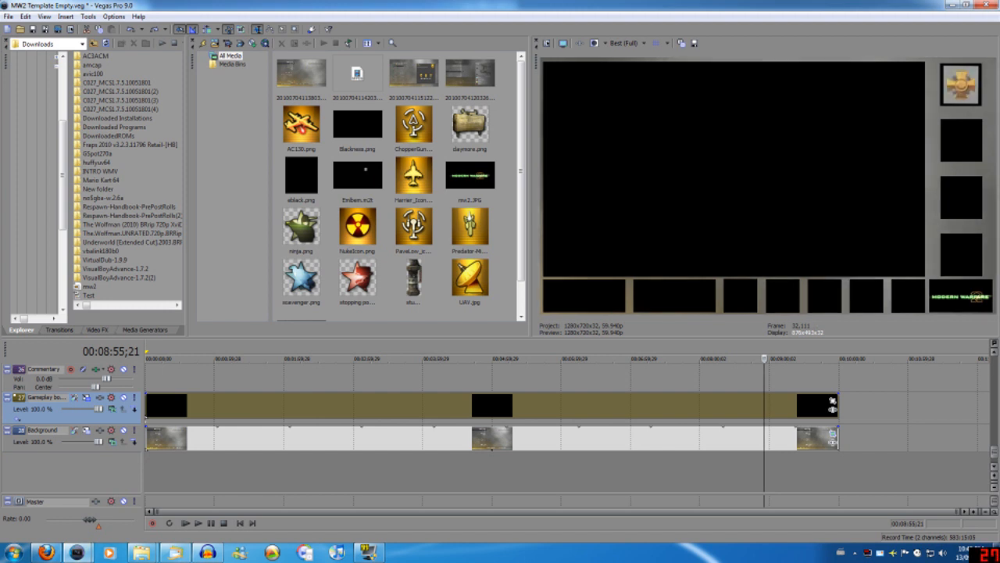
{"action": "left_click", "coordinate": [832, 402]}
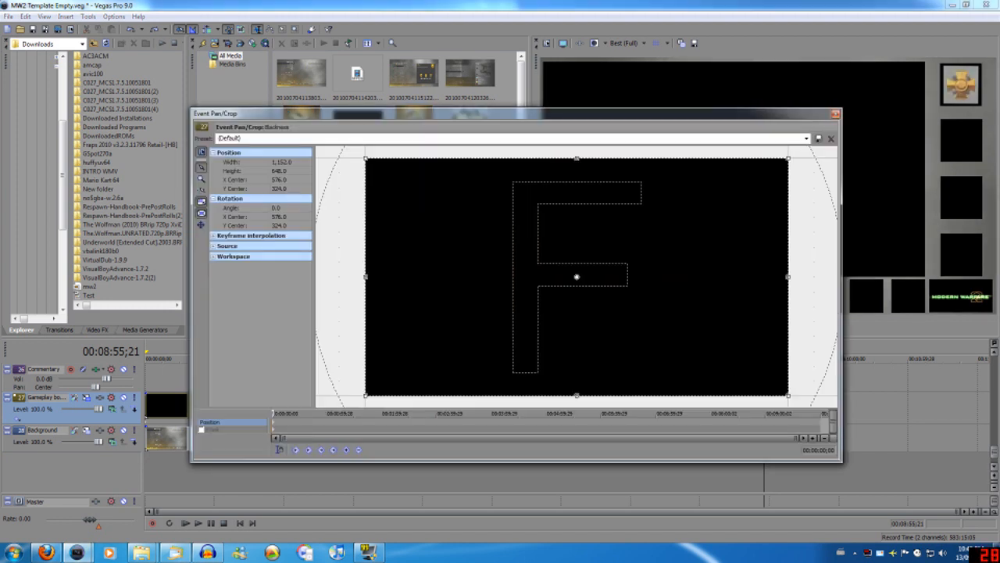
{"action": "left_click", "coordinate": [835, 113]}
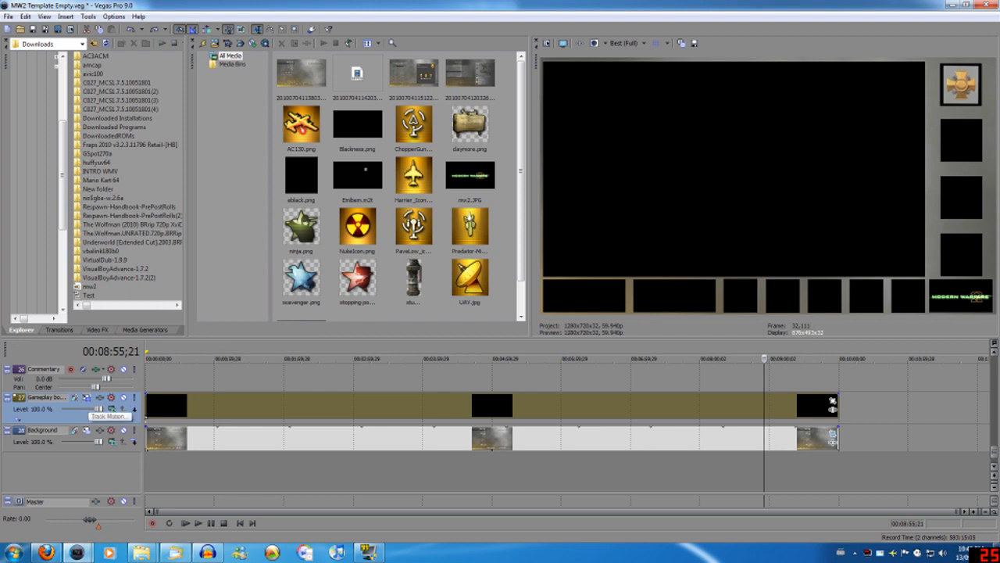
{"action": "left_click", "coordinate": [87, 397]}
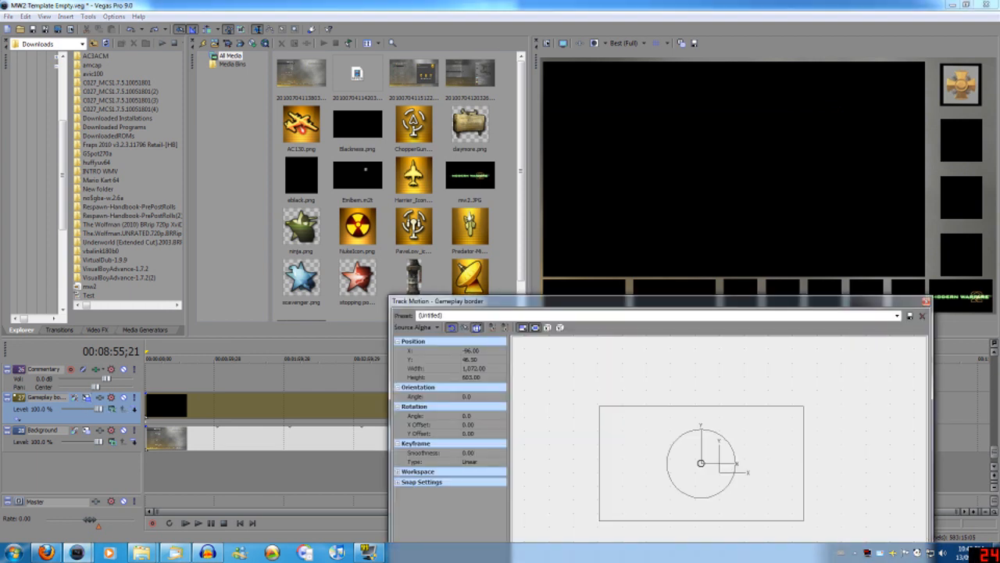
{"action": "left_click", "coordinate": [926, 301]}
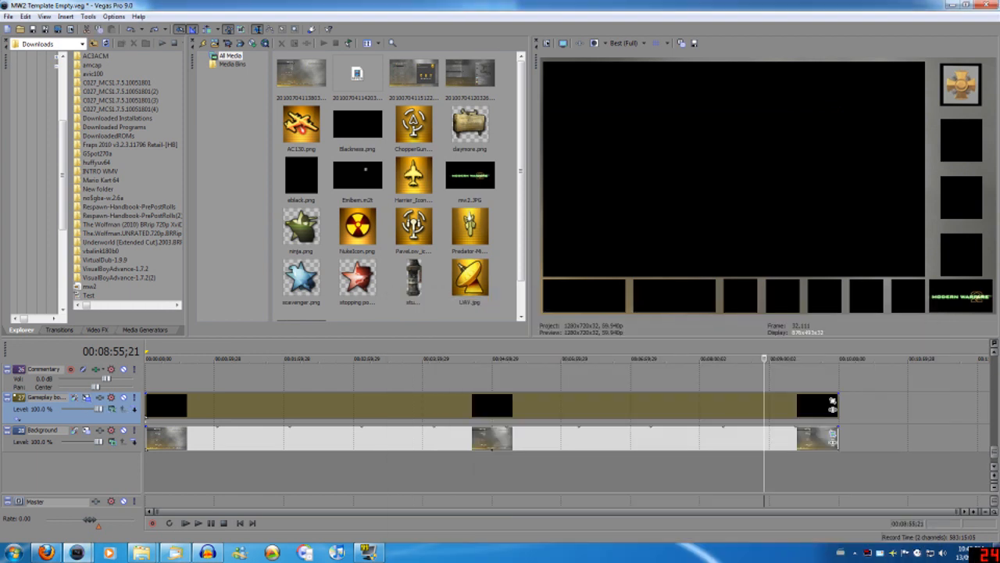
- Solo the Gameplay border and Background tracks and open Track Motion for the Gameplay border
{"action": "left_click", "coordinate": [133, 398]}
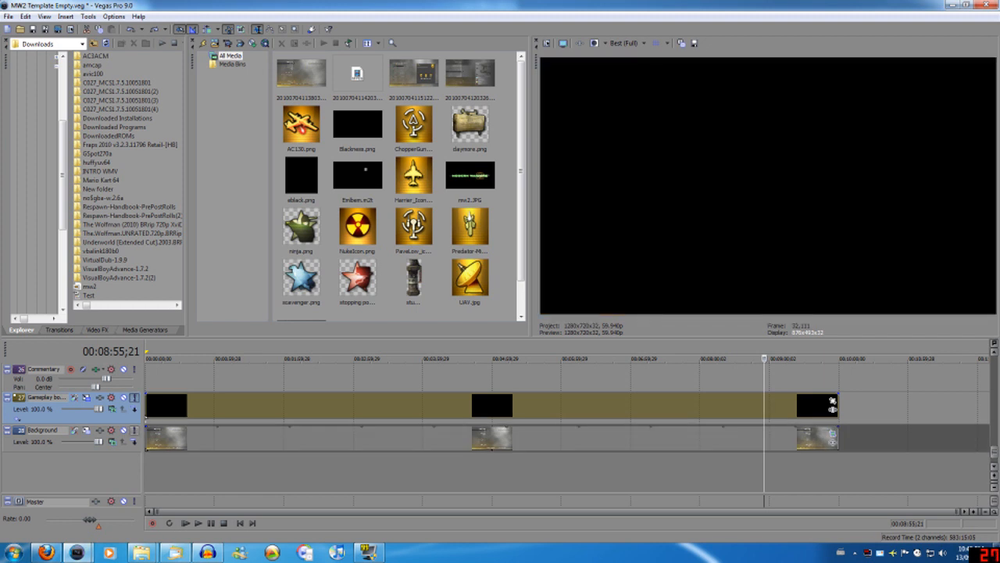
{"action": "left_click", "coordinate": [134, 430]}
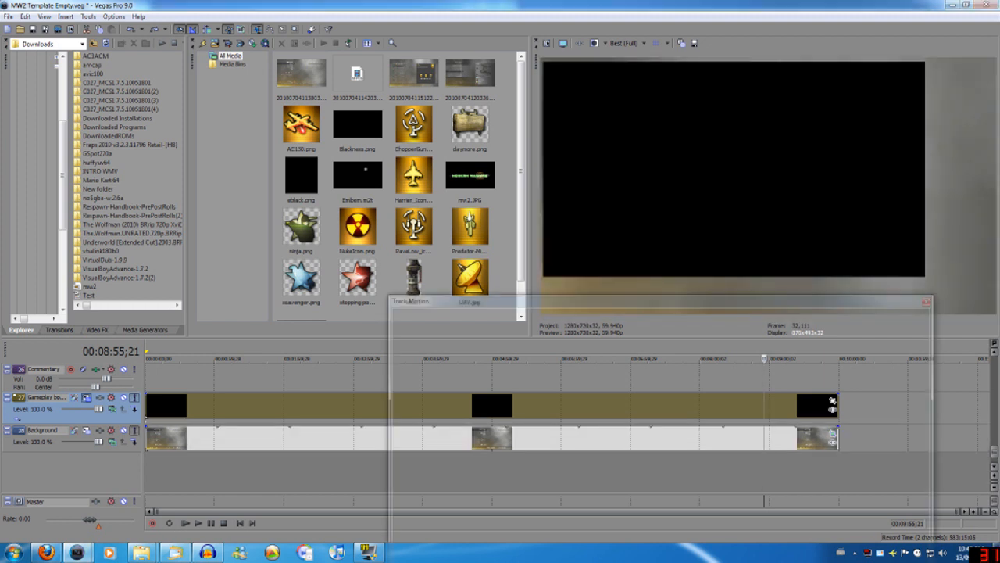
{"action": "left_click", "coordinate": [86, 398]}
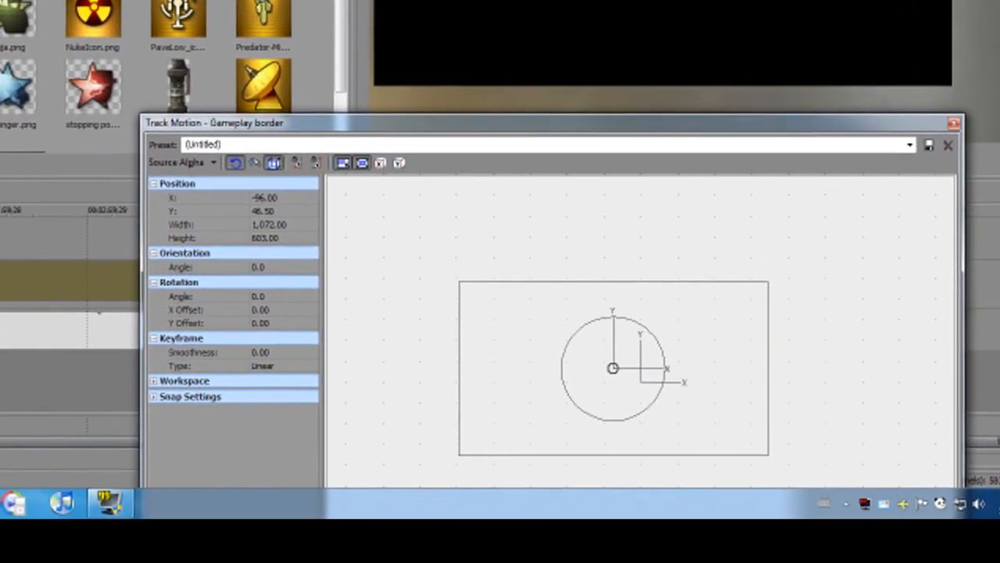
- Examine the width and height values of the Gameplay border in its track motion settings
{"action": "left_click", "coordinate": [313, 255]}
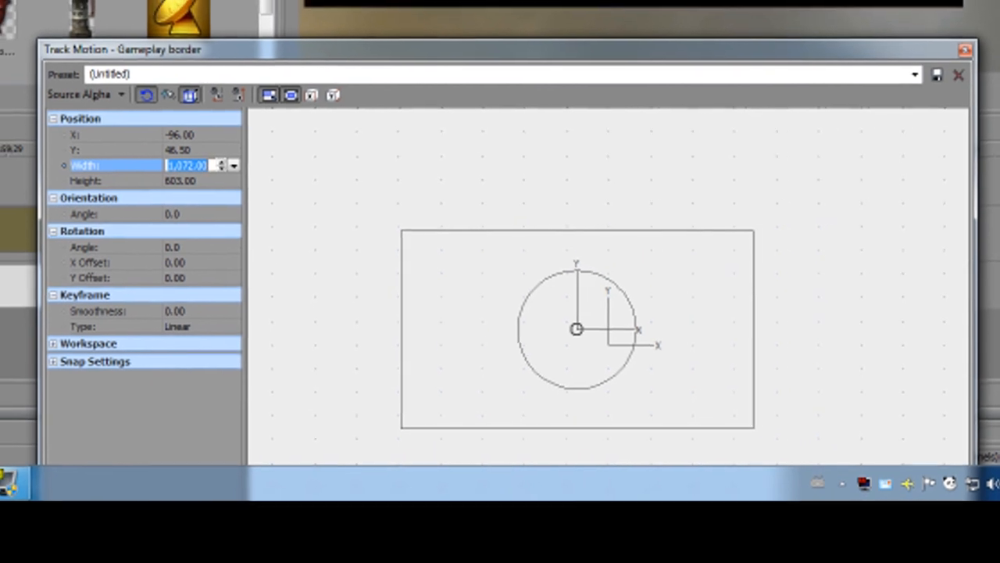
{"action": "key", "text": "Tab"}
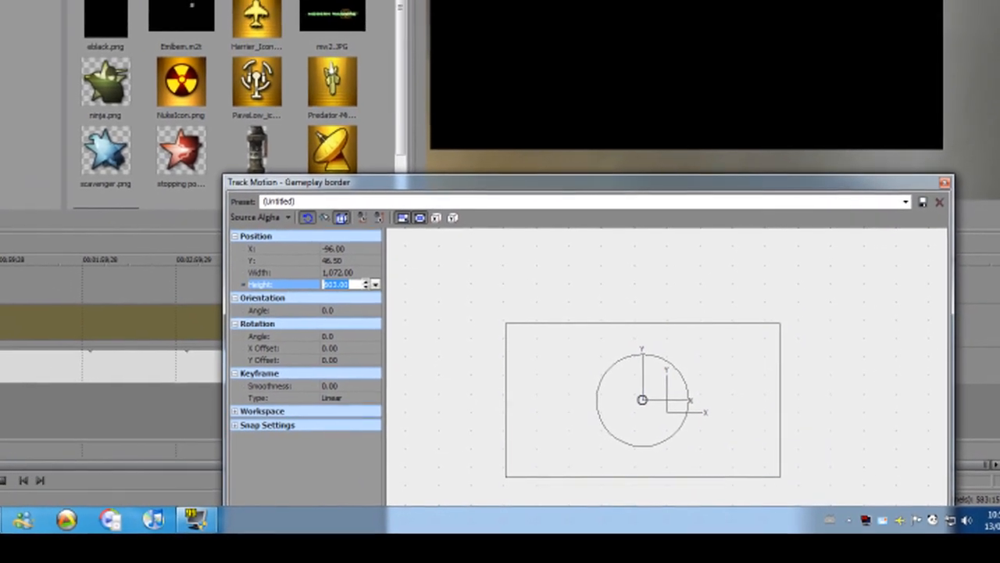
{"action": "left_click", "coordinate": [337, 273]}
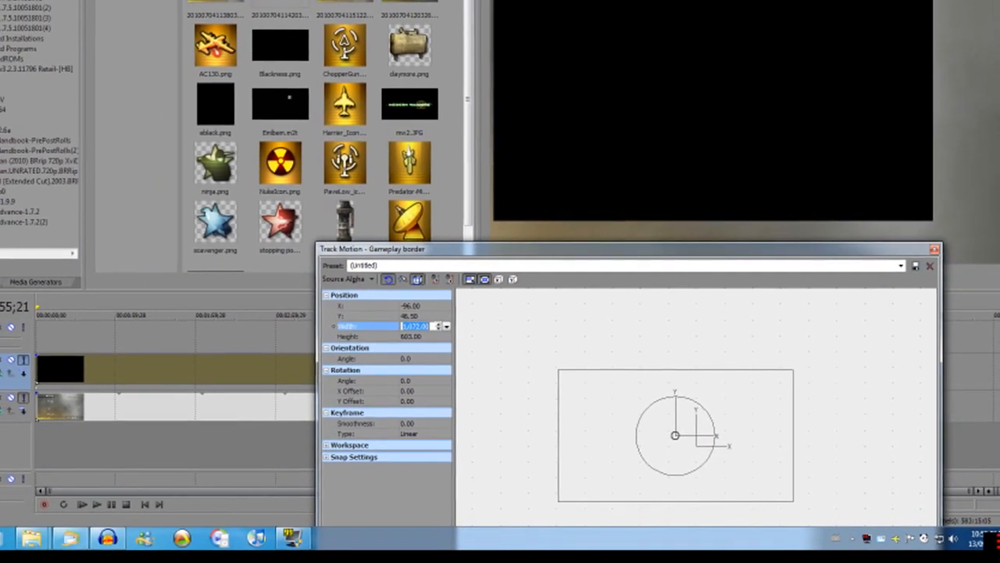
{"action": "left_click", "coordinate": [429, 337]}
{"action": "left_click", "coordinate": [428, 347]}
{"action": "left_click", "coordinate": [429, 337]}
{"action": "left_click", "coordinate": [448, 360]}
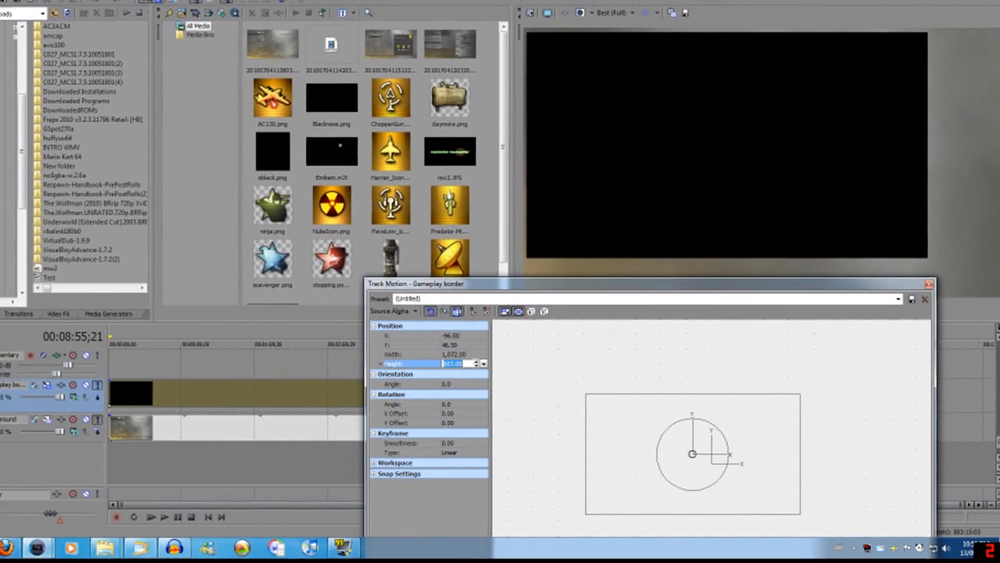
{"action": "left_click", "coordinate": [448, 351]}
{"action": "left_click", "coordinate": [448, 360]}
{"action": "left_click", "coordinate": [448, 363]}
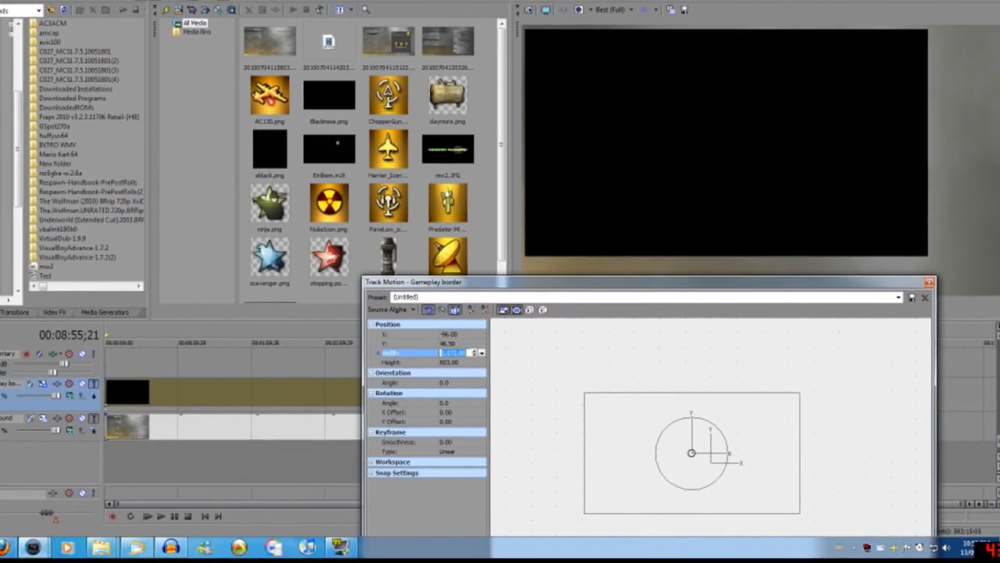
{"action": "left_click", "coordinate": [928, 289]}
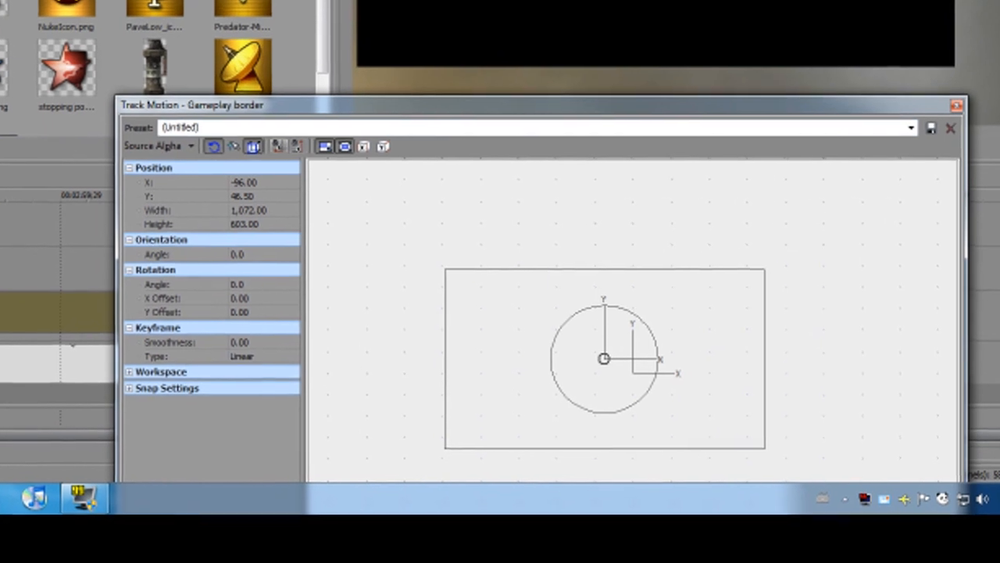
{"action": "left_click", "coordinate": [265, 221]}
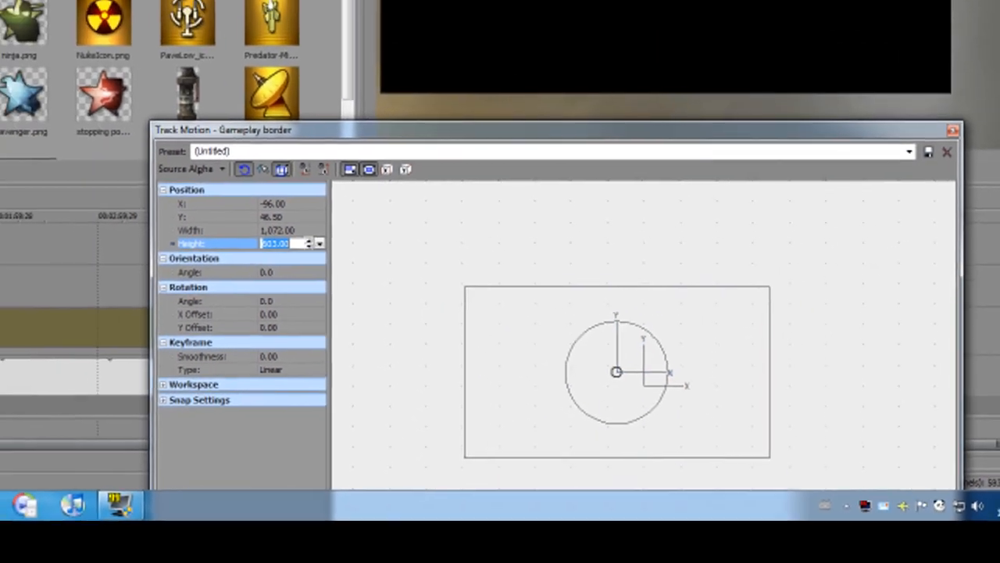
- Try resizing the Gameplay border's motion frame to about 1,014 by 570 and shifting its position
{"action": "left_click_drag", "start_coordinate": [751, 220], "coordinate": [718, 239]}
{"action": "mouse_move", "coordinate": [763, 362]}
{"action": "left_mouse_down"}
{"action": "mouse_move", "coordinate": [683, 408]}
{"action": "mouse_move", "coordinate": [777, 355]}
{"action": "left_mouse_up"}
{"action": "left_click_drag", "start_coordinate": [794, 407], "coordinate": [795, 386]}
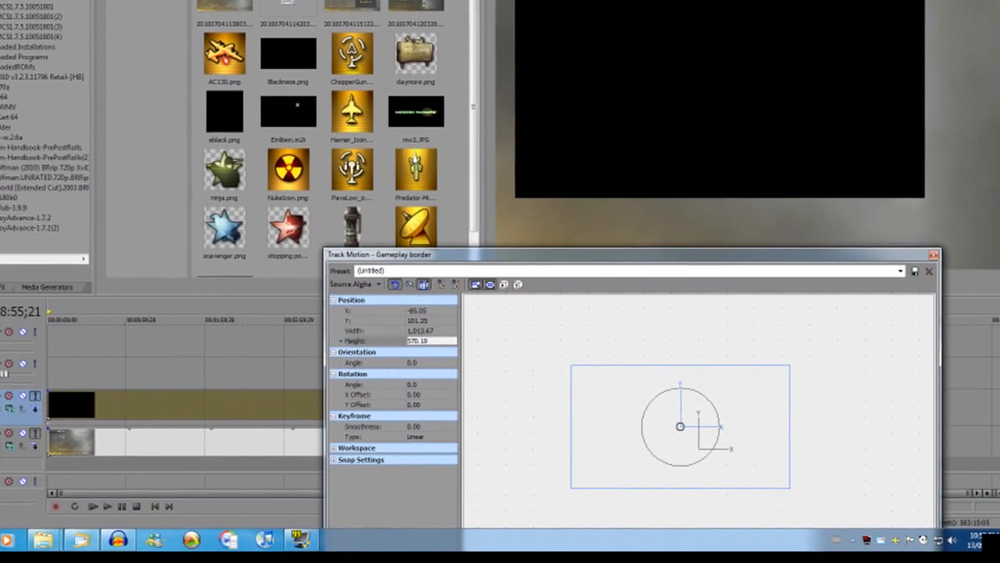
{"action": "left_click_drag", "start_coordinate": [680, 427], "coordinate": [677, 439]}
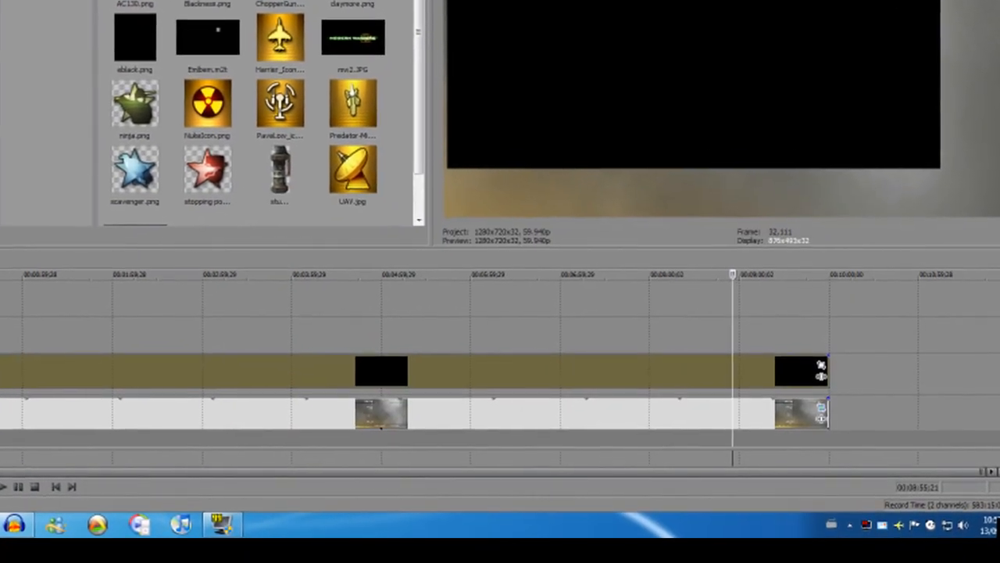
- Solo the three killstreak background tracks and inspect the track motion of Streak2 BG
{"action": "scroll", "coordinate": [500, 359], "scroll_direction": "up", "scroll_amount": 2}
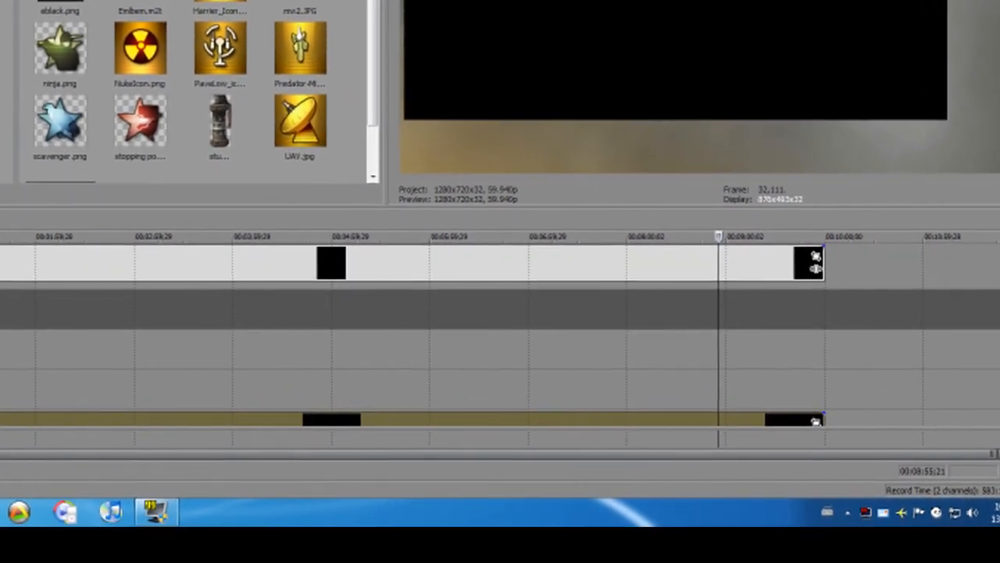
{"action": "left_click", "coordinate": [2, 336]}
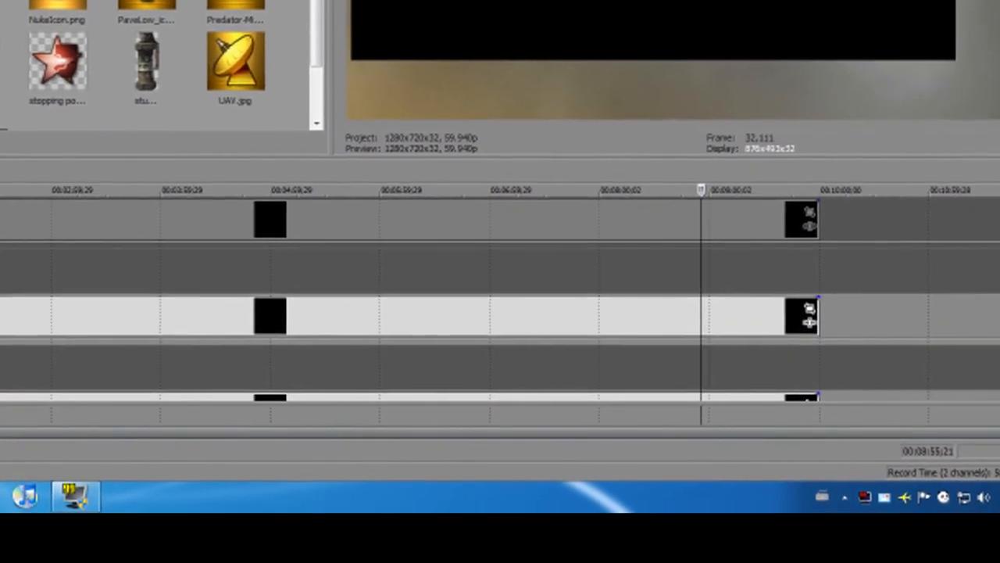
{"action": "key", "text": "z"}
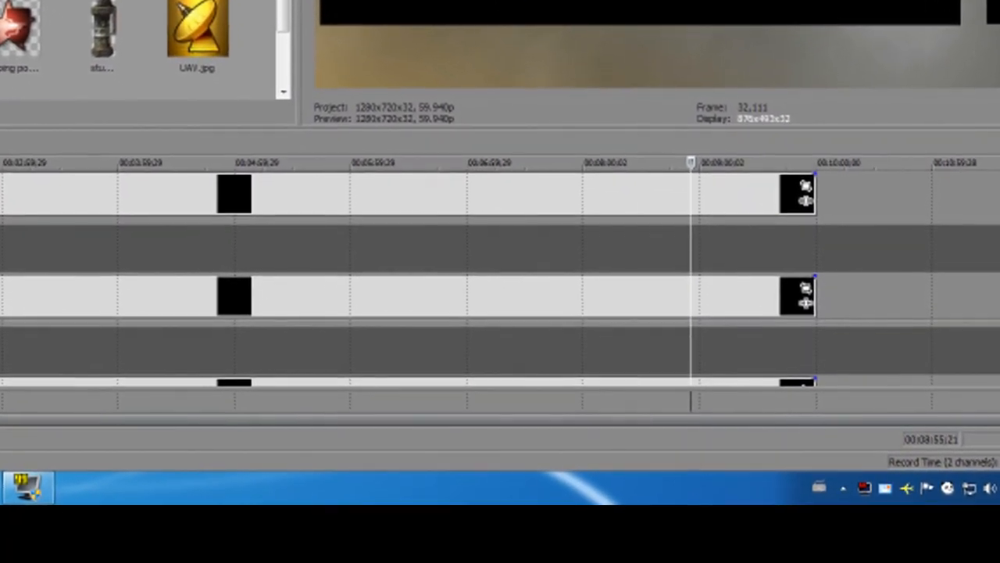
{"action": "left_click", "coordinate": [1, 201]}
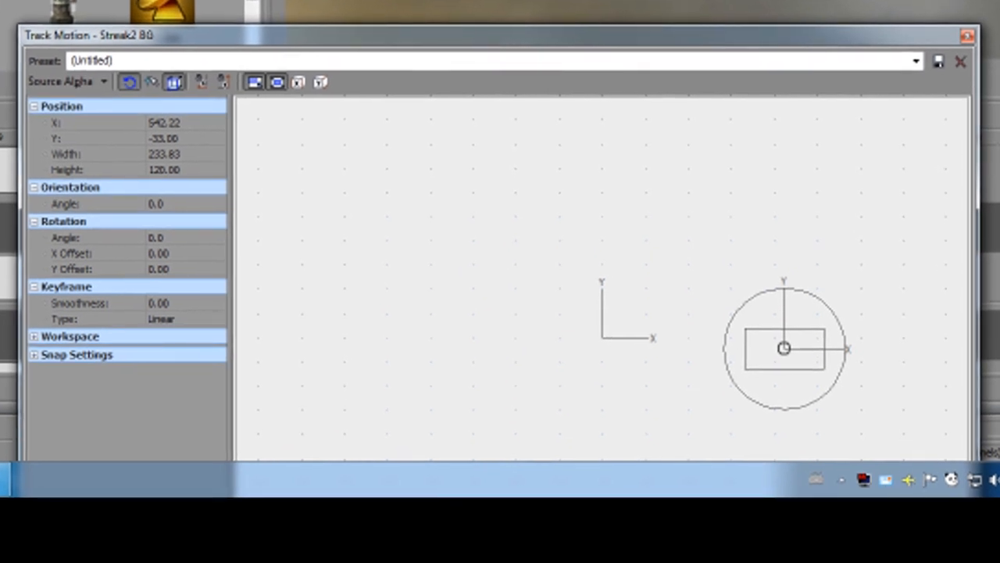
{"action": "left_click", "coordinate": [1, 277]}
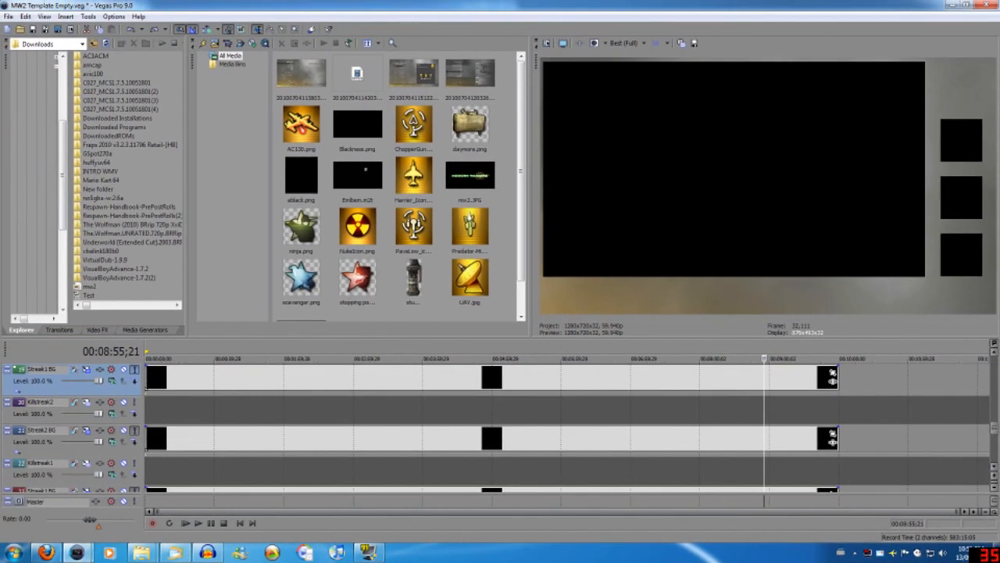
- Look through the perk, primary and emblem tracks, and mute the Gameplay border and Background tracks
{"action": "scroll", "coordinate": [547, 426], "scroll_direction": "up", "scroll_amount": 4}
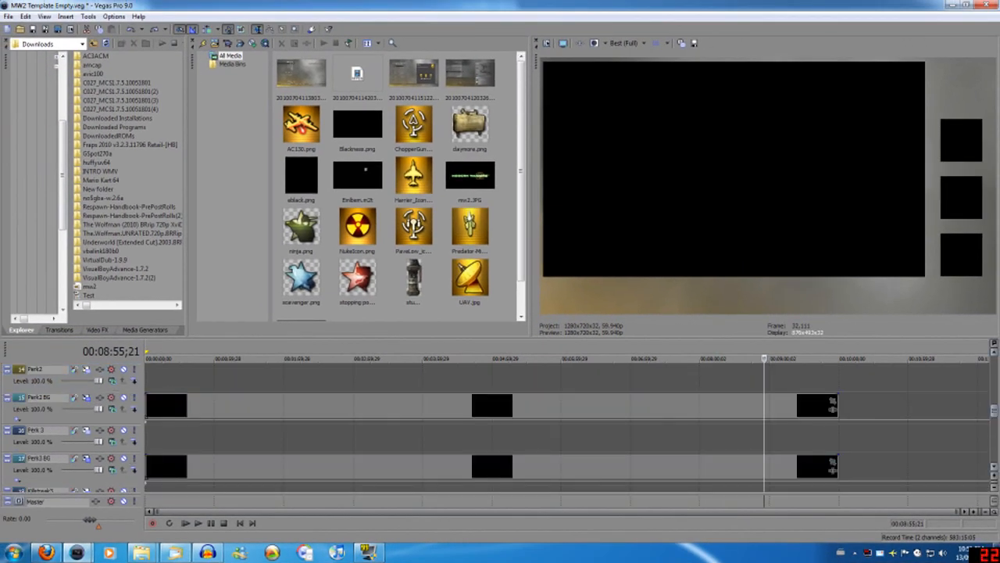
{"action": "scroll", "coordinate": [567, 428], "scroll_direction": "up", "scroll_amount": 8}
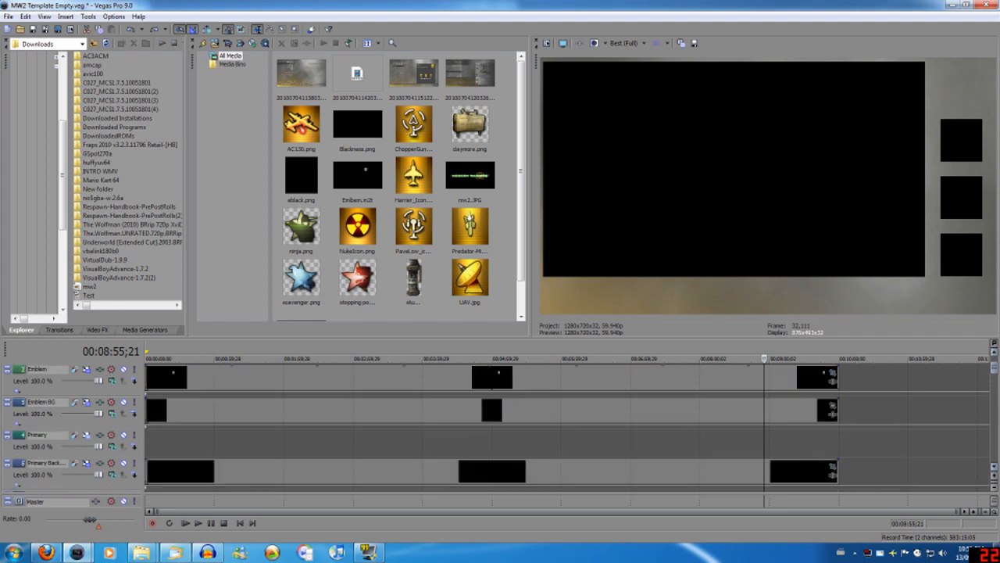
{"action": "scroll", "coordinate": [567, 425], "scroll_direction": "up", "scroll_amount": 5}
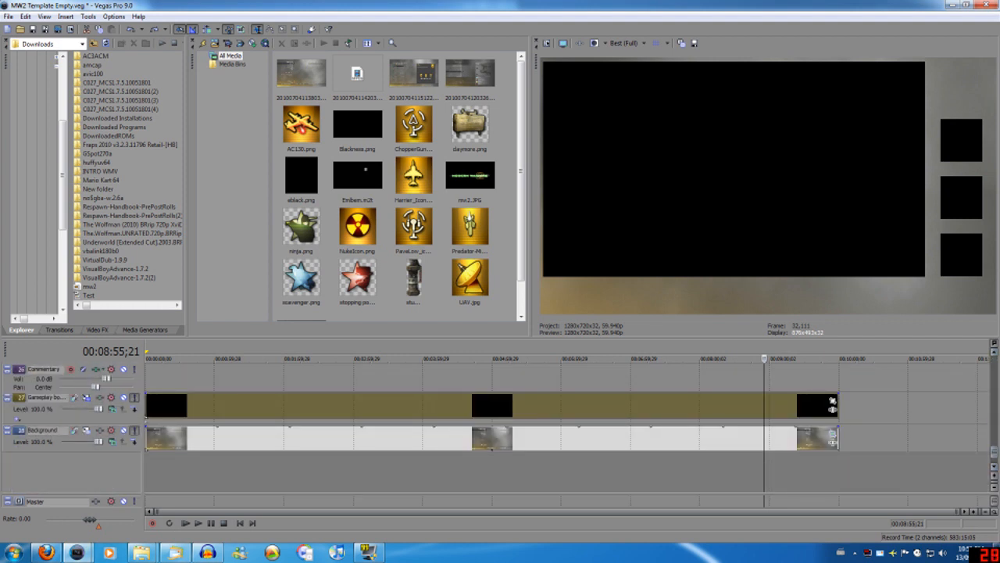
{"action": "left_click", "coordinate": [124, 397]}
{"action": "left_click", "coordinate": [123, 430]}
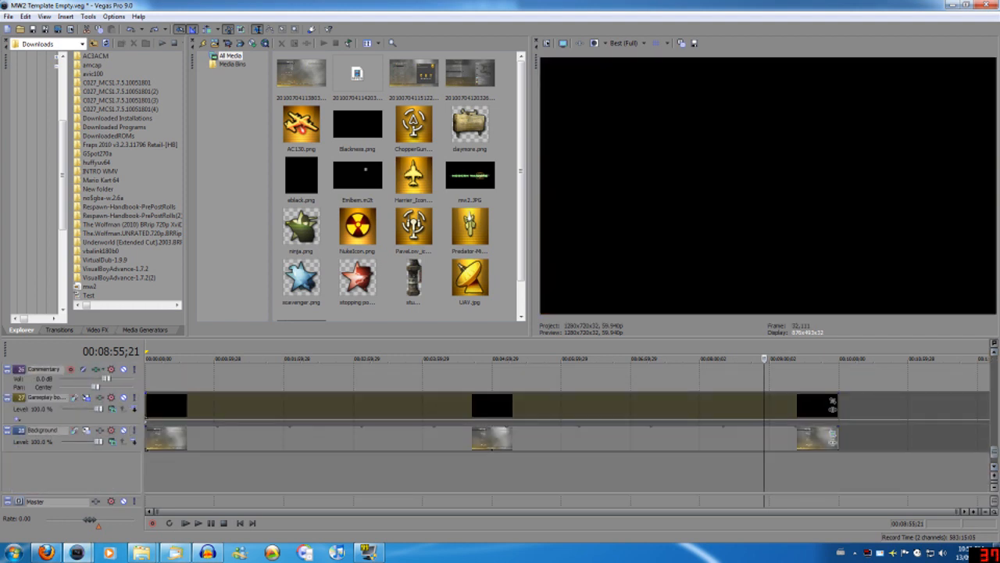
- Turn off solo on the killstreak background tracks and preview the full template near the middle of the timeline
{"action": "scroll", "coordinate": [567, 426], "scroll_direction": "up", "scroll_amount": 5}
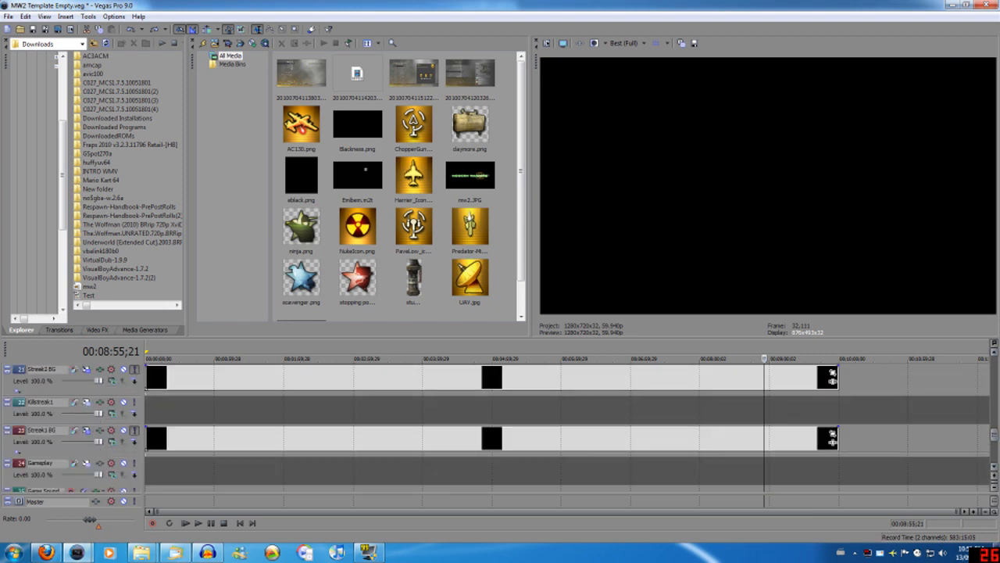
{"action": "left_click", "coordinate": [124, 429]}
{"action": "left_click", "coordinate": [124, 369]}
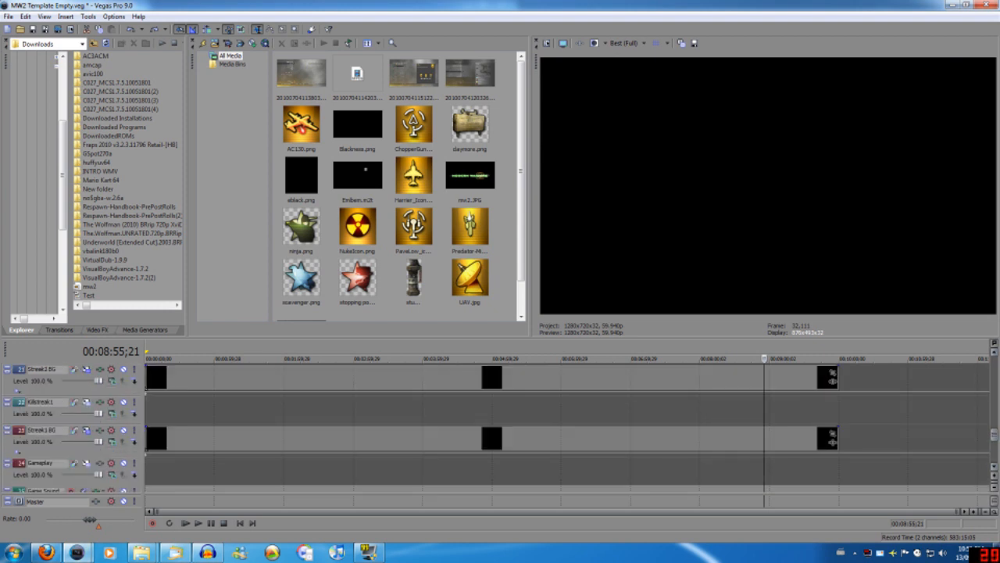
{"action": "scroll", "coordinate": [831, 442], "scroll_direction": "up", "scroll_amount": 4}
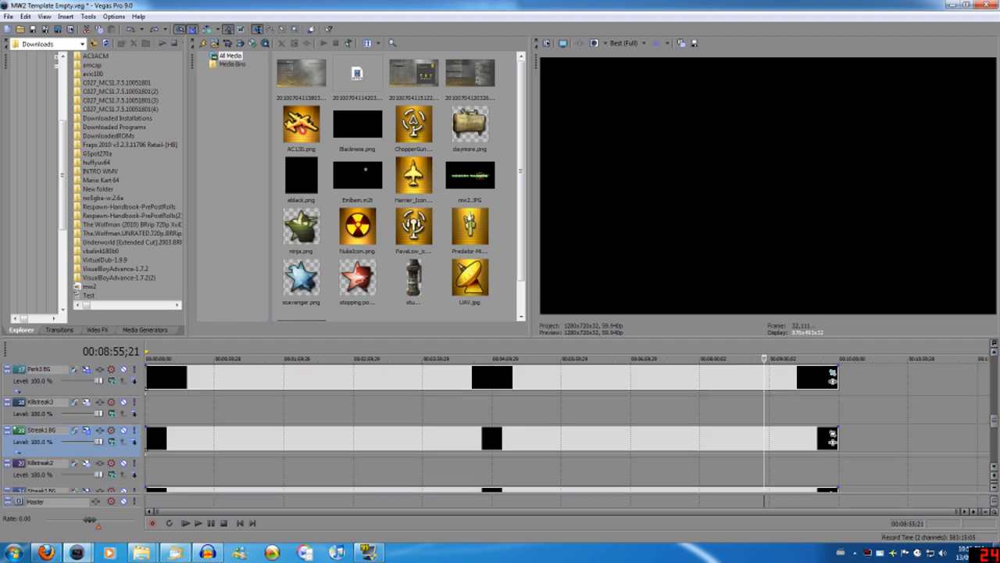
{"action": "left_click", "coordinate": [536, 410]}
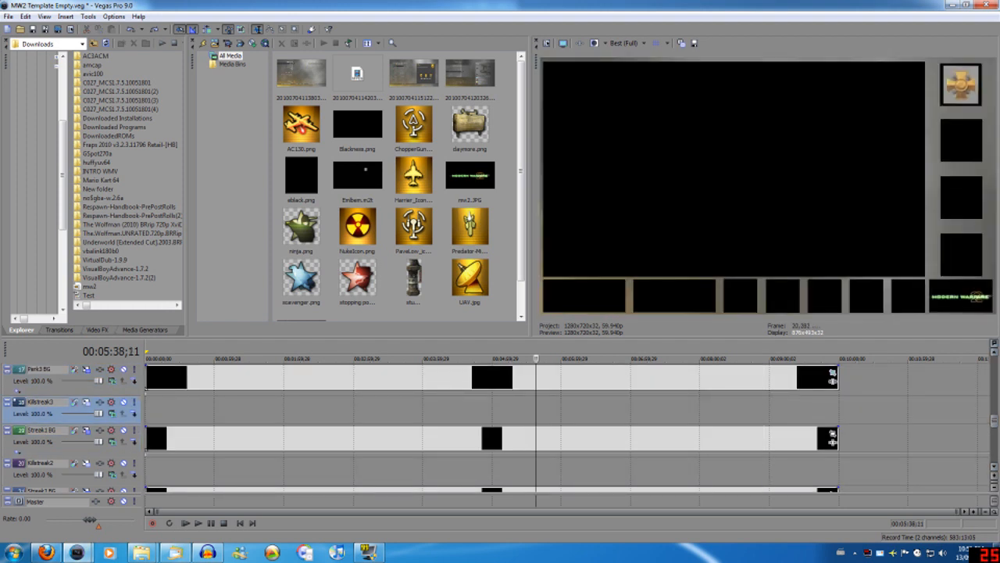
- Inspect the position and size values in the track motion settings of the MW2 logo track
{"action": "scroll", "coordinate": [536, 411], "scroll_direction": "up", "scroll_amount": 16}
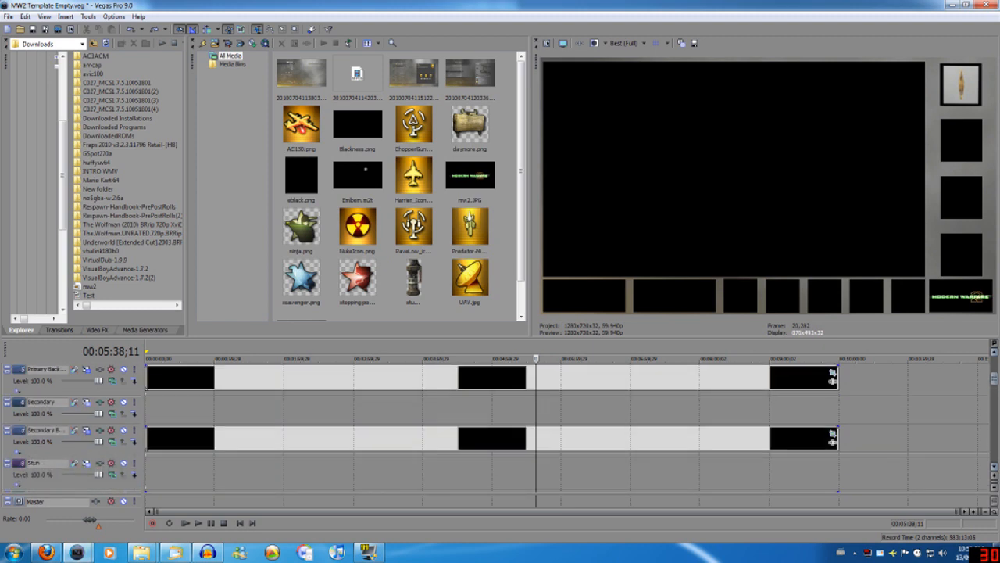
{"action": "scroll", "coordinate": [536, 410], "scroll_direction": "up", "scroll_amount": 1}
{"action": "left_click", "coordinate": [267, 378]}
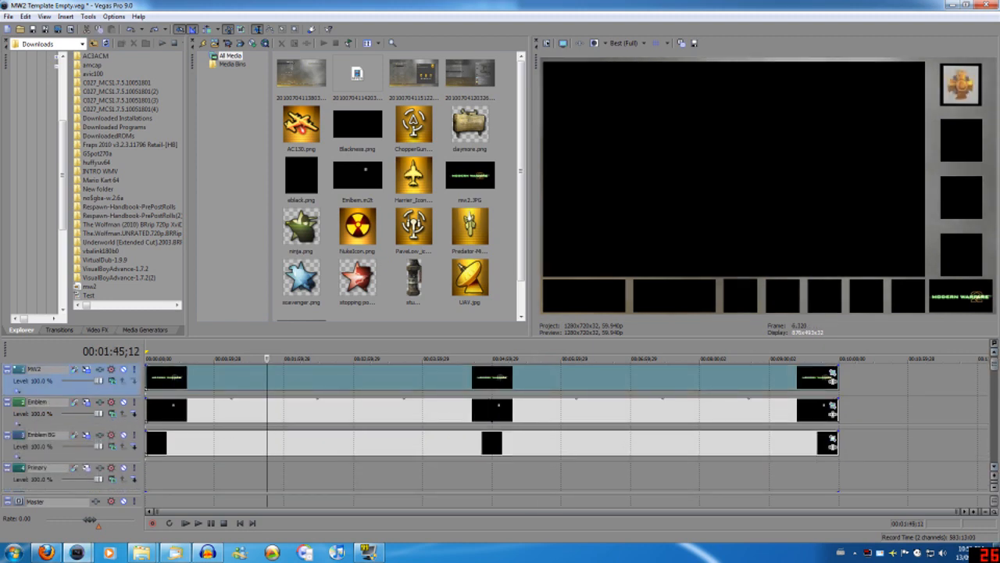
{"action": "left_click", "coordinate": [86, 369]}
{"action": "left_click_drag", "start_coordinate": [705, 303], "coordinate": [653, 226]}
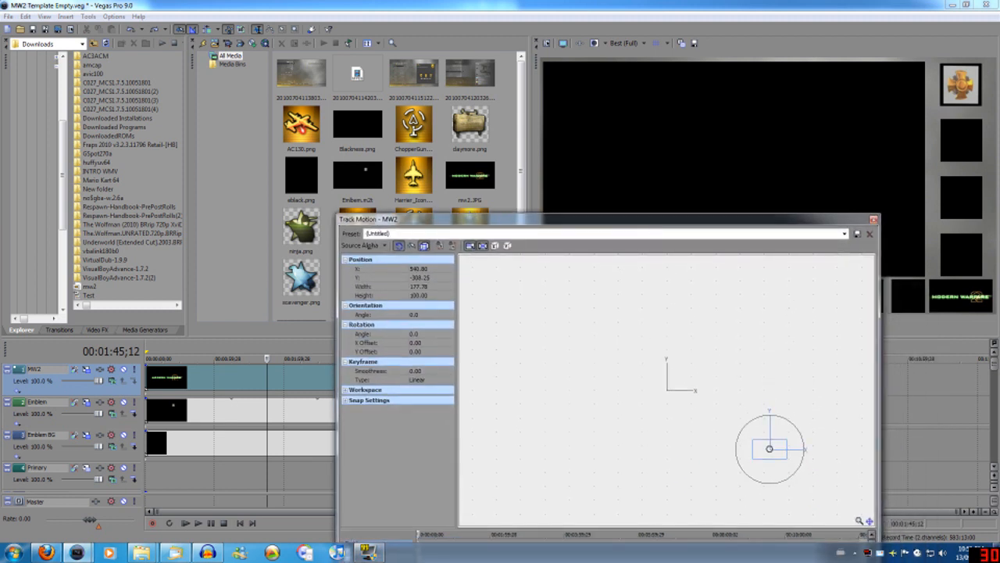
{"action": "left_click", "coordinate": [872, 219]}
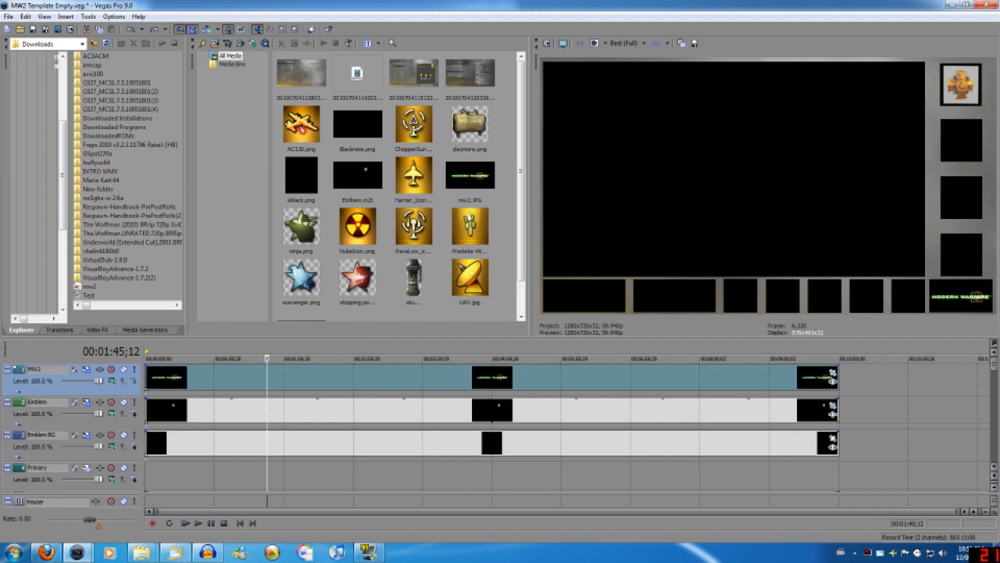
- Preview the rotating emblem at several points along the Emblem track, from late in the timeline back to its start
{"action": "left_click", "coordinate": [177, 411]}
{"action": "left_click", "coordinate": [309, 411]}
{"action": "left_click", "coordinate": [416, 411]}
{"action": "left_click", "coordinate": [611, 411]}
{"action": "key", "text": "Down"}
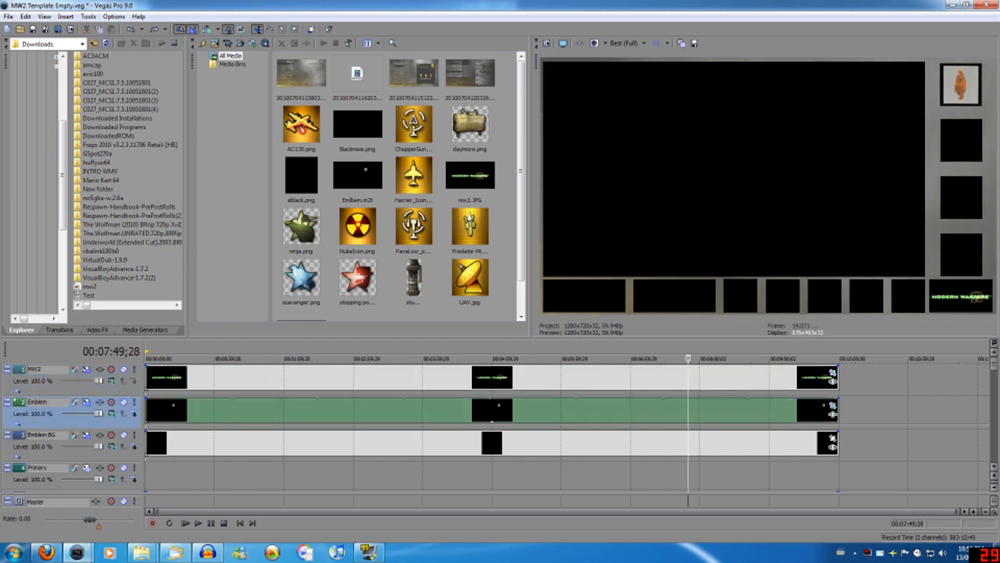
{"action": "left_click", "coordinate": [241, 410]}
{"action": "left_click", "coordinate": [171, 409]}
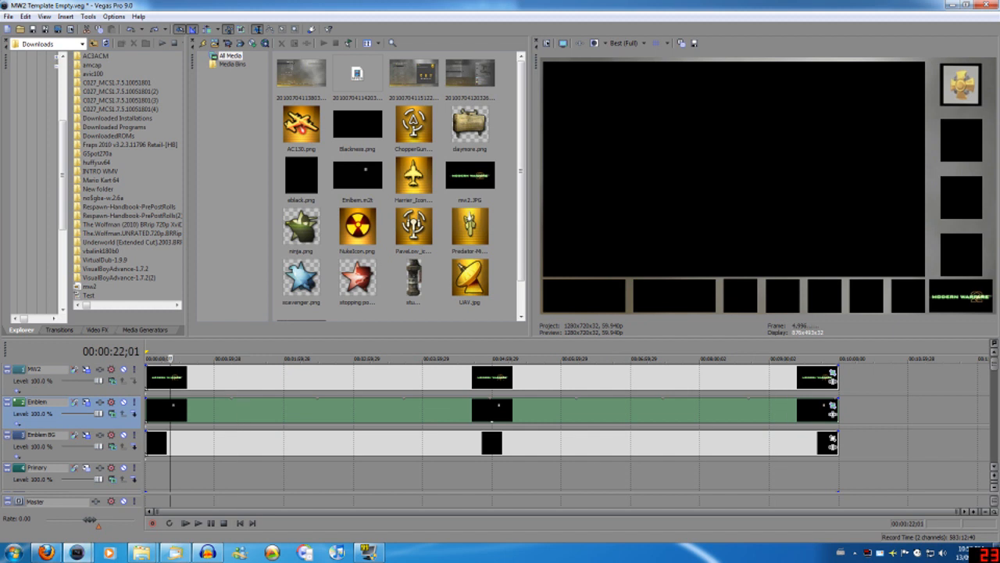
{"action": "left_click", "coordinate": [159, 410]}
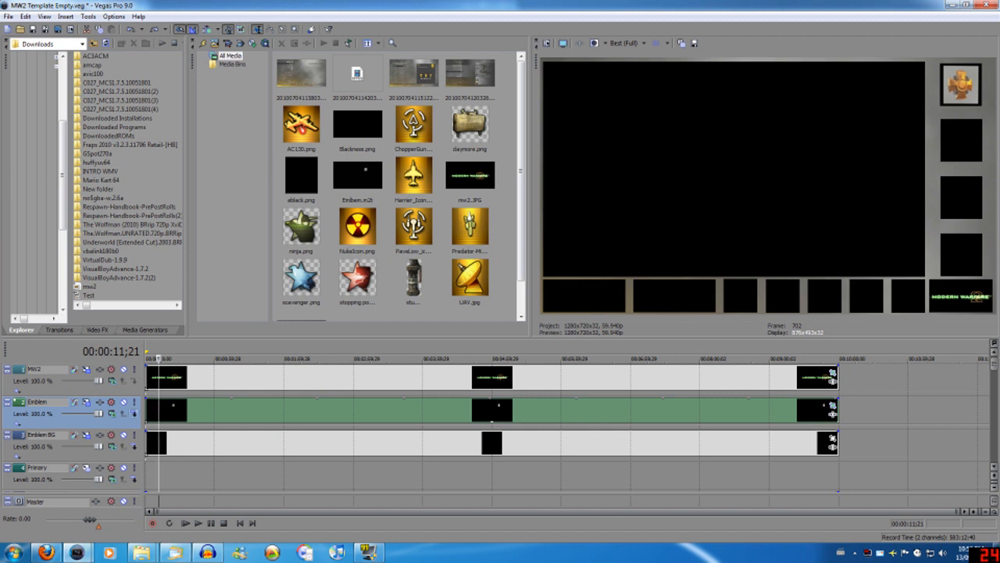
{"action": "left_click", "coordinate": [150, 409]}
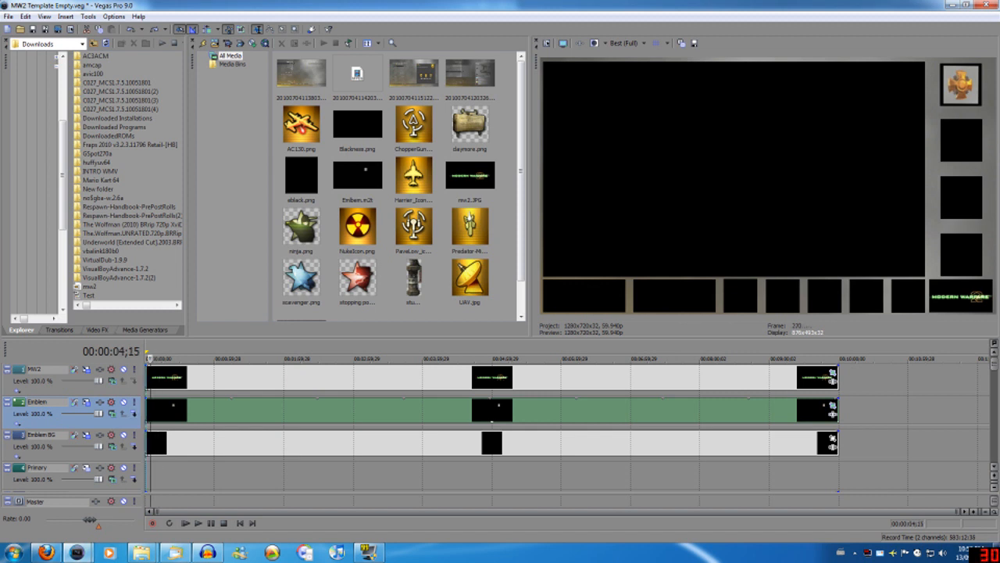
- Mark a time selection of 00:00:02;13 from the very start of the timeline
{"action": "left_click", "coordinate": [146, 409]}
{"action": "scroll", "coordinate": [489, 426], "scroll_direction": "up", "scroll_amount": 2}
{"action": "scroll", "coordinate": [868, 421], "scroll_direction": "up", "scroll_amount": 5}
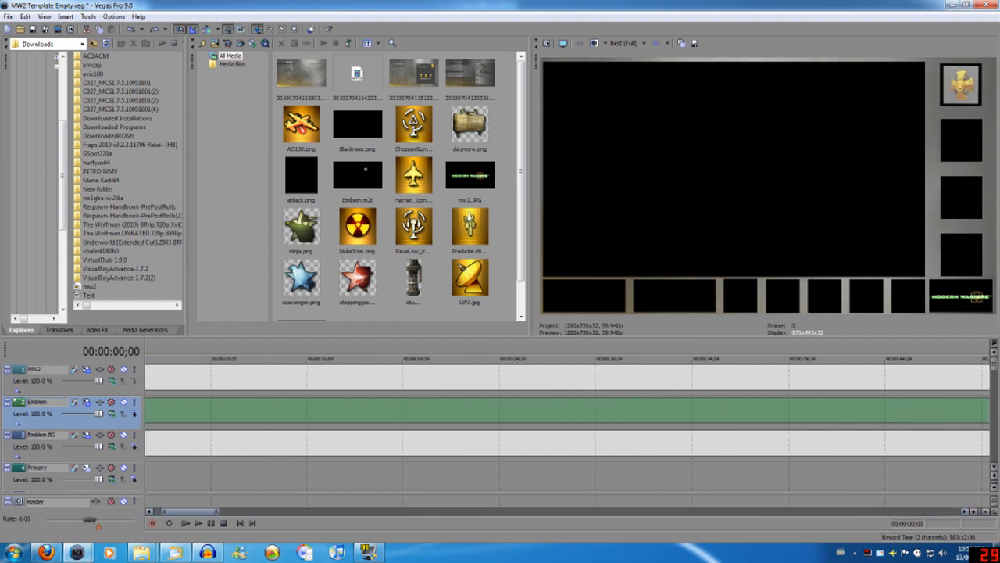
{"action": "left_click_drag", "start_coordinate": [191, 511], "coordinate": [182, 511]}
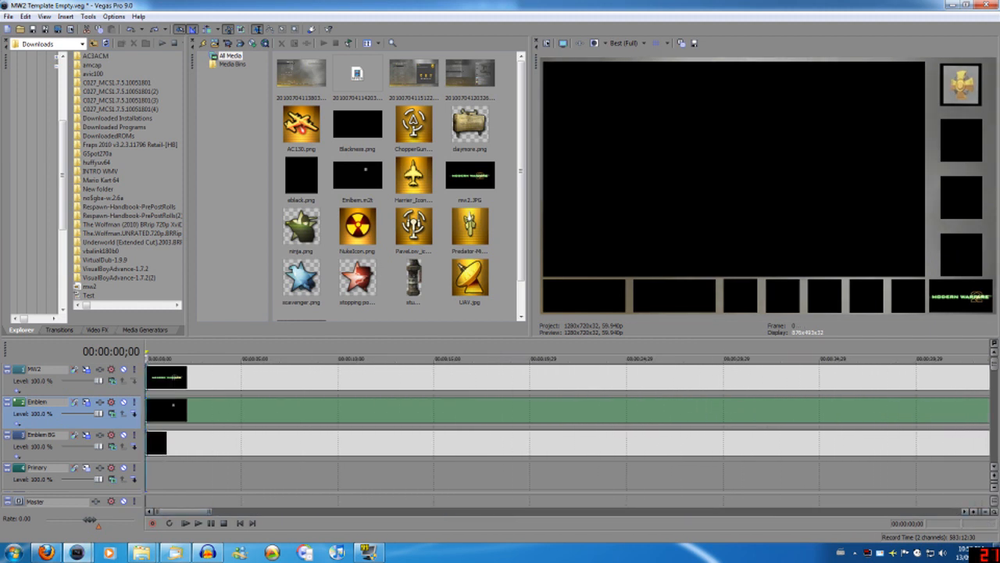
{"action": "left_click_drag", "start_coordinate": [146, 359], "coordinate": [161, 359]}
- Begin a Windows Media Video V11 render with the Youtube HD 720P 30 FPS template, naming the file "mw2 background"
{"action": "key", "text": "alt+f"}
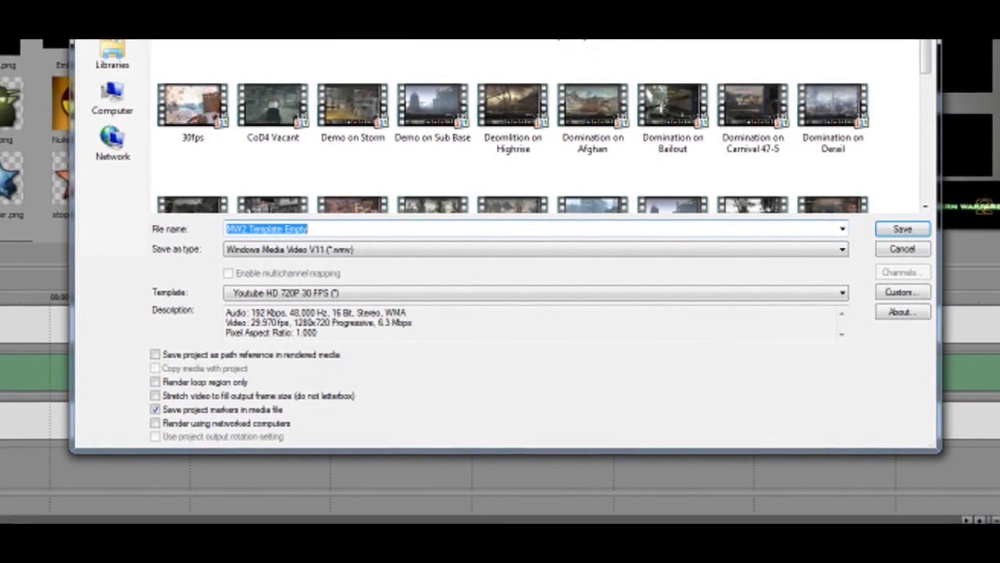
{"action": "type", "text": "mw2 backg"}
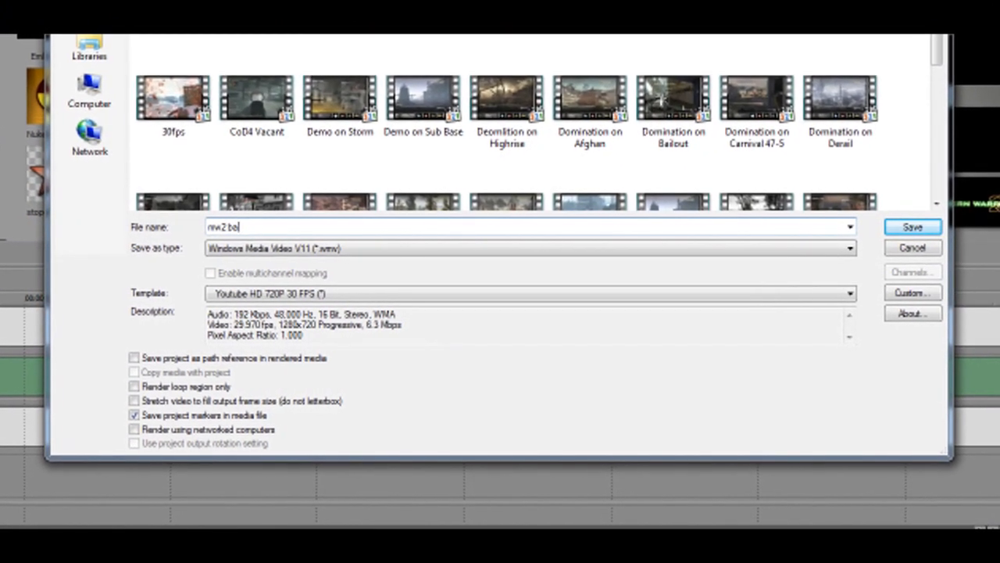
{"action": "type", "text": "round"}
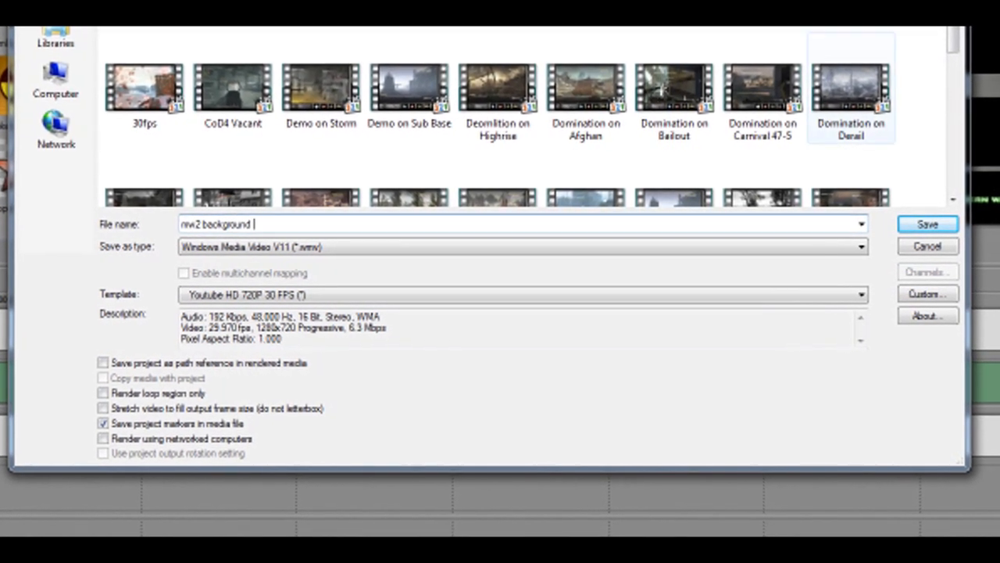
{"action": "key", "text": "Tab"}
{"action": "key", "text": "Tab"}
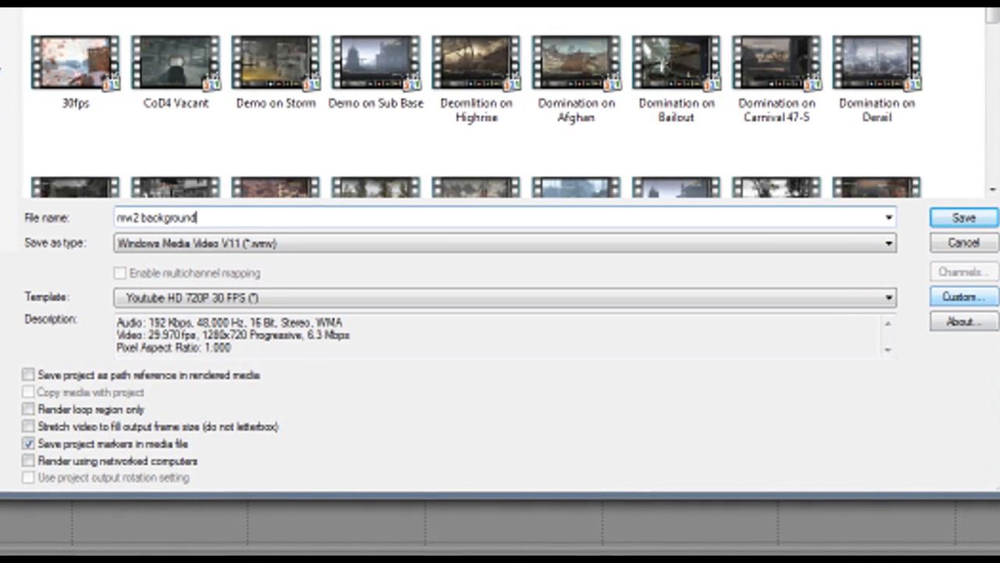
- Review the render's custom frame rate and project quality, keeping 29.970 (NTSC) and Best, and try rendering mw2 background.wmv
{"action": "left_click", "coordinate": [967, 297]}
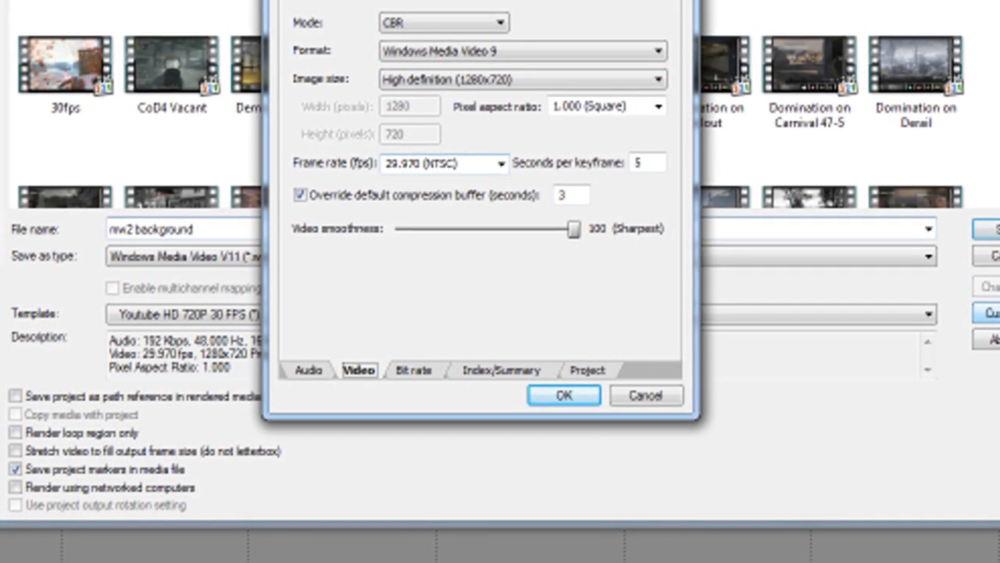
{"action": "left_click", "coordinate": [502, 164]}
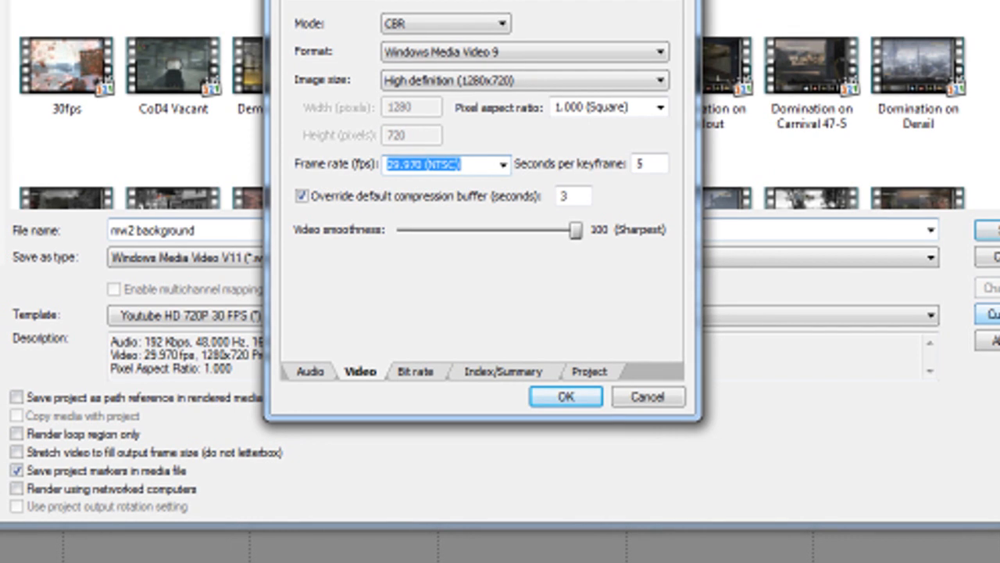
{"action": "key", "text": "Return"}
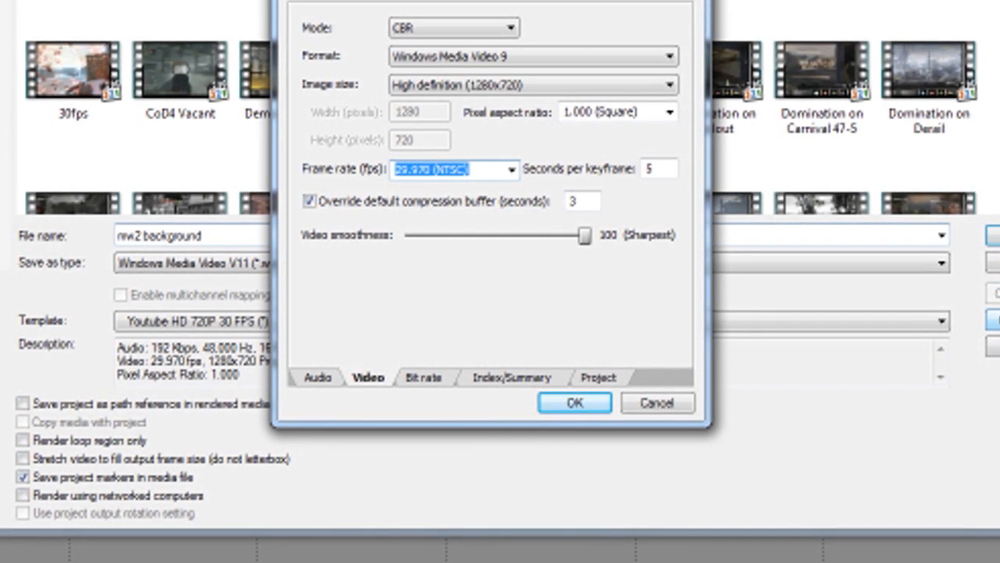
{"action": "key", "text": "ctrl+Tab"}
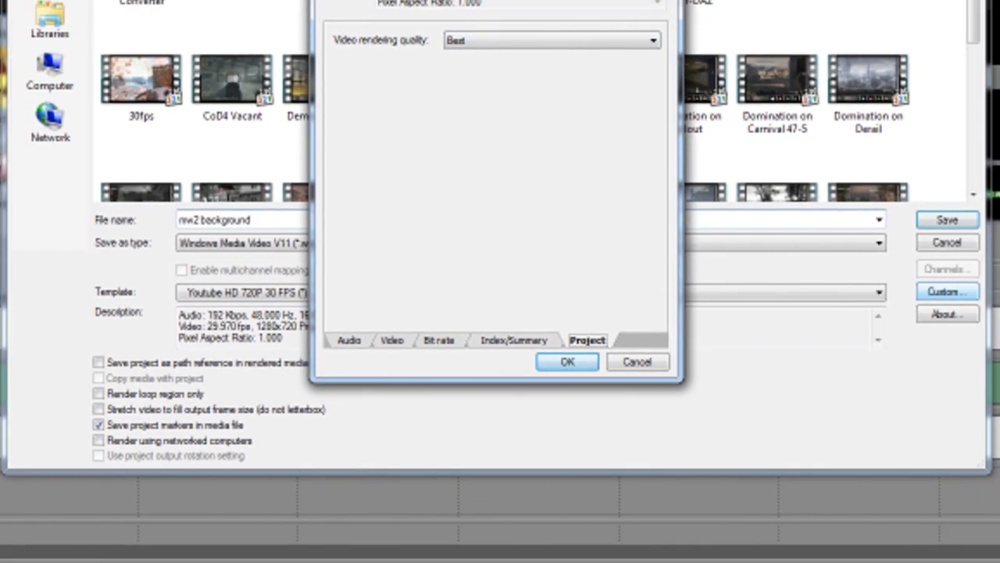
{"action": "key", "text": "Return"}
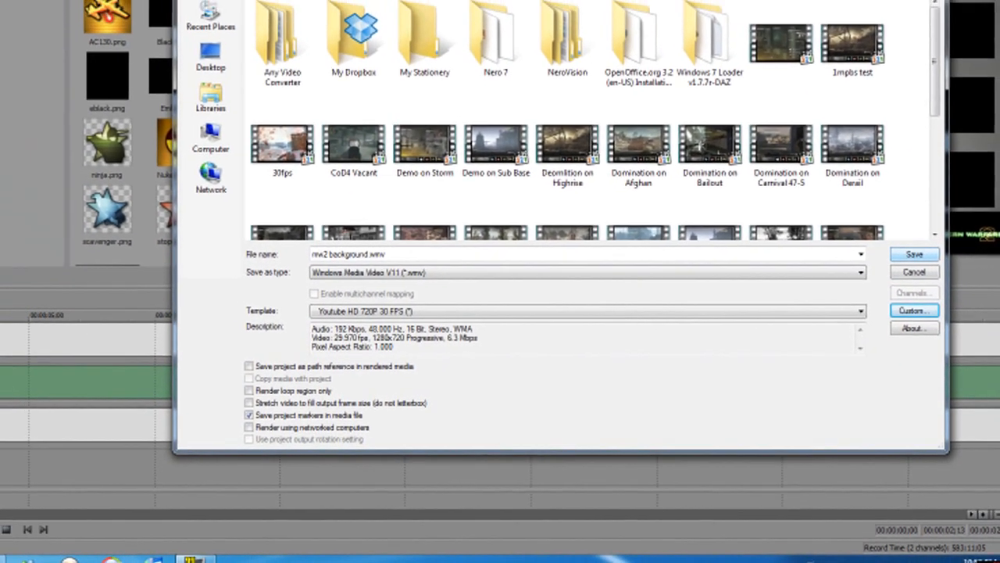
{"action": "left_click", "coordinate": [910, 223]}
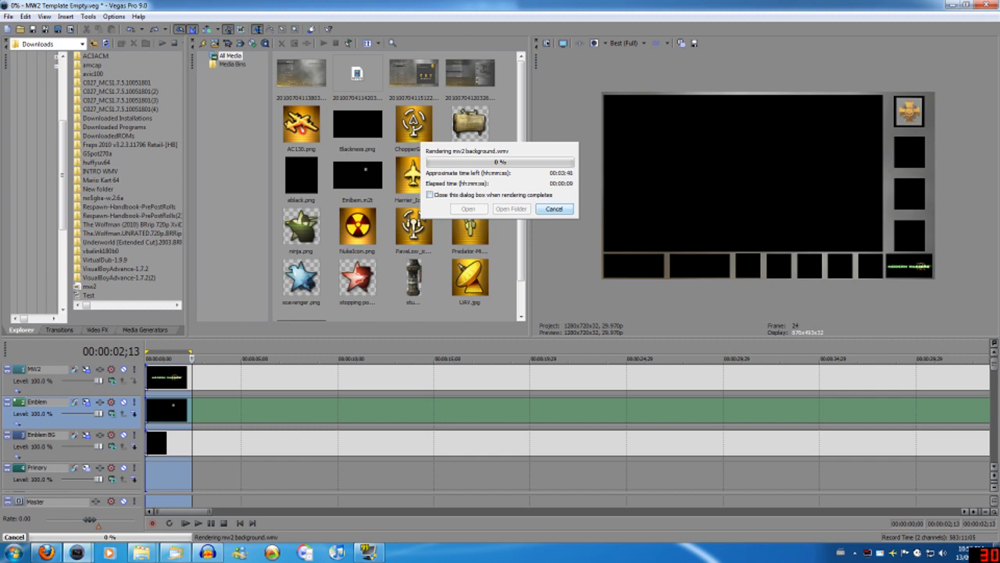
{"action": "key", "text": "Escape"}
- Switch to the Template Empty.veg project, look over its KS1, KS2 and KS3 tracks, and select the Harrier icon media
{"action": "mouse_move", "coordinate": [76, 552]}
{"action": "left_click", "coordinate": [187, 485]}
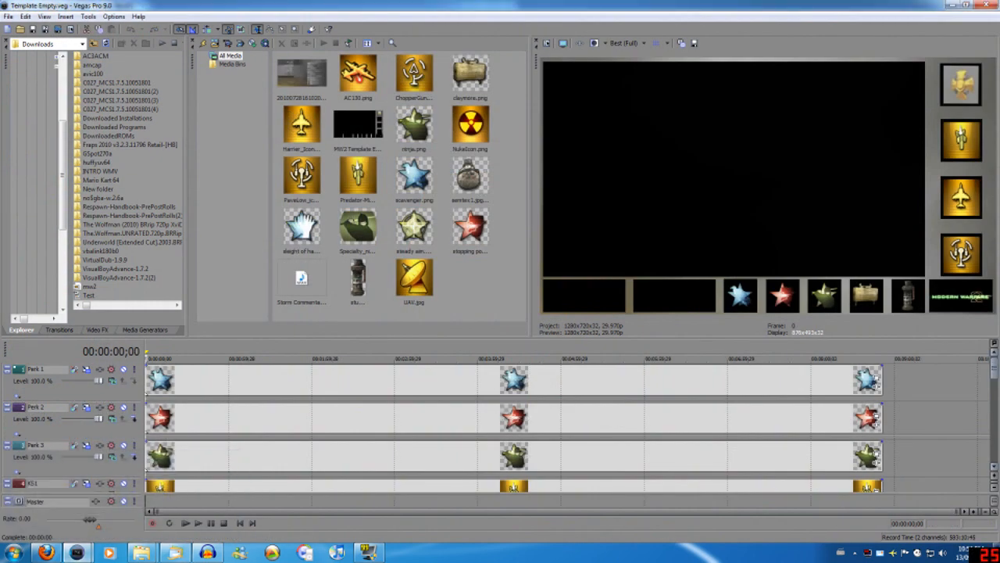
{"action": "left_click", "coordinate": [994, 466]}
{"action": "left_click", "coordinate": [994, 466]}
{"action": "left_click", "coordinate": [993, 466]}
{"action": "left_click", "coordinate": [547, 380]}
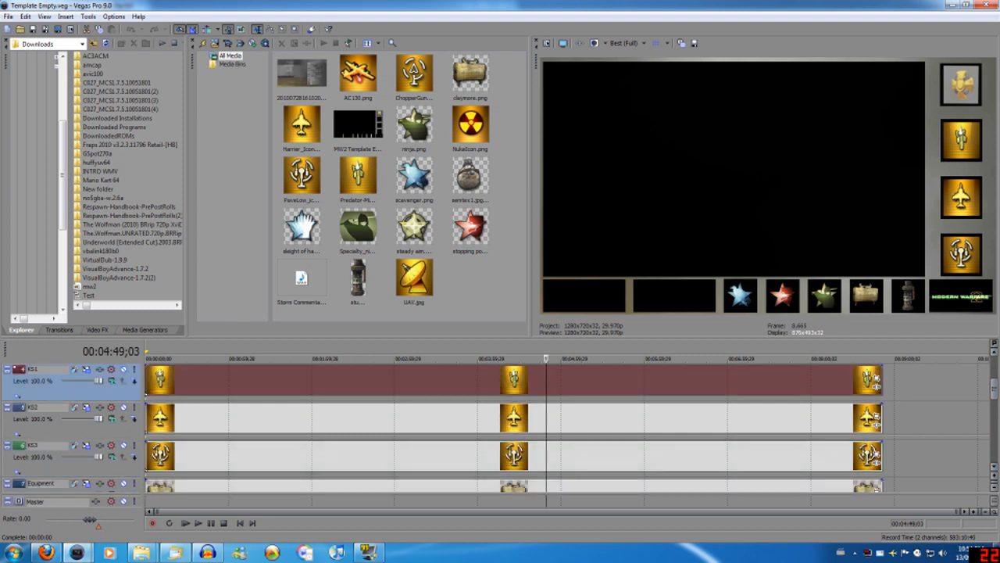
{"action": "left_click", "coordinate": [225, 358]}
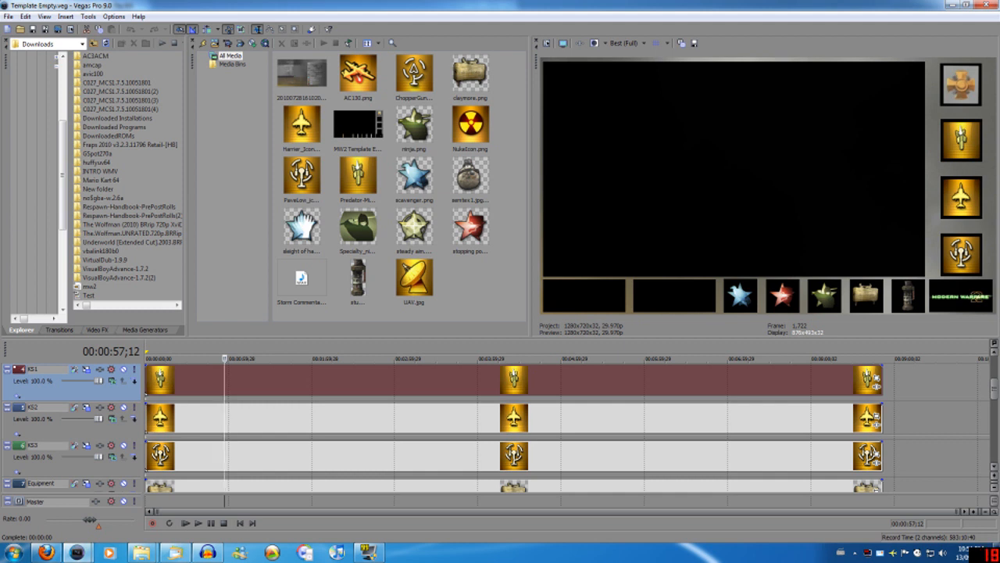
{"action": "left_click", "coordinate": [302, 125]}
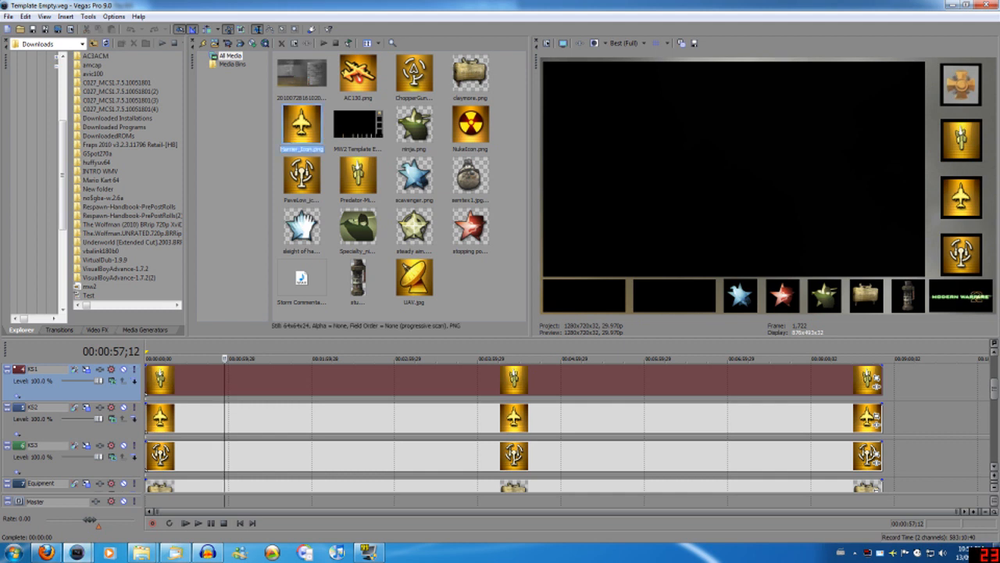
- Examine the position, width and height values in the track motion settings of the KS1 track
{"action": "left_click", "coordinate": [87, 369]}
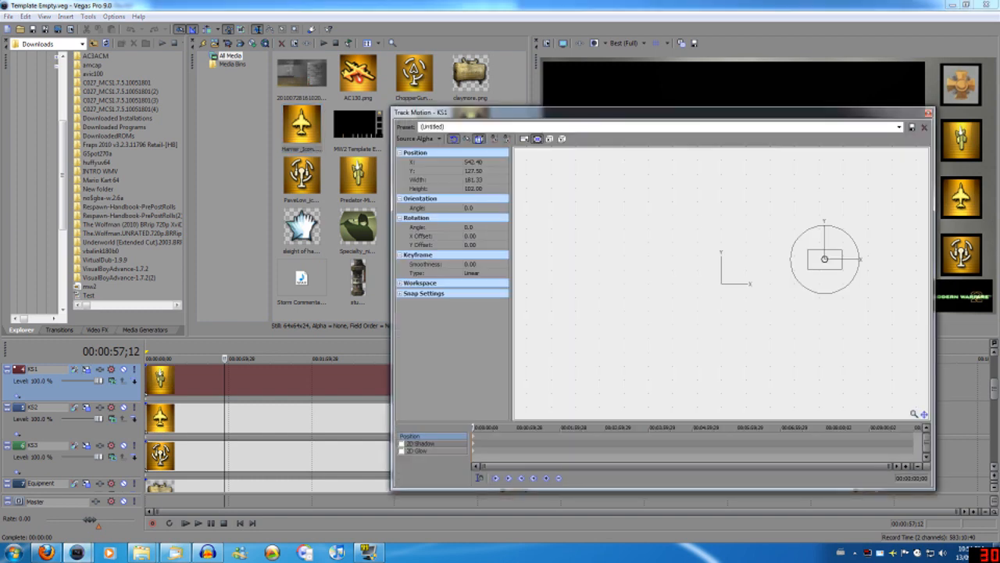
{"action": "left_click_drag", "start_coordinate": [507, 112], "coordinate": [407, 95]}
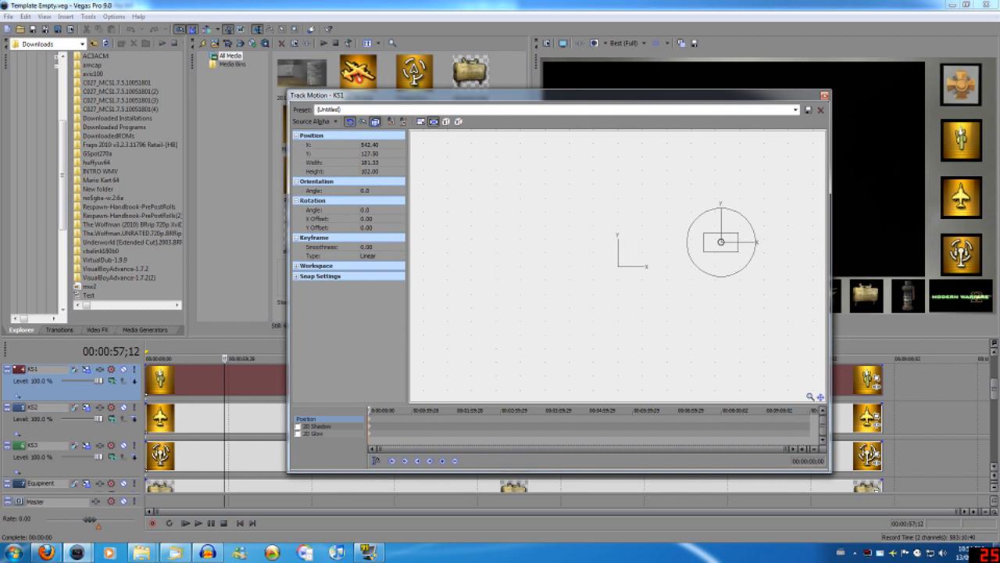
{"action": "left_click", "coordinate": [728, 244]}
{"action": "left_click", "coordinate": [372, 163]}
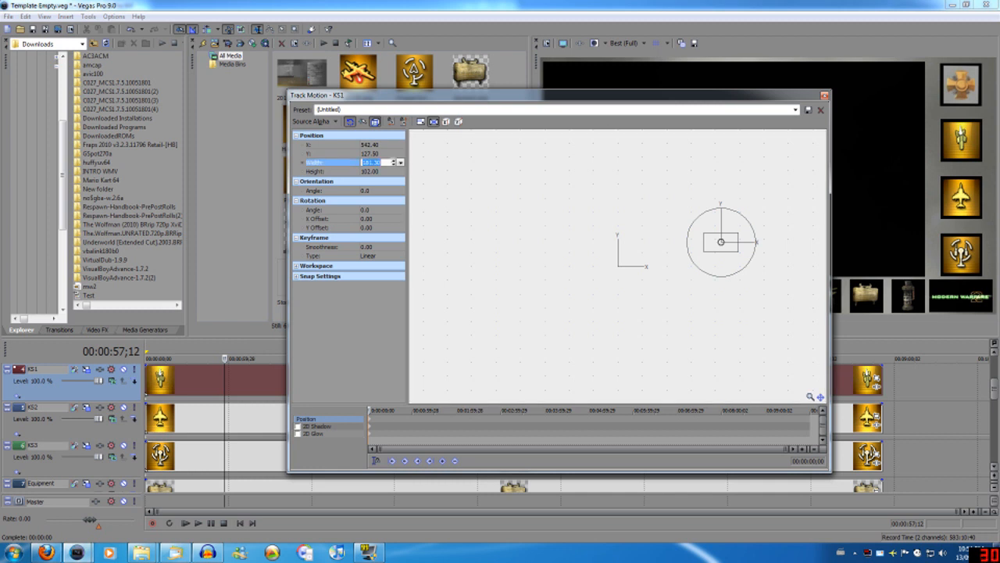
{"action": "key", "text": "Tab"}
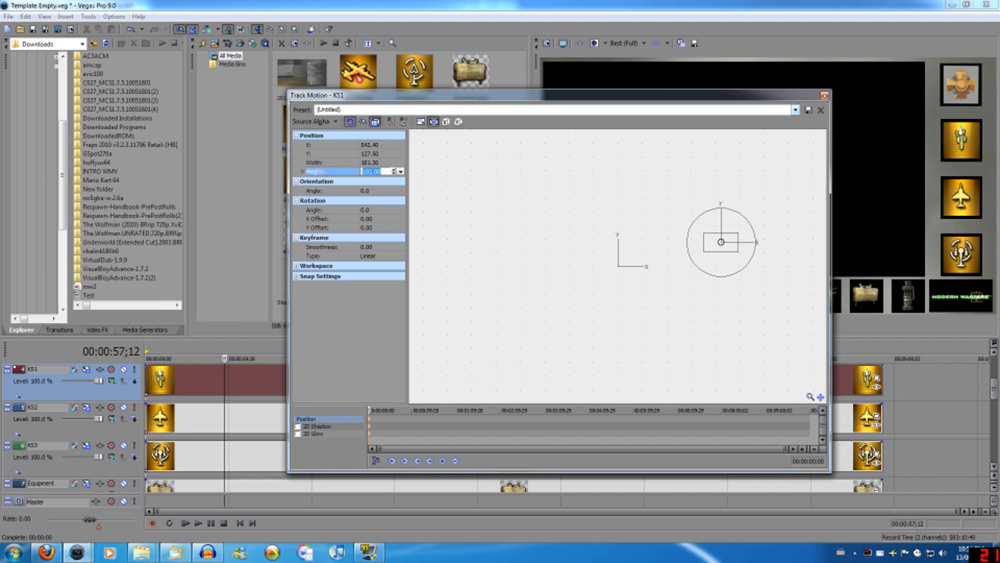
- Apply the Killstreak1 preset to the KS1 track's motion and close its settings
{"action": "left_click", "coordinate": [796, 110]}
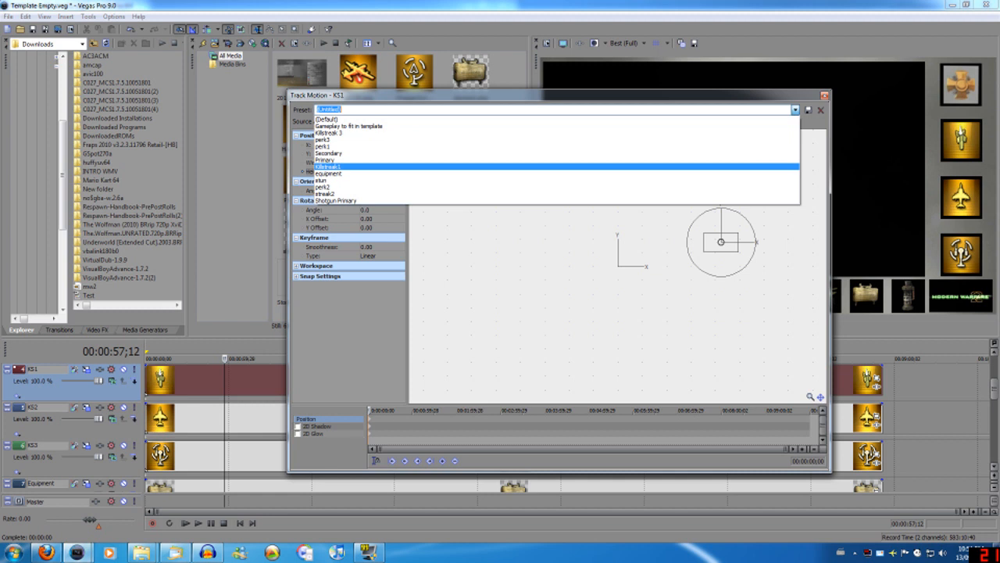
{"action": "left_click", "coordinate": [328, 167]}
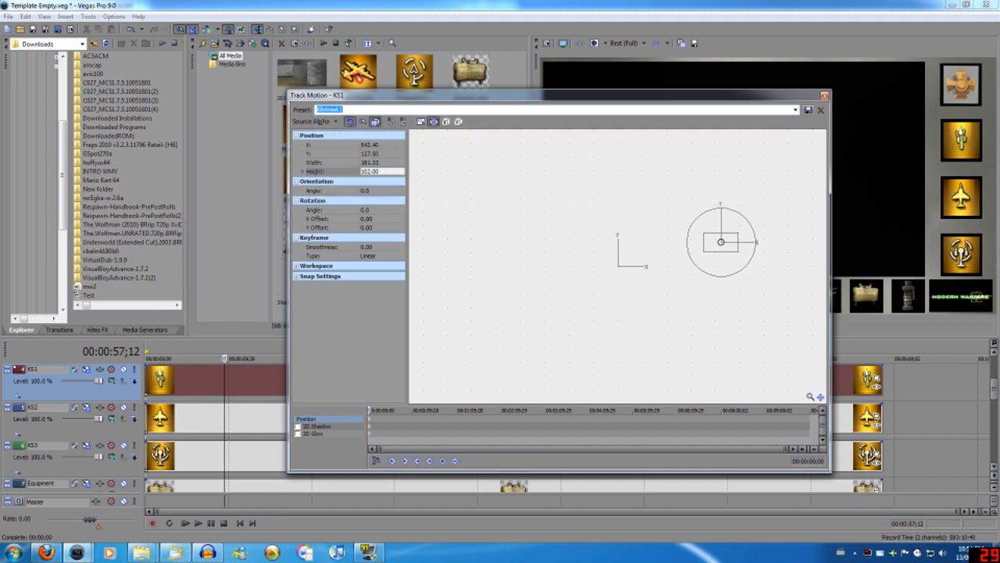
{"action": "left_click", "coordinate": [824, 95]}
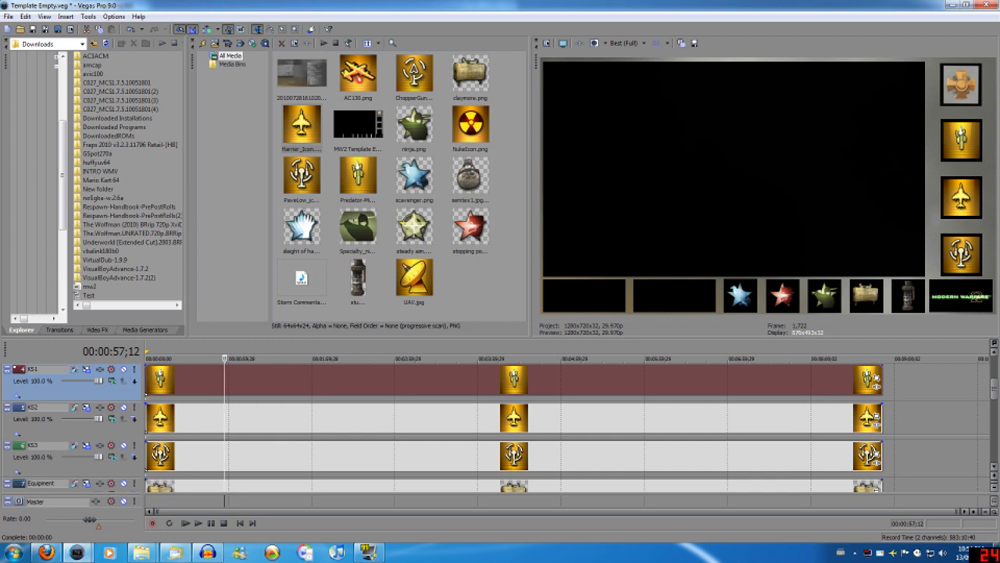
- Replace the Predator missile event on the KS1 track with UAV.jpg, extended to the same length as the other tracks' events
{"action": "right_click", "coordinate": [296, 381]}
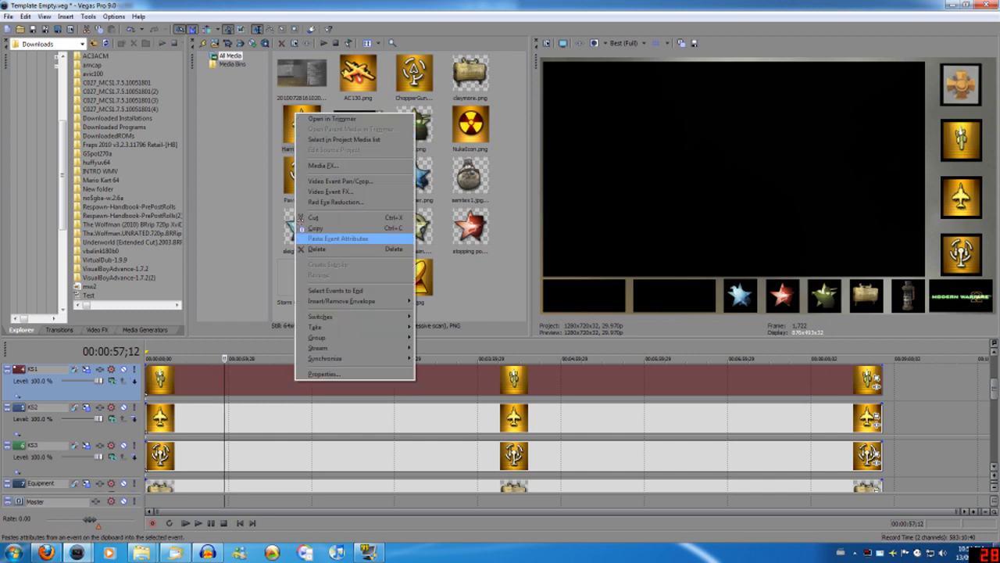
{"action": "left_click", "coordinate": [313, 218]}
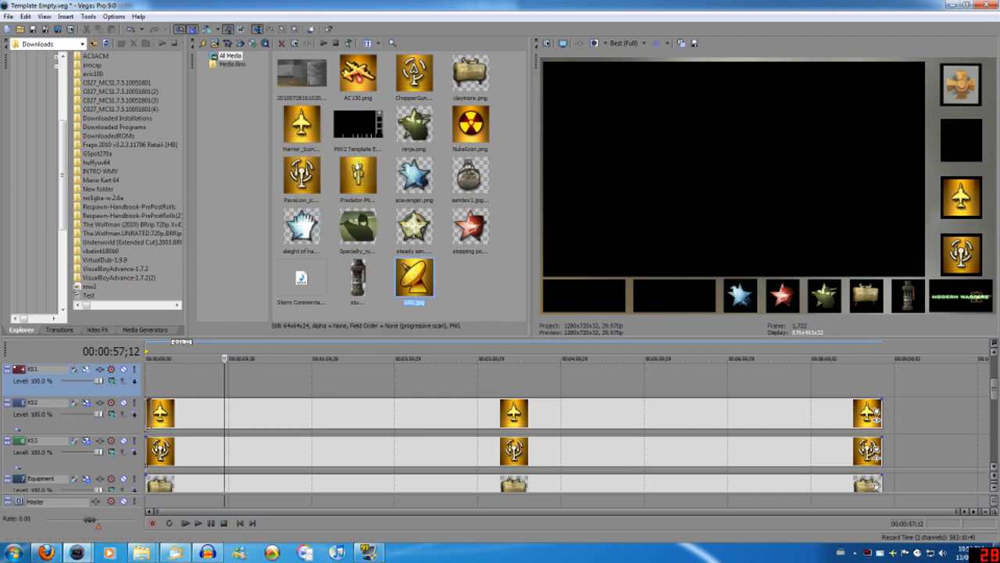
{"action": "left_click_drag", "start_coordinate": [169, 382], "coordinate": [878, 381]}
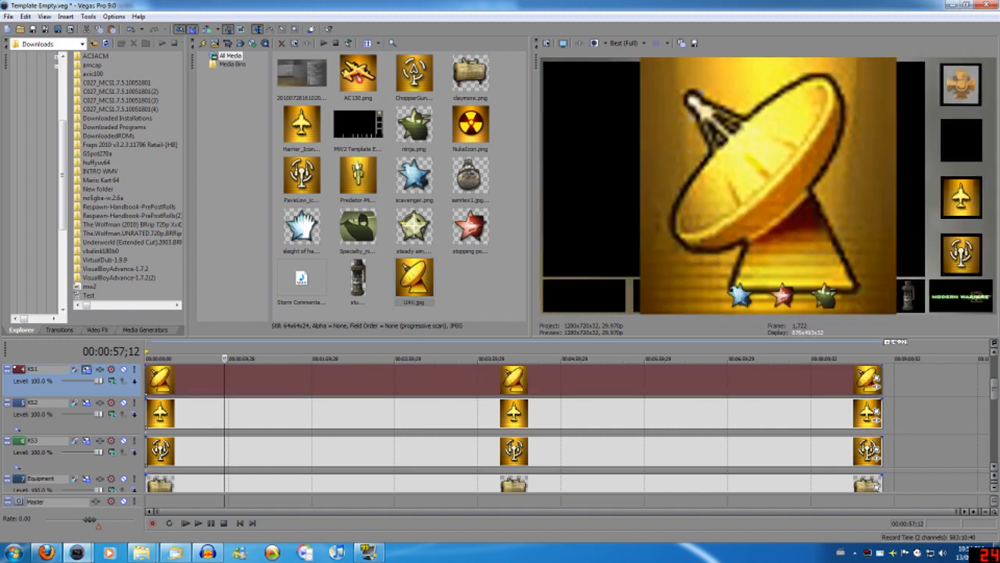
- Apply the Killstreak1 preset to the KS1 track's motion and close its settings so the UAV icon sits in its slot
{"action": "left_click", "coordinate": [86, 369]}
{"action": "left_click", "coordinate": [796, 109]}
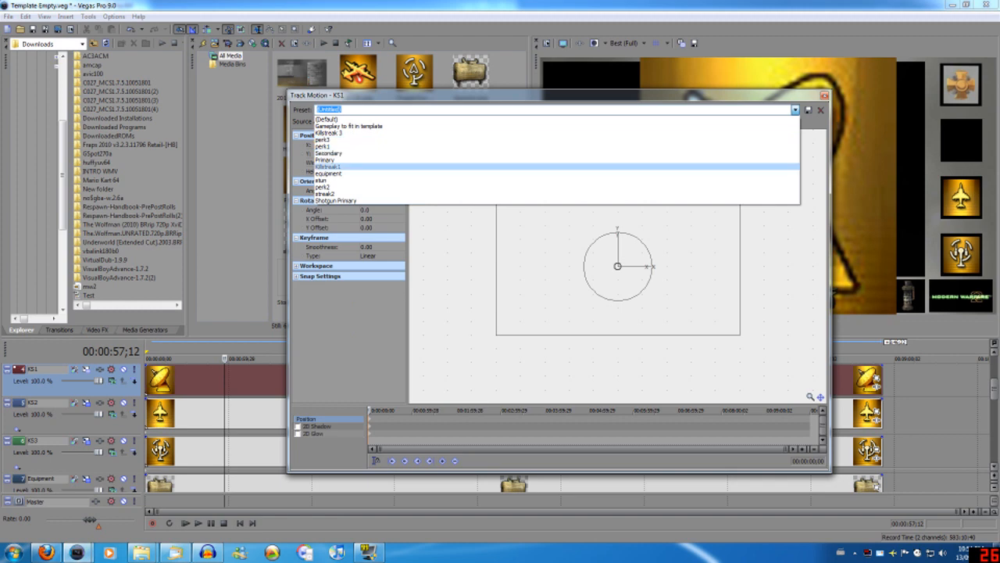
{"action": "left_click", "coordinate": [556, 167]}
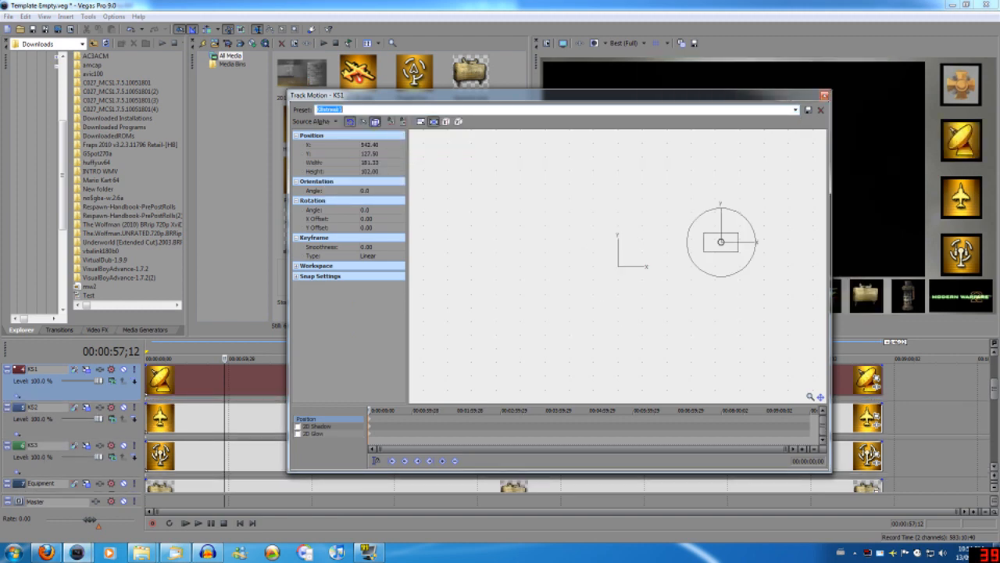
{"action": "left_click", "coordinate": [824, 95]}
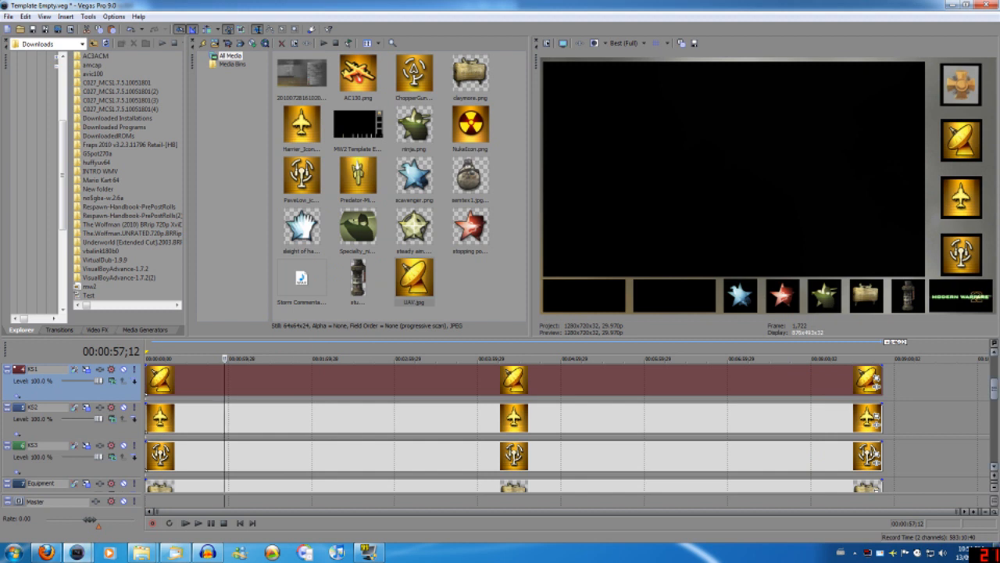
- Replace the scavenger event on the Perk 1 track with sleight of hand.png, extended to match the other tracks' events
{"action": "left_click_drag", "start_coordinate": [994, 387], "coordinate": [993, 395]}
{"action": "scroll", "coordinate": [514, 426], "scroll_direction": "down", "scroll_amount": 1}
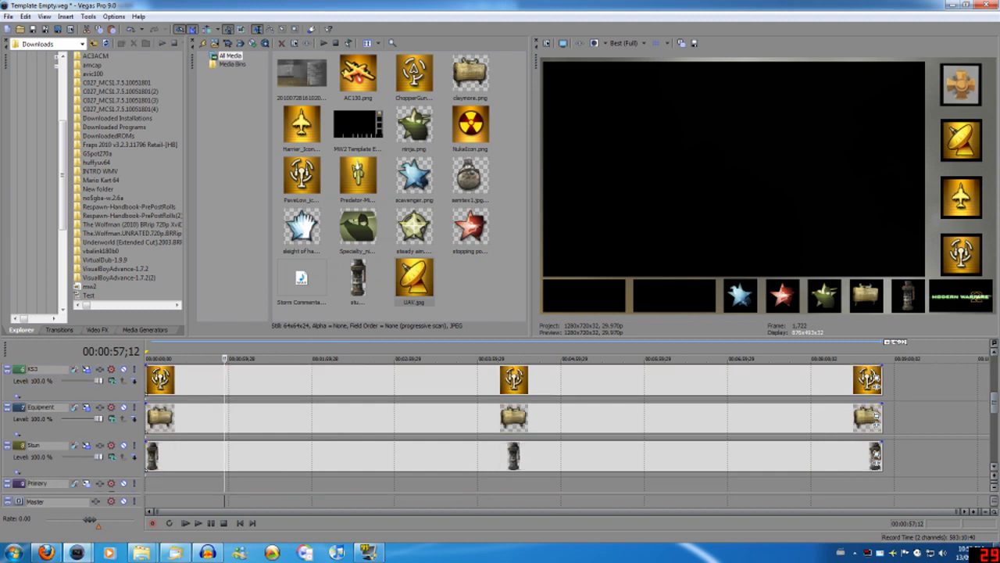
{"action": "left_click_drag", "start_coordinate": [994, 402], "coordinate": [994, 369]}
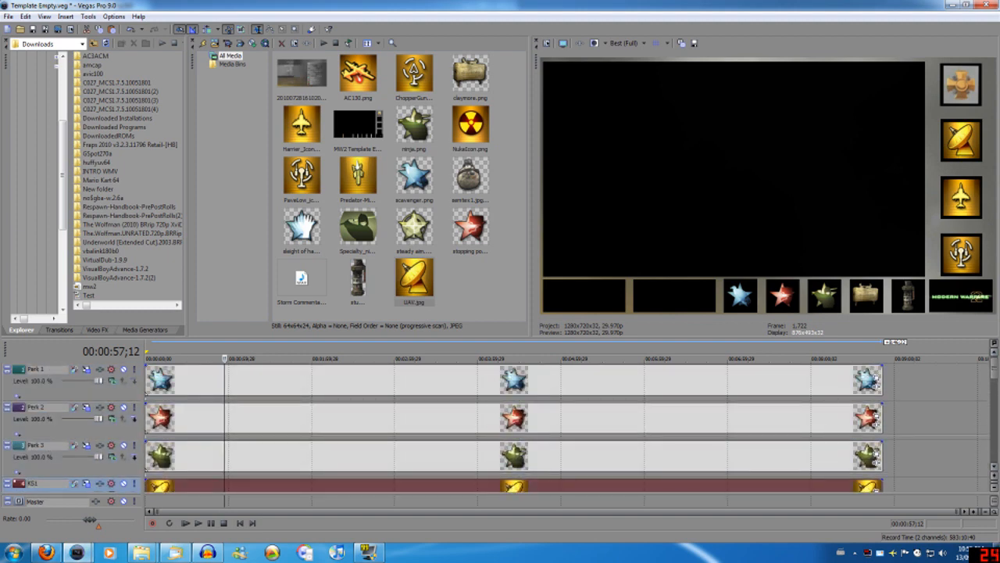
{"action": "left_click", "coordinate": [160, 379]}
{"action": "right_click", "coordinate": [161, 381]}
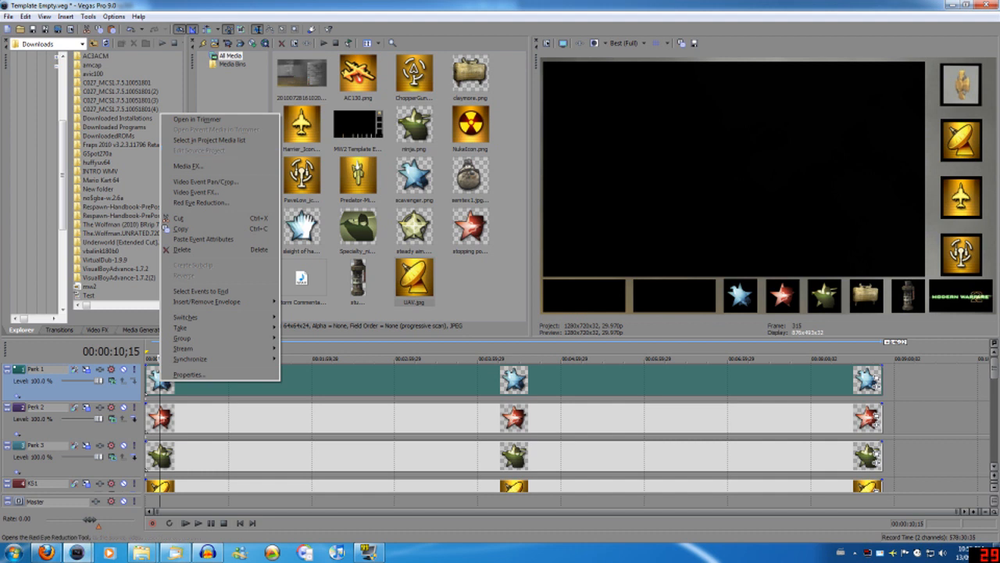
{"action": "left_click", "coordinate": [178, 218]}
{"action": "left_click", "coordinate": [301, 227]}
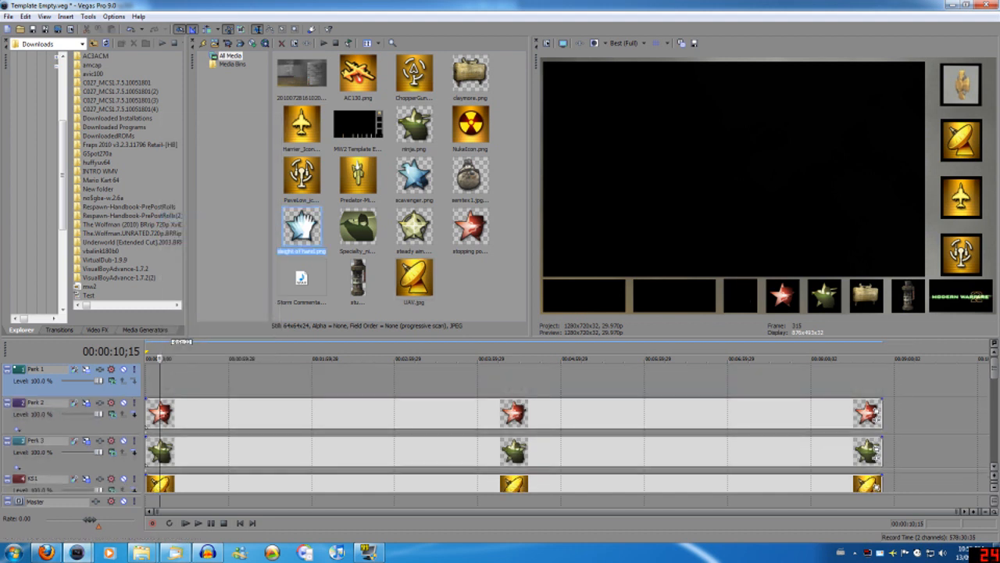
{"action": "key", "text": "ctrl+v"}
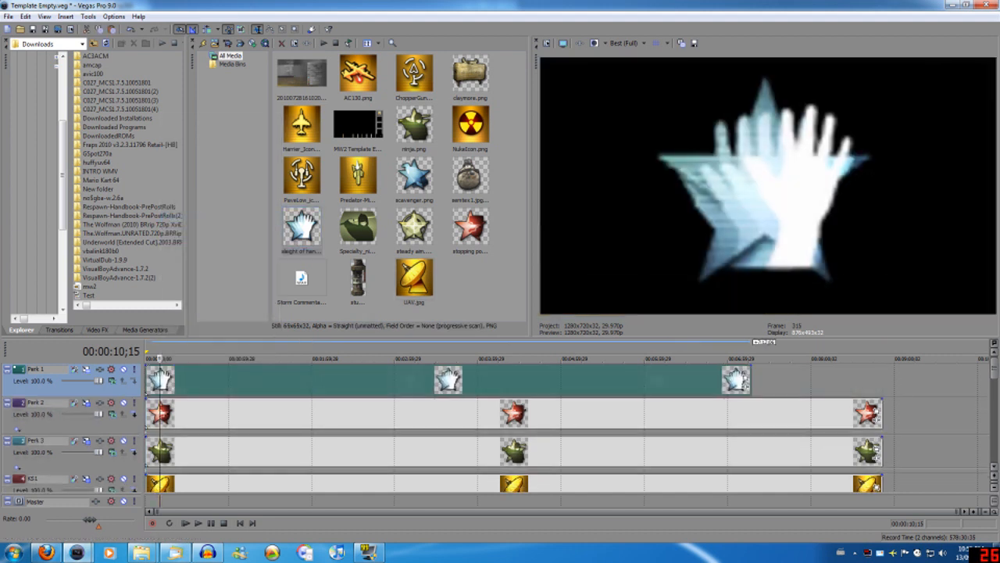
- Apply the perk1 preset to the Perk 1 track's motion and close the settings
{"action": "left_click", "coordinate": [87, 370]}
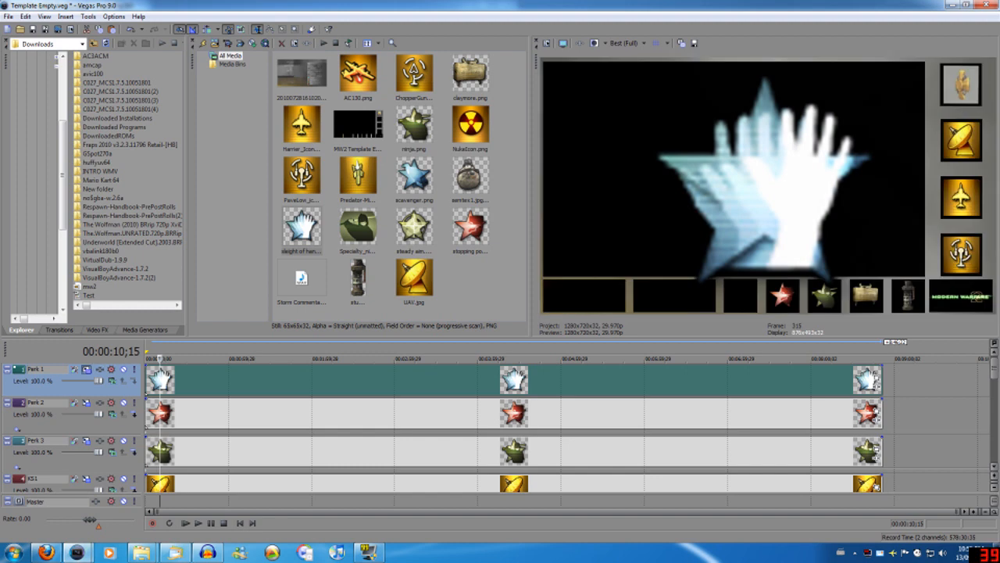
{"action": "left_click", "coordinate": [795, 109]}
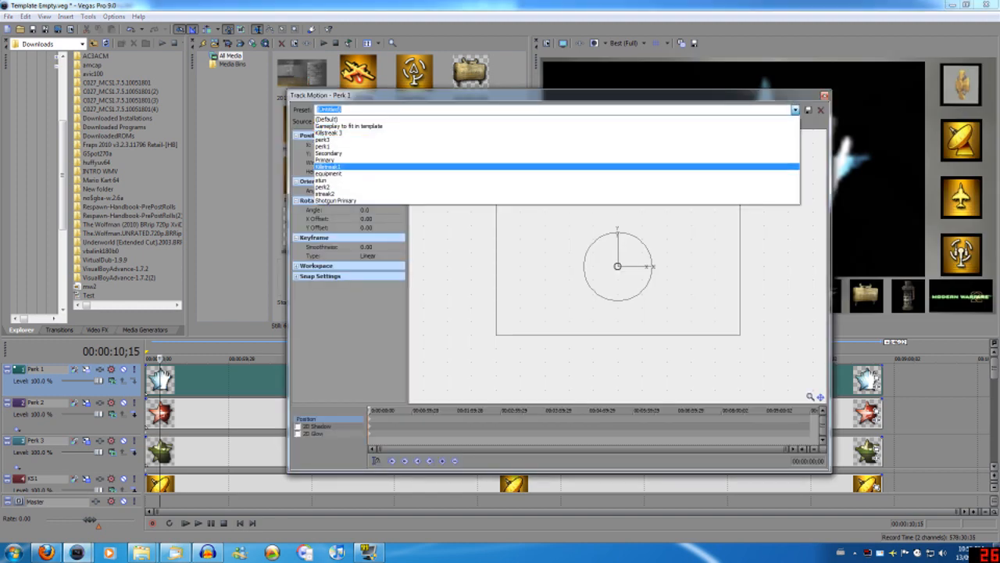
{"action": "key", "text": "Return"}
{"action": "left_click", "coordinate": [825, 95]}
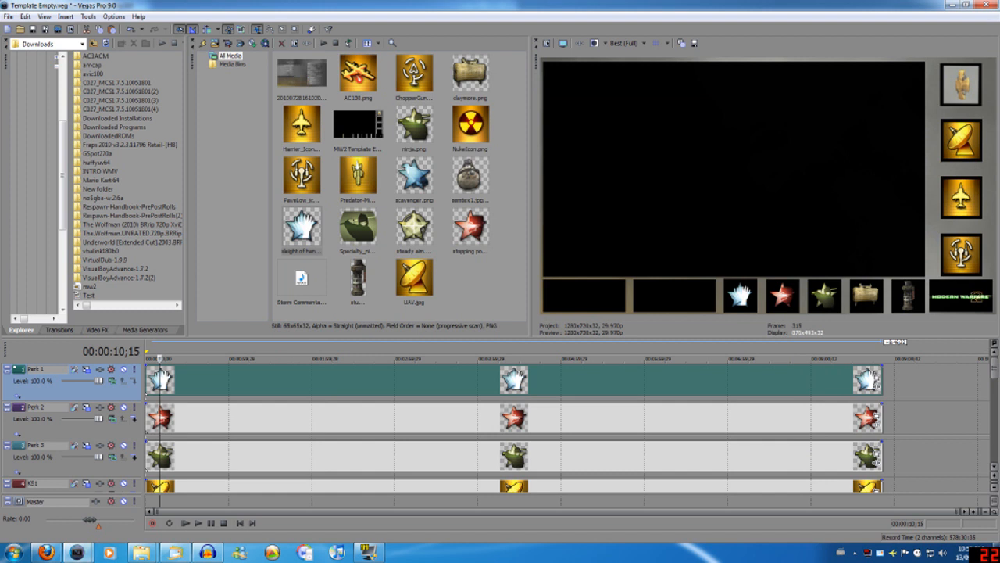
{"action": "scroll", "coordinate": [875, 378], "scroll_direction": "down", "scroll_amount": 5}
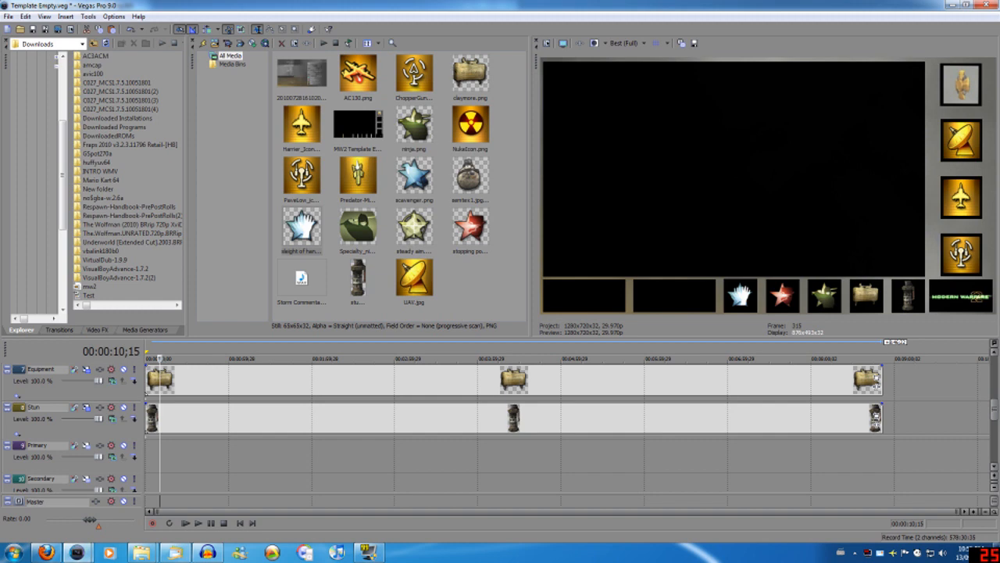
{"action": "left_click_drag", "start_coordinate": [301, 74], "coordinate": [151, 455]}
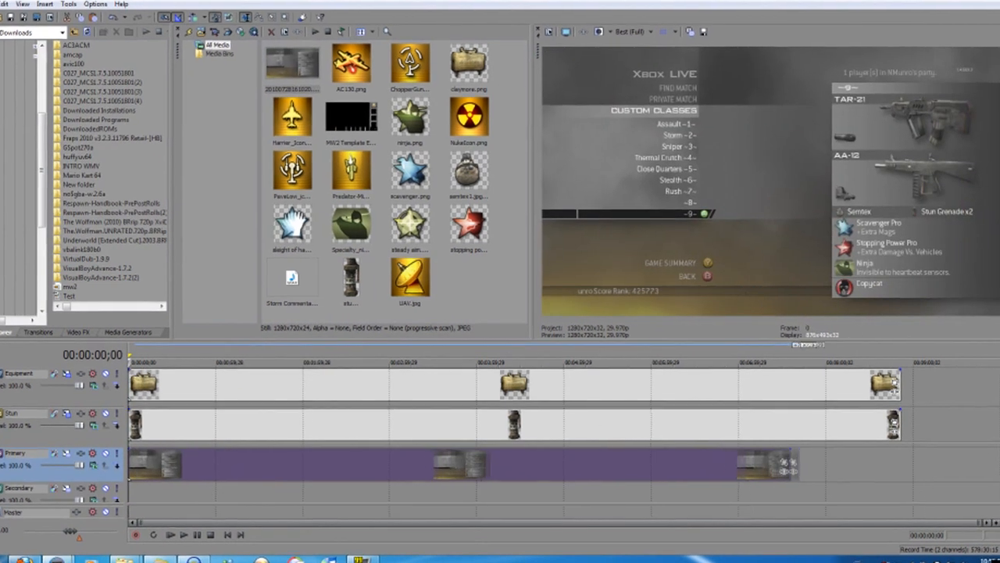
{"action": "left_click_drag", "start_coordinate": [796, 466], "coordinate": [901, 466]}
{"action": "left_click", "coordinate": [895, 462]}
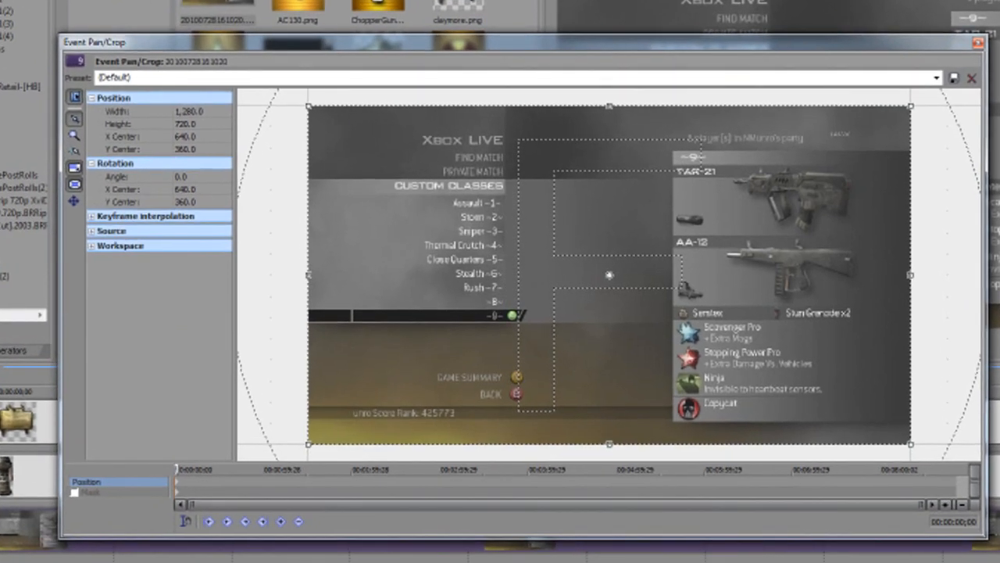
- Enable the mask and draw a closed four-point mask around the TAR-21 weapon panel in the screenshot
{"action": "left_click", "coordinate": [75, 493]}
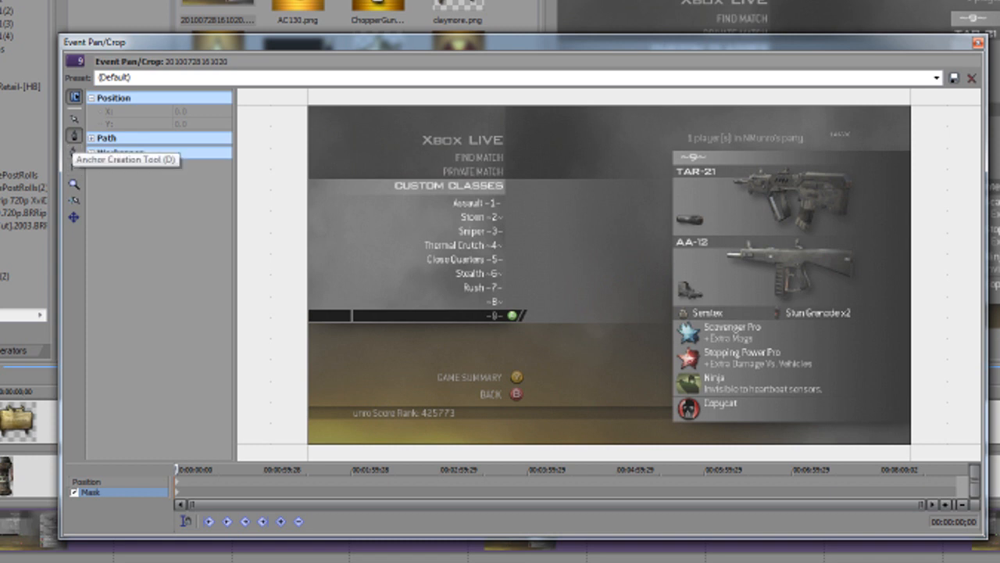
{"action": "left_click", "coordinate": [673, 167]}
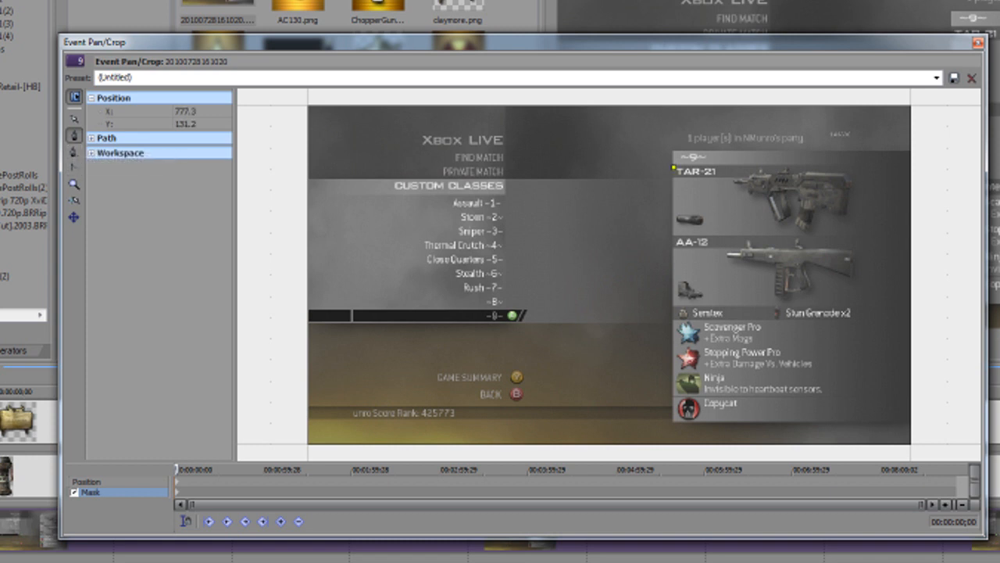
{"action": "left_click", "coordinate": [911, 161]}
{"action": "left_click", "coordinate": [910, 231]}
{"action": "left_click", "coordinate": [673, 235]}
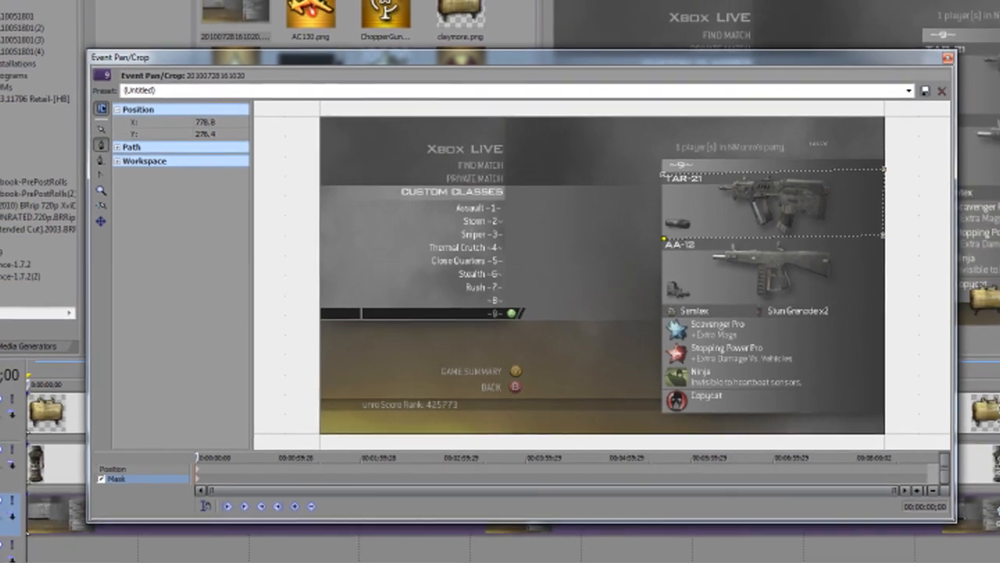
{"action": "left_click", "coordinate": [672, 167]}
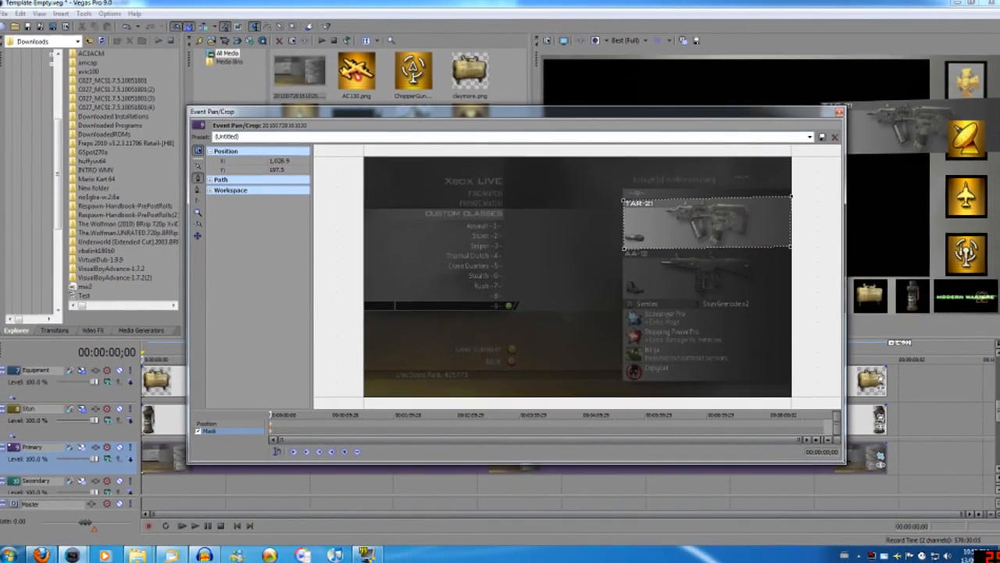
- Apply the Primary pan/crop preset to the screenshot event's mask and close the pan/crop settings
{"action": "left_click_drag", "start_coordinate": [753, 112], "coordinate": [838, 174]}
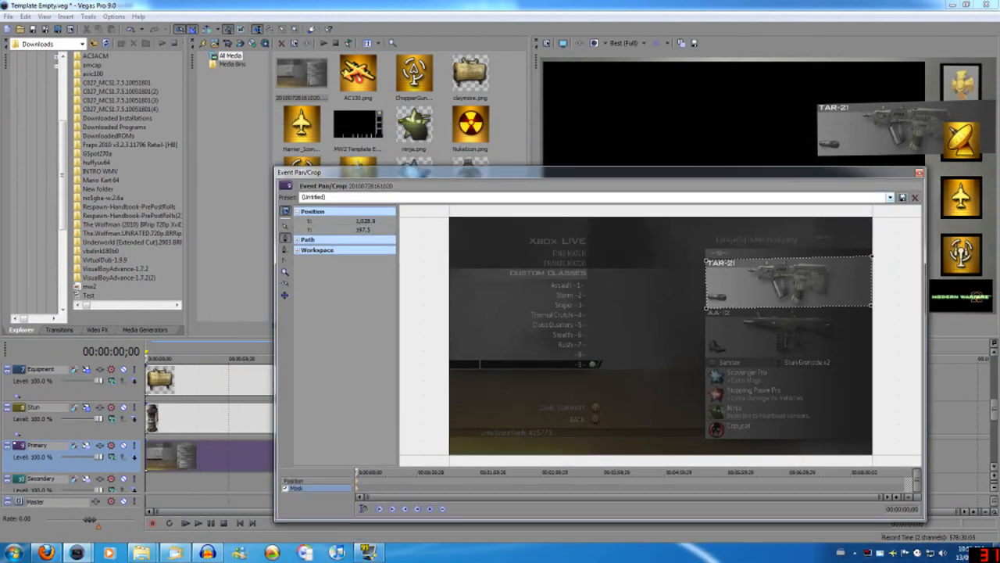
{"action": "left_click", "coordinate": [890, 197]}
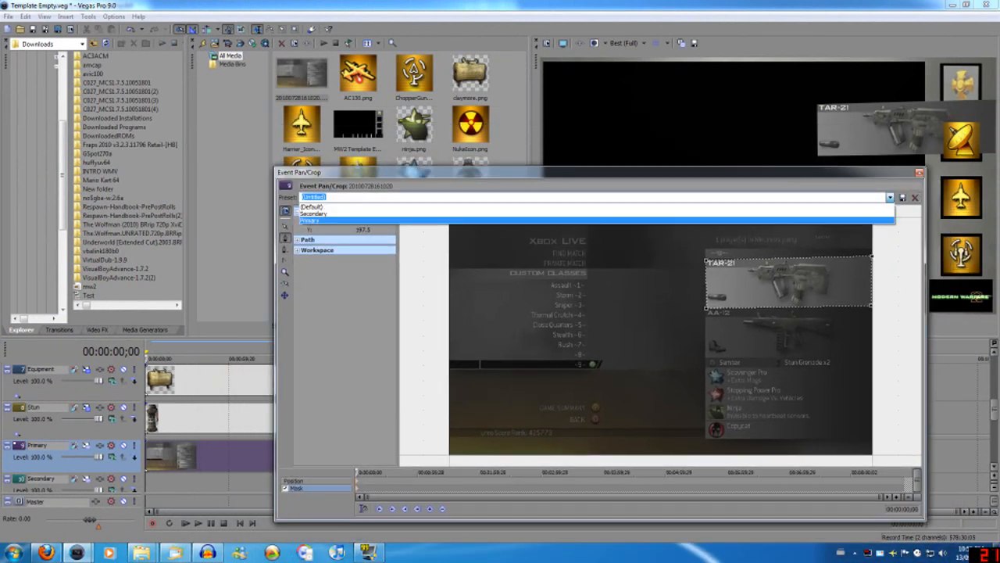
{"action": "key", "text": "Return"}
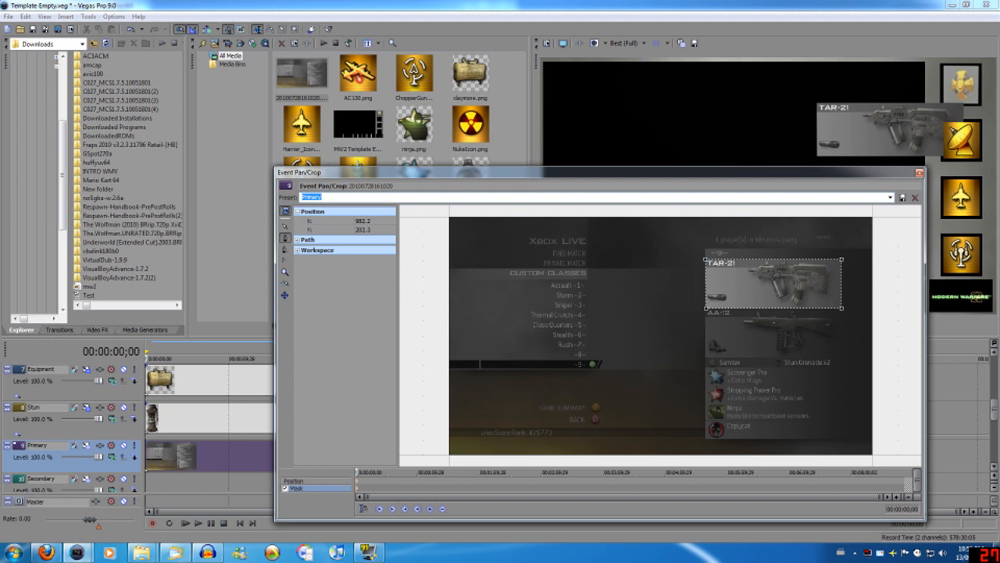
{"action": "left_click", "coordinate": [919, 172]}
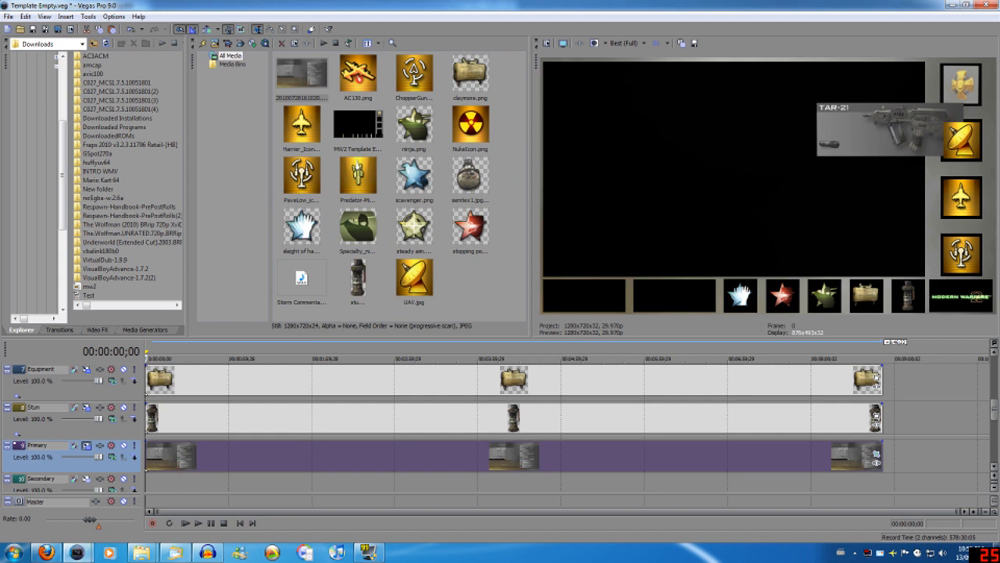
- Apply the Primary preset to the Primary track's motion and close its settings
{"action": "left_click", "coordinate": [86, 445]}
{"action": "left_click", "coordinate": [796, 110]}
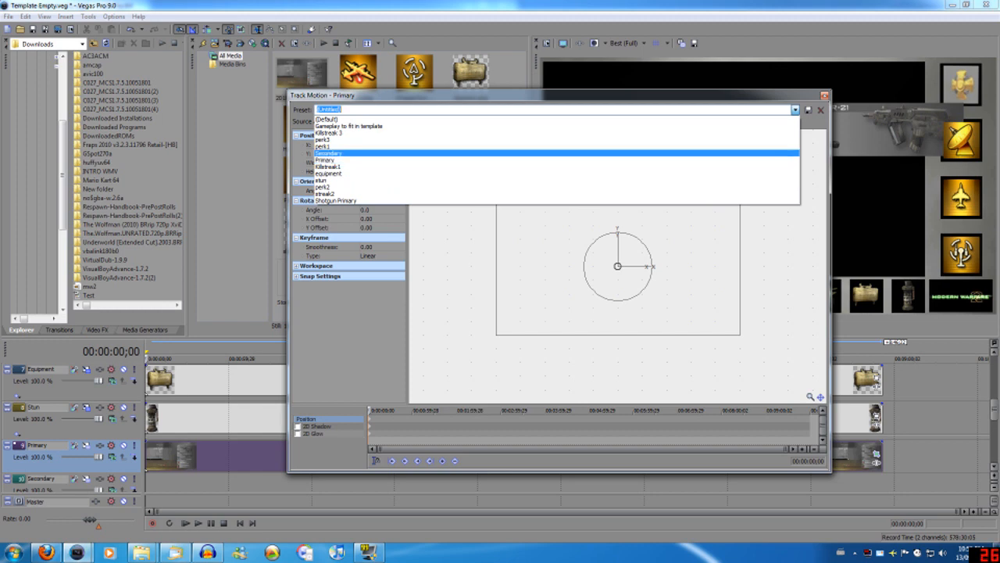
{"action": "left_click", "coordinate": [325, 160]}
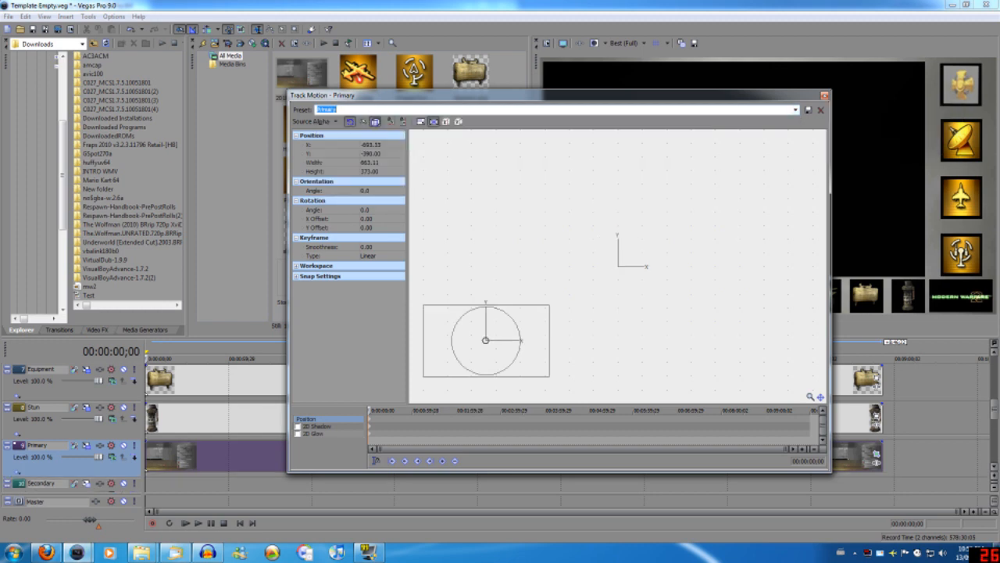
{"action": "left_click", "coordinate": [825, 95]}
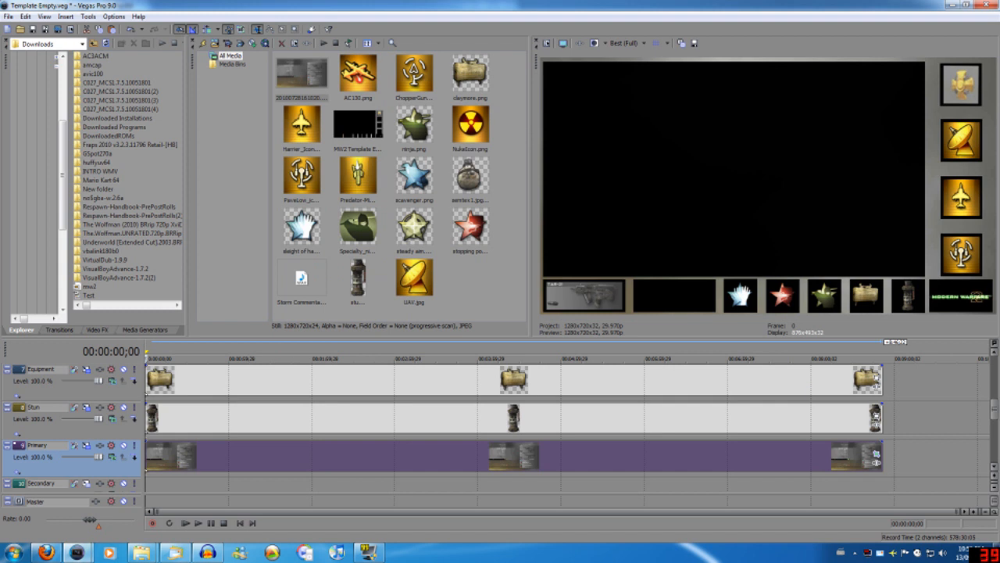
- Try moving the Primary track's motion frame freehand near the centre and resizing it to about 444 by 313
{"action": "left_click", "coordinate": [100, 444]}
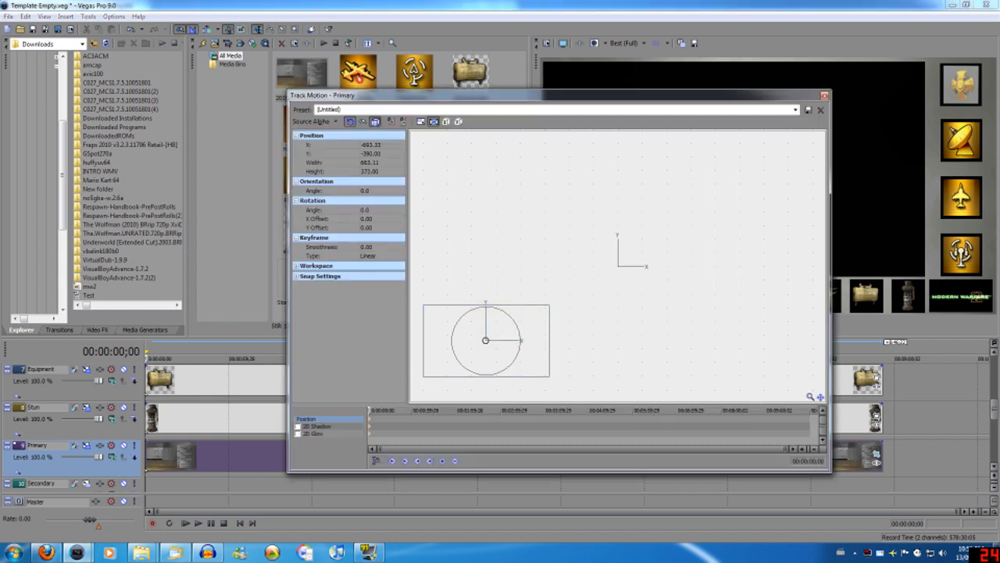
{"action": "left_click_drag", "start_coordinate": [485, 340], "coordinate": [607, 215]}
{"action": "left_click_drag", "start_coordinate": [532, 99], "coordinate": [541, 296]}
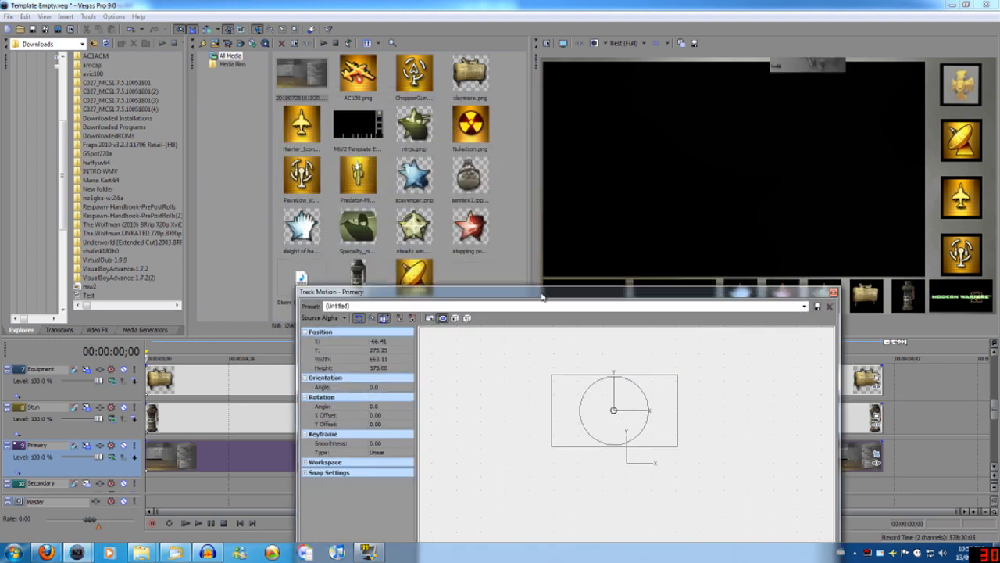
{"action": "left_click_drag", "start_coordinate": [613, 409], "coordinate": [624, 445]}
{"action": "left_click_drag", "start_coordinate": [561, 408], "coordinate": [581, 414]}
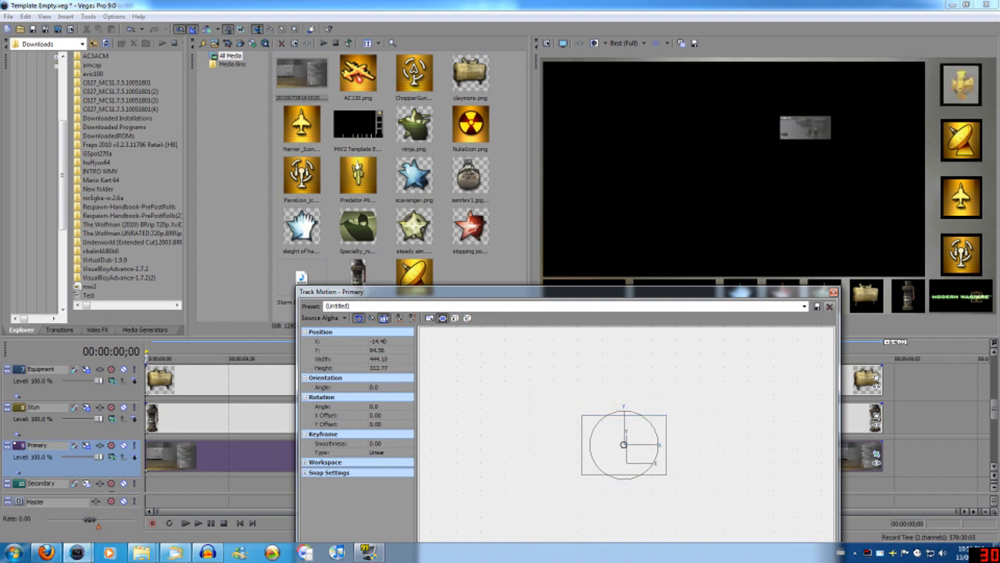
- Undo the freehand position and size changes to the Primary track's motion and close its settings
{"action": "key", "text": "ctrl+z"}
{"action": "key", "text": "ctrl+z"}
{"action": "key", "text": "ctrl+z"}
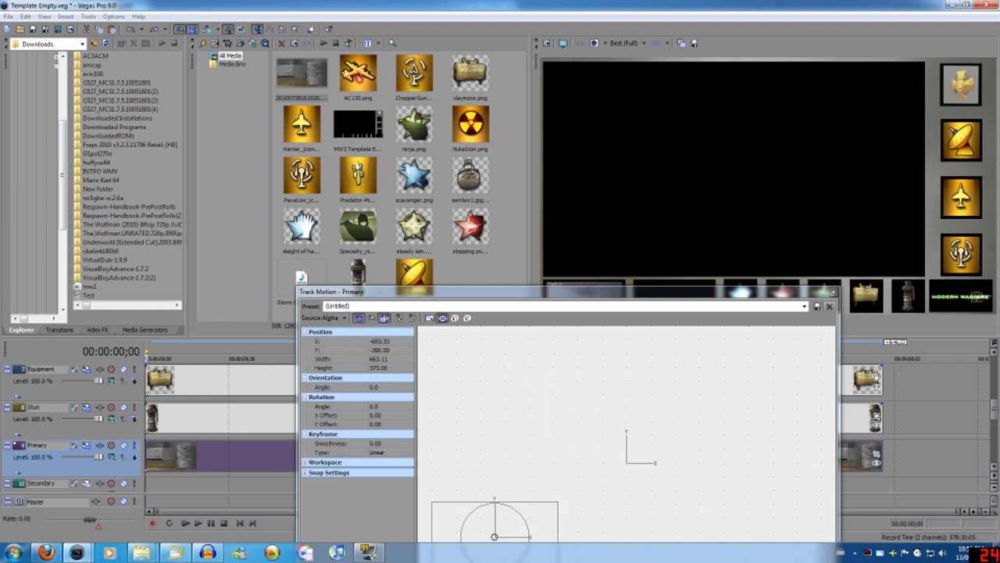
{"action": "left_click", "coordinate": [834, 292]}
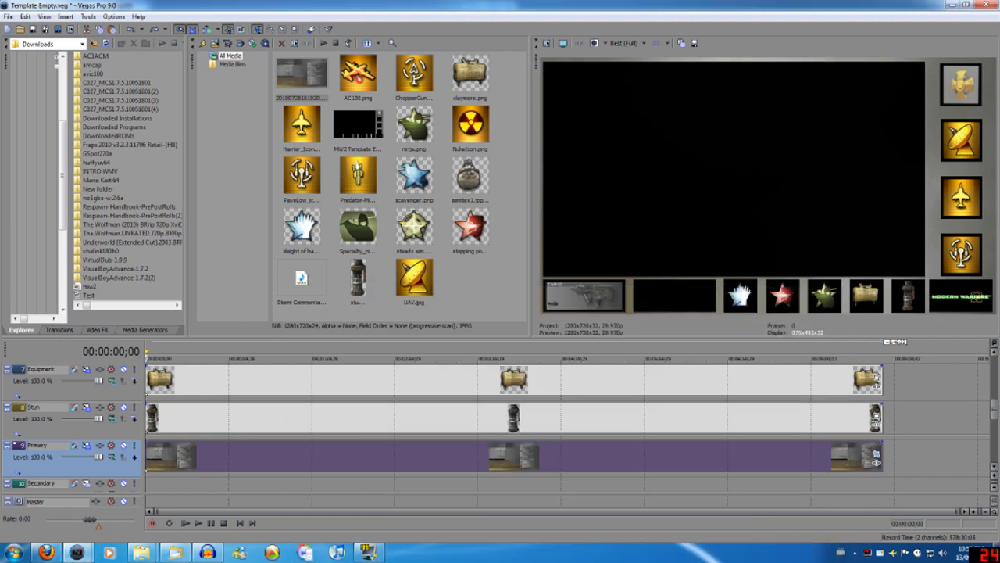
- Copy the screenshot event from the Primary track onto the Secondary track and align it with the timeline start
{"action": "right_click", "coordinate": [275, 450]}
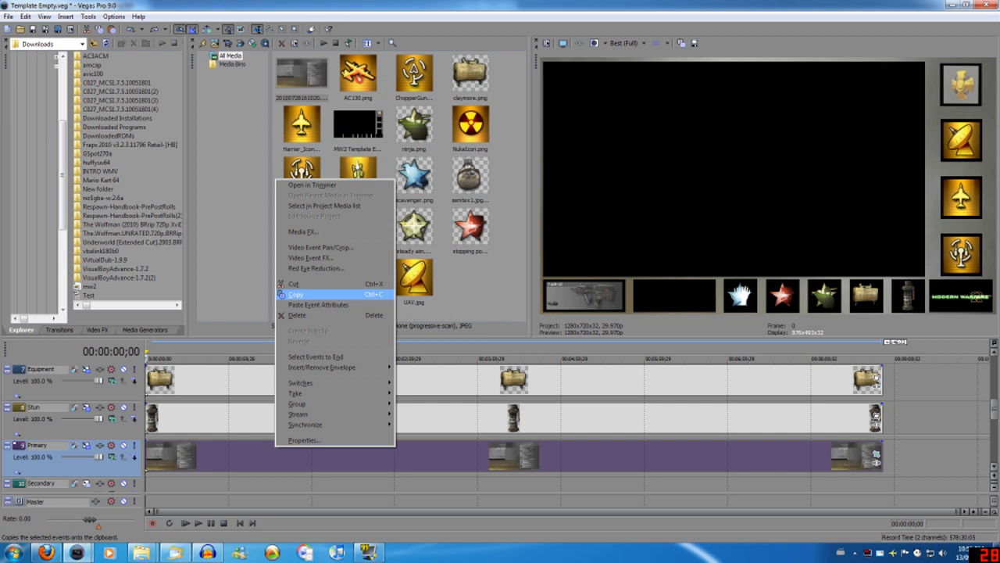
{"action": "left_click", "coordinate": [295, 294]}
{"action": "left_click", "coordinate": [180, 483]}
{"action": "right_click", "coordinate": [182, 483]}
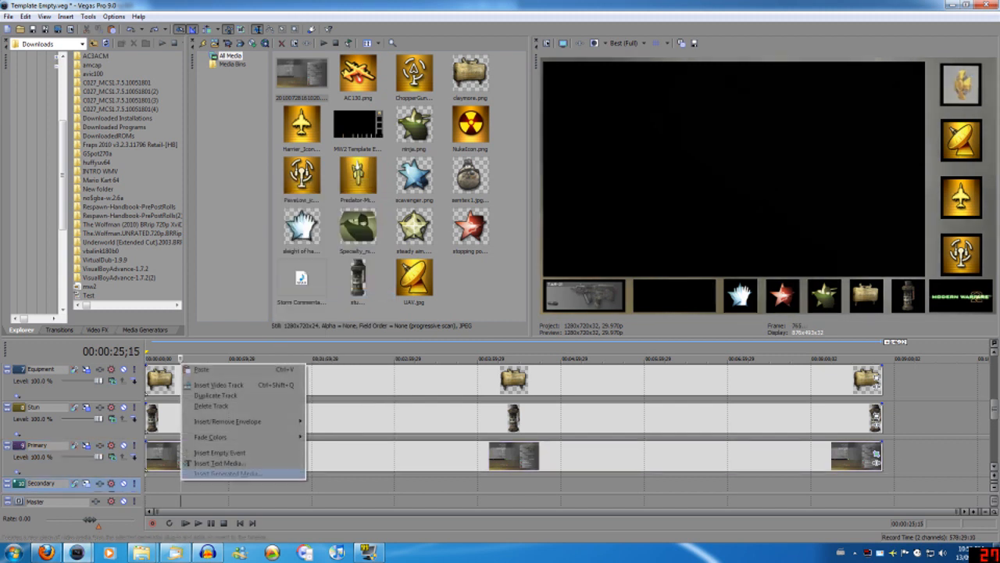
{"action": "left_click", "coordinate": [201, 369]}
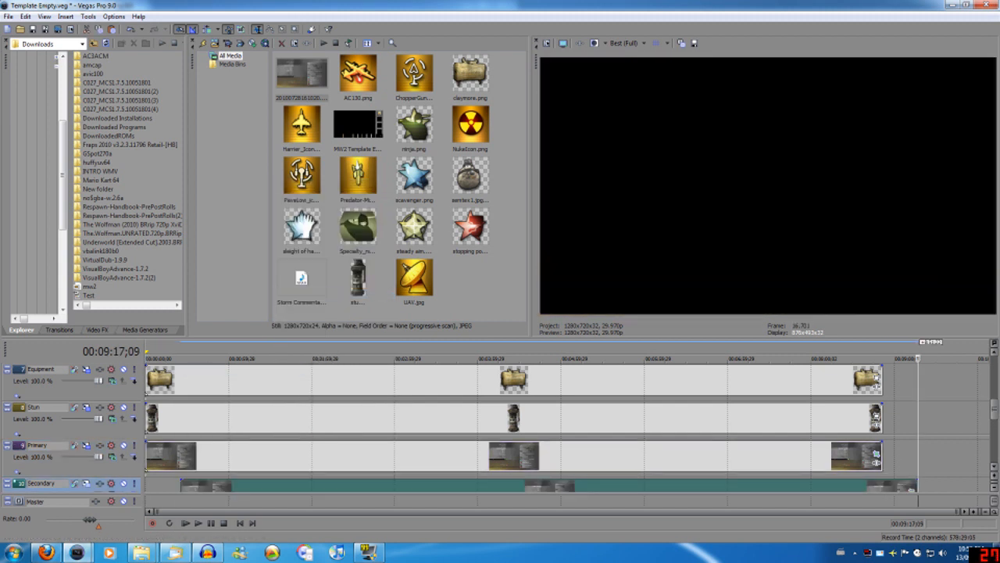
{"action": "scroll", "coordinate": [547, 422], "scroll_direction": "down", "scroll_amount": 2}
{"action": "left_click_drag", "start_coordinate": [215, 419], "coordinate": [179, 419]}
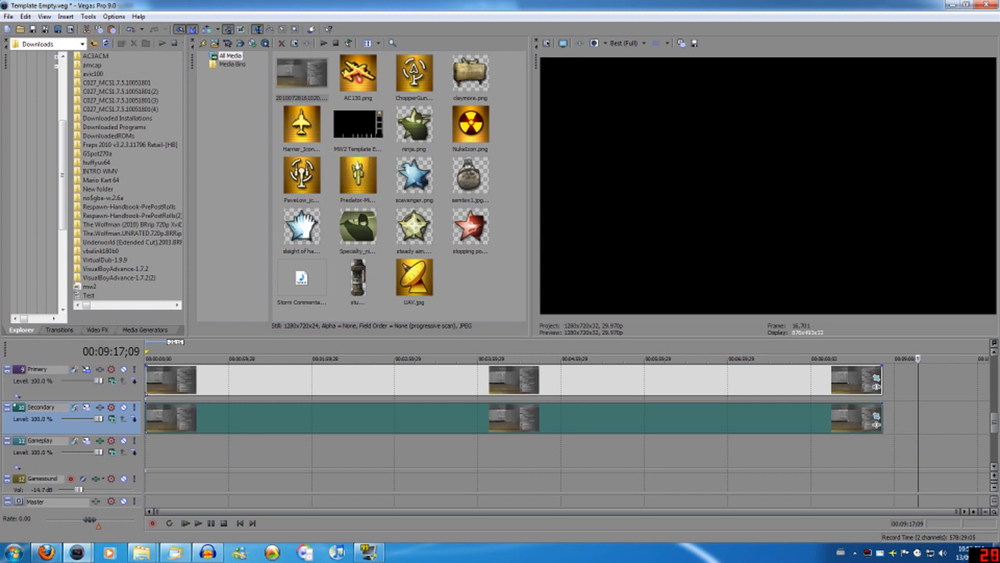
- Apply the Secondary pan/crop preset to the mask of the Secondary track's screenshot event and close the pan/crop settings
{"action": "left_click", "coordinate": [876, 415]}
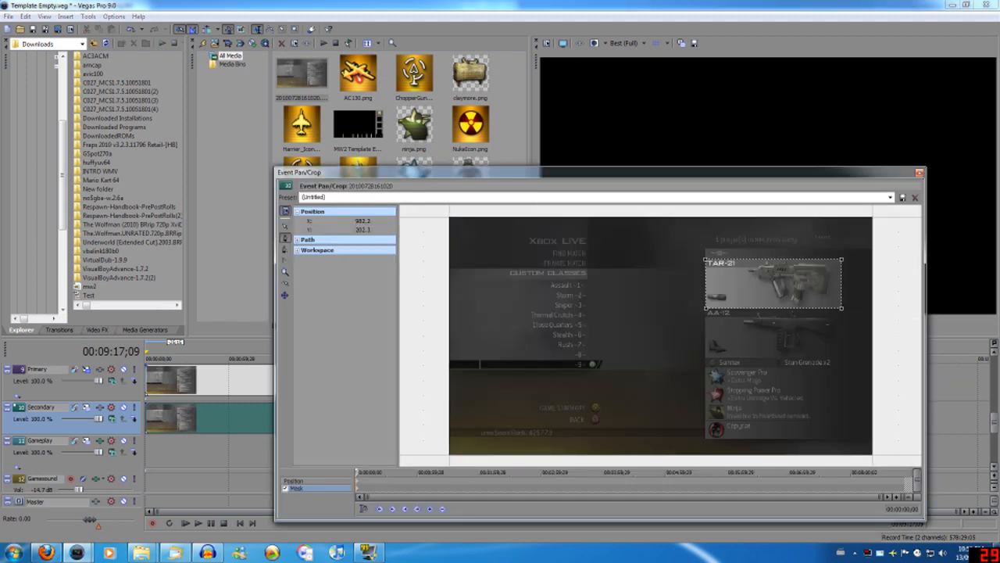
{"action": "left_click", "coordinate": [889, 197]}
{"action": "left_click", "coordinate": [312, 213]}
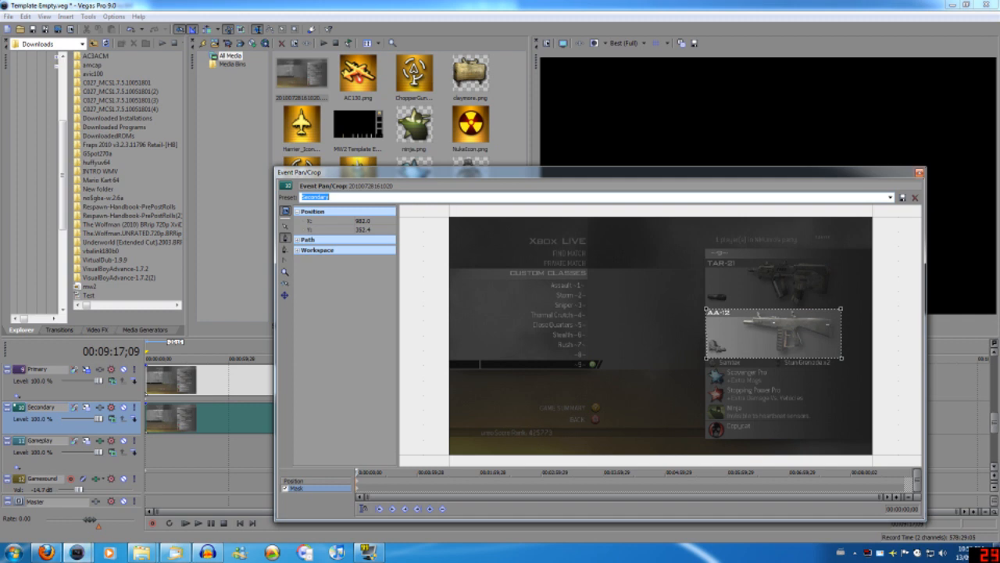
{"action": "left_click", "coordinate": [918, 173]}
- Apply the Secondary preset to the Secondary track's motion and close its settings
{"action": "left_click", "coordinate": [213, 382]}
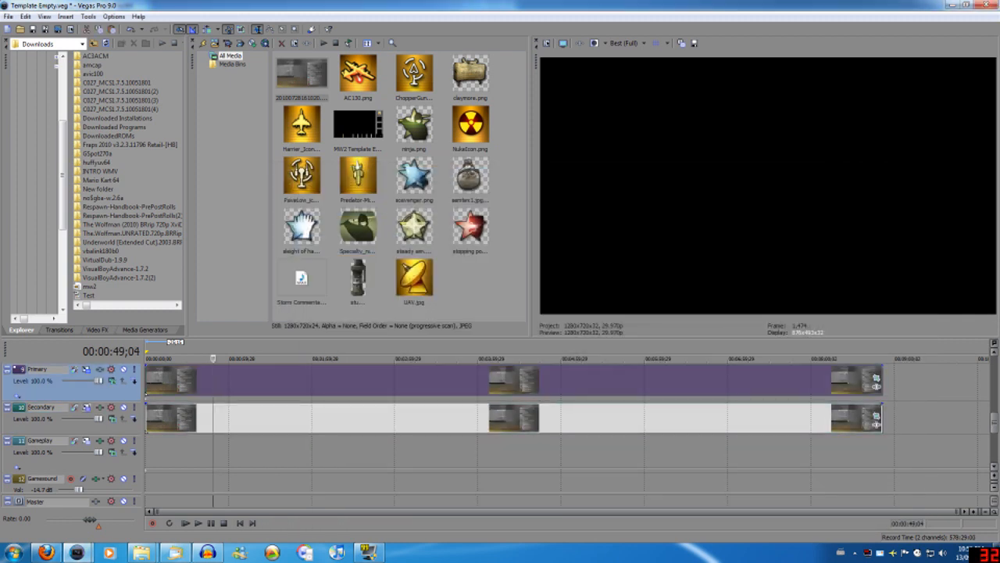
{"action": "left_click", "coordinate": [86, 407]}
{"action": "left_click", "coordinate": [804, 306]}
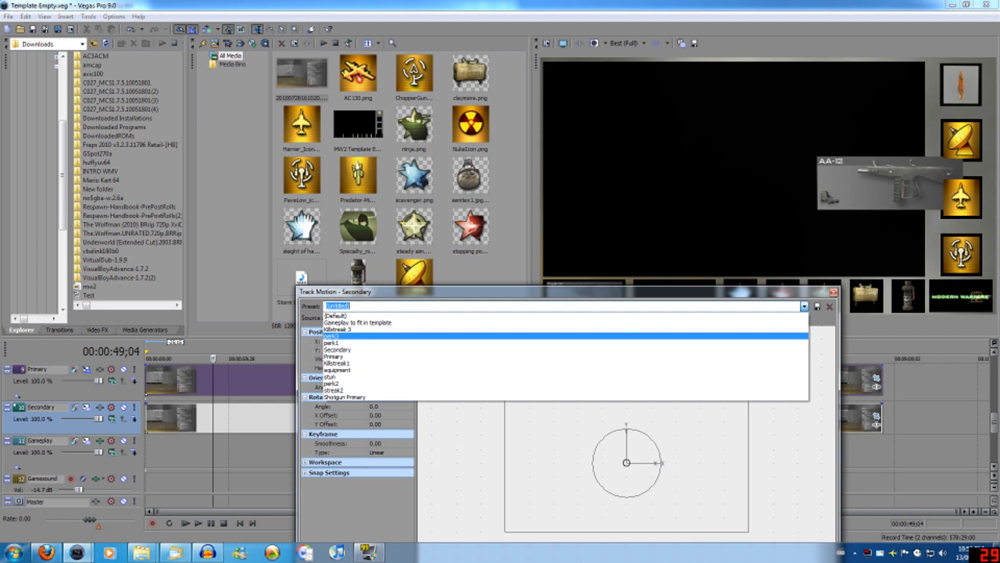
{"action": "left_click", "coordinate": [336, 349]}
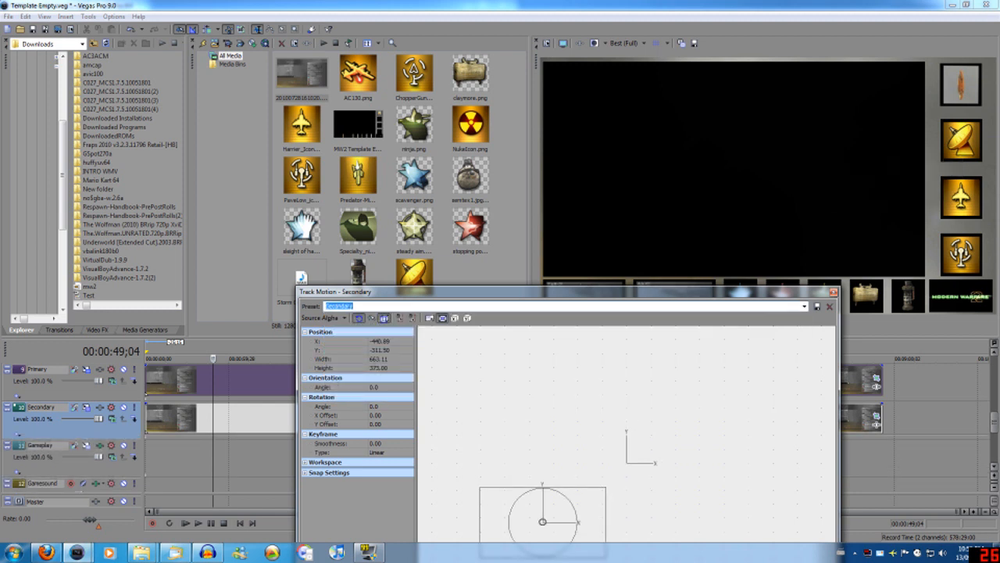
{"action": "left_click", "coordinate": [833, 292]}
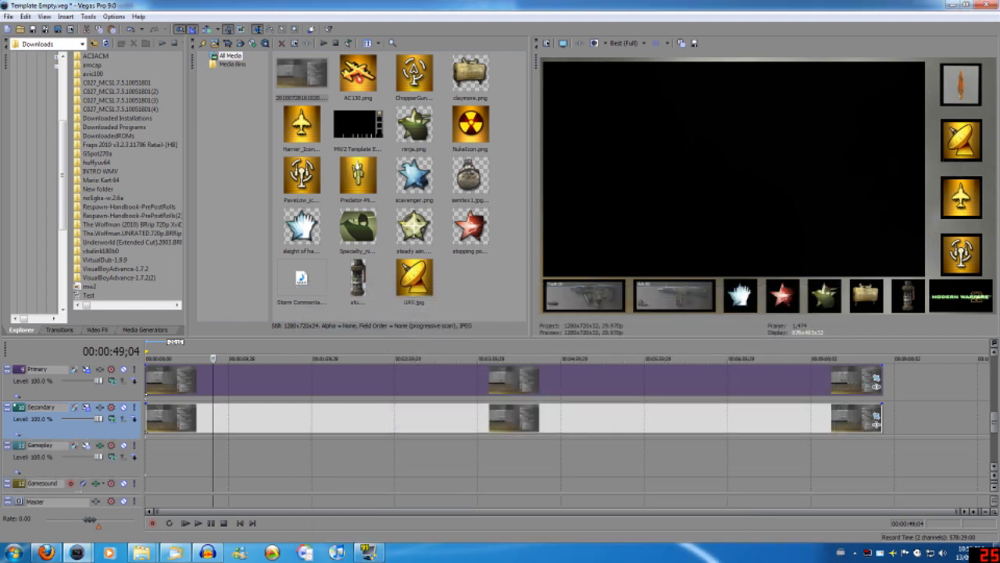
- Solo the template image track at the end of the track list and play it from 00:02:50;02
{"action": "left_click", "coordinate": [304, 381]}
{"action": "left_click", "coordinate": [458, 381]}
{"action": "left_click", "coordinate": [500, 380]}
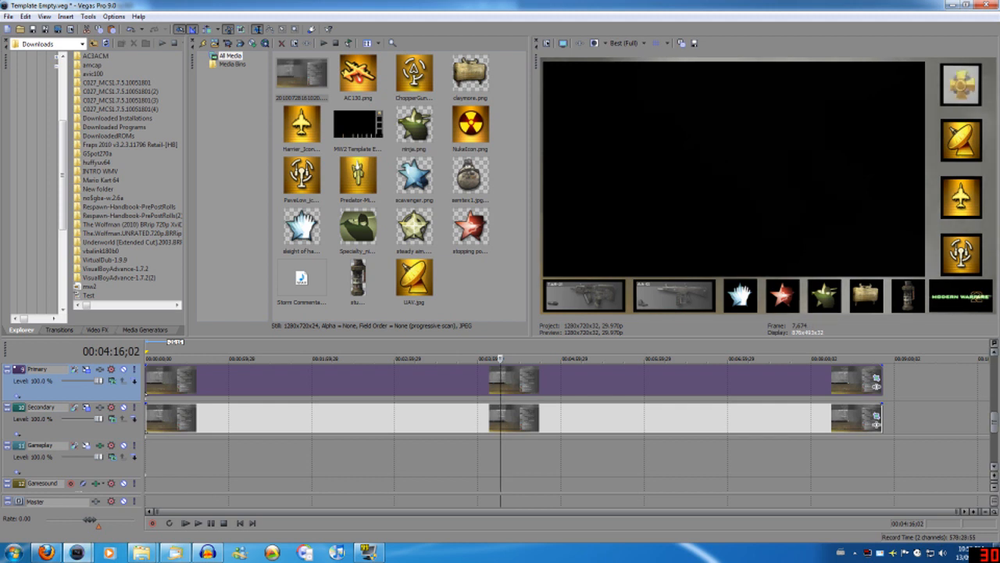
{"action": "scroll", "coordinate": [500, 415], "scroll_direction": "down", "scroll_amount": 4}
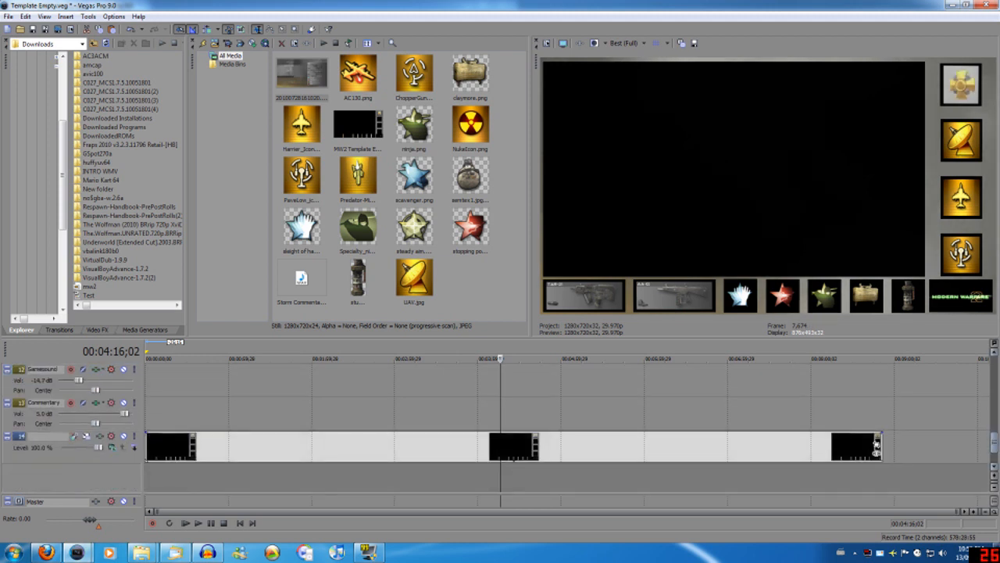
{"action": "scroll", "coordinate": [500, 414], "scroll_direction": "up", "scroll_amount": 1}
{"action": "left_click", "coordinate": [202, 447]}
{"action": "left_click", "coordinate": [380, 477]}
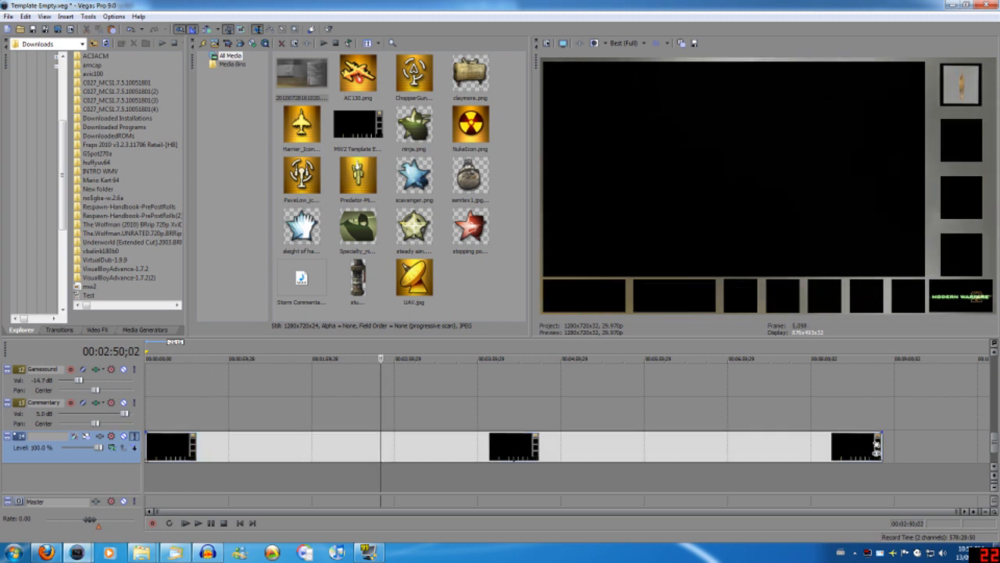
{"action": "key", "text": "space"}
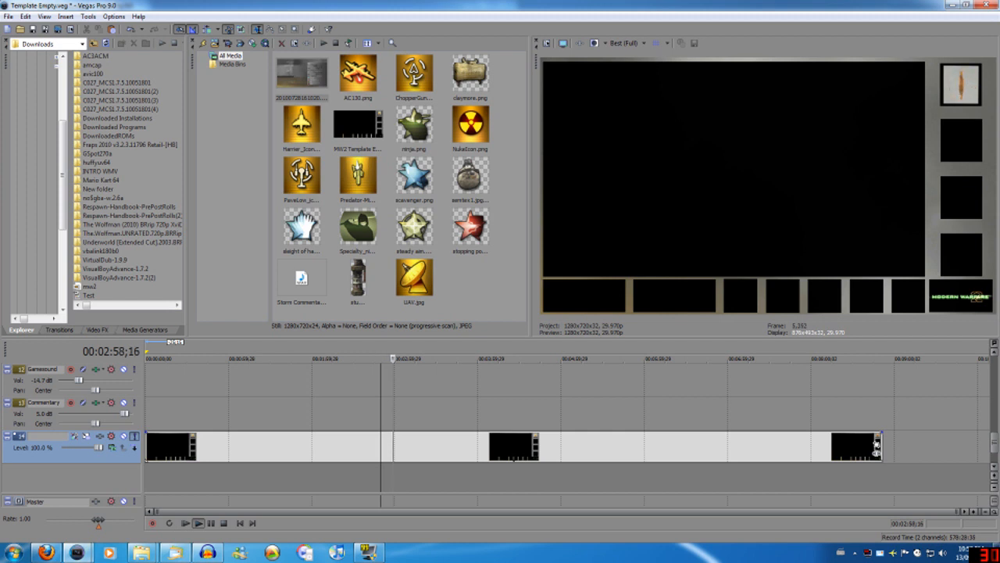
- Stop playback, shorten the template image event, and stretch its end back out to about the end of the weapon events
{"action": "left_click_drag", "start_coordinate": [876, 444], "coordinate": [460, 445]}
{"action": "key", "text": "space"}
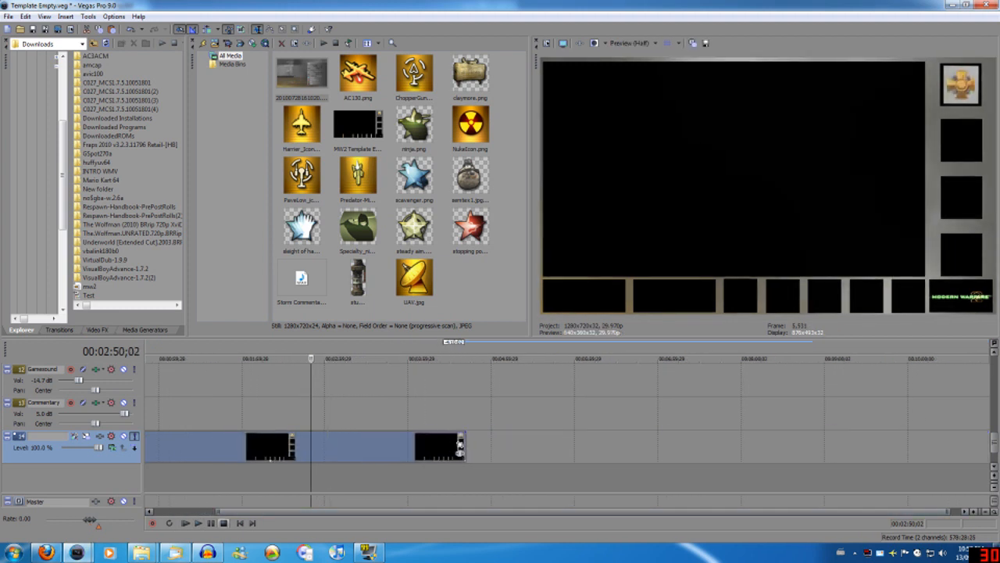
{"action": "left_click_drag", "start_coordinate": [468, 512], "coordinate": [406, 512]}
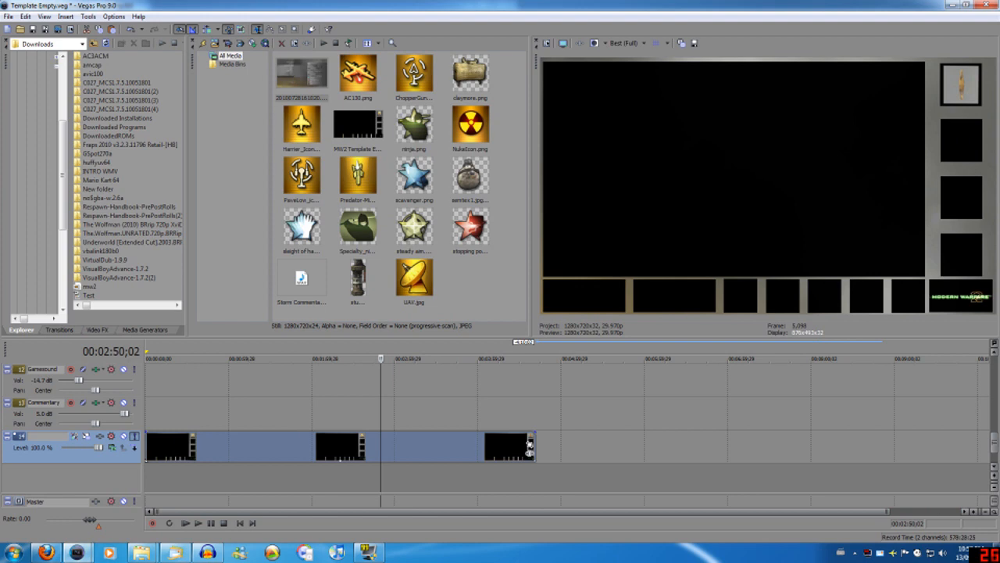
{"action": "left_click_drag", "start_coordinate": [529, 444], "coordinate": [873, 444]}
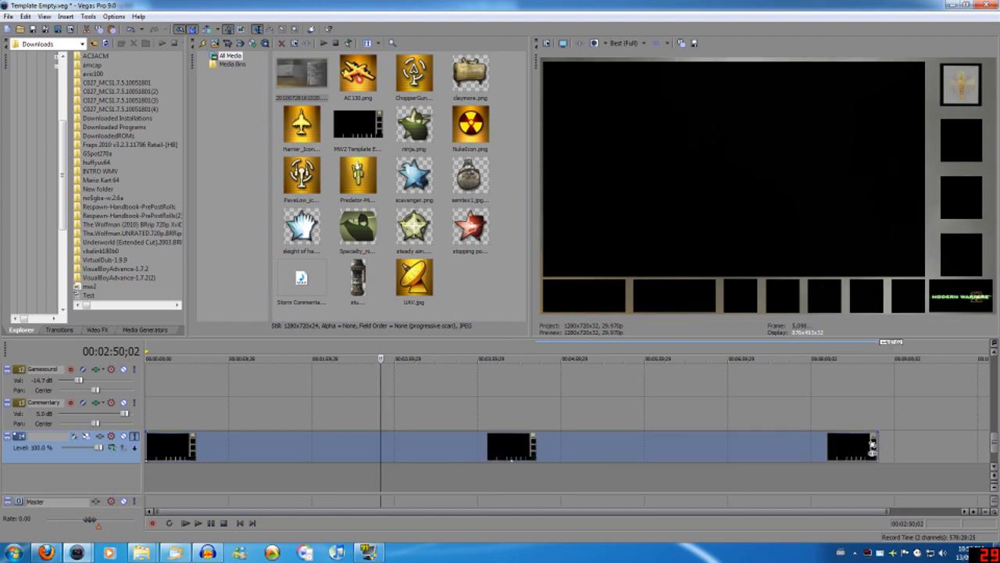
- Start importing a media file into the project
{"action": "key", "text": "alt+f"}
{"action": "key", "text": "Down"}
{"action": "key", "text": "Down"}
{"action": "key", "text": "Down"}
{"action": "key", "text": "Down"}
{"action": "key", "text": "Down"}
{"action": "key", "text": "Down"}
{"action": "key", "text": "Right"}
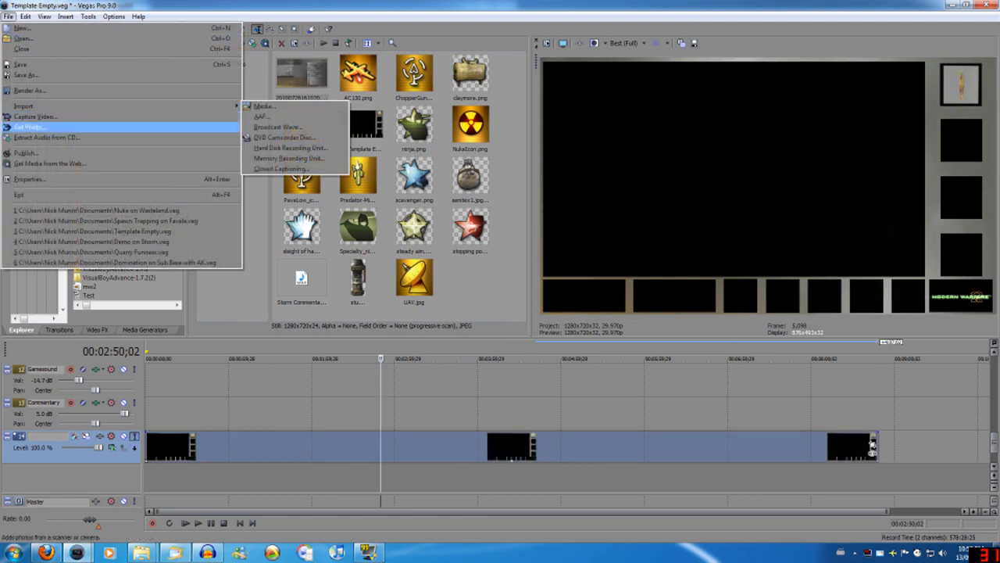
{"action": "key", "text": "Return"}
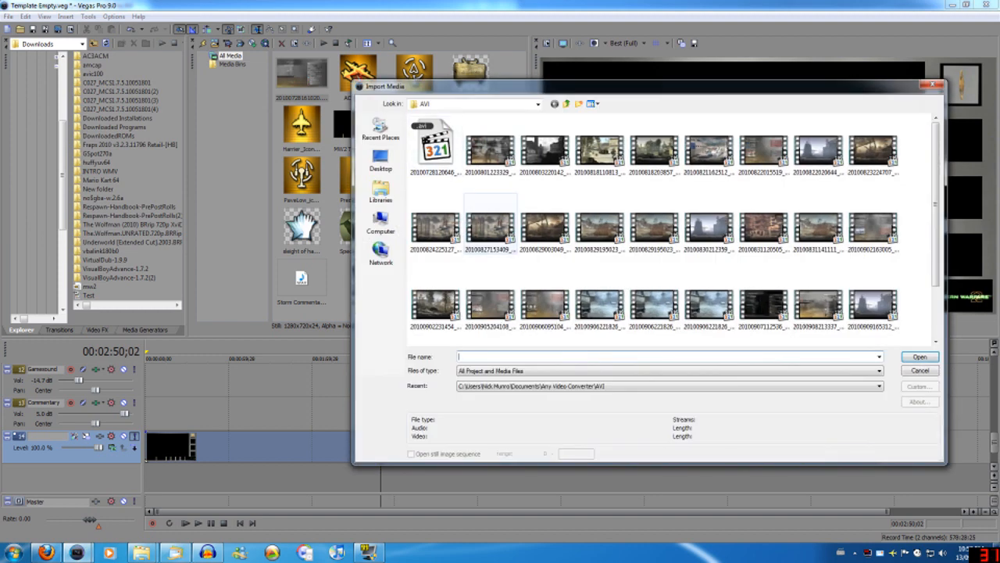
- Browse through the Libraries and Desktop locations and return to the Any Video Converter AVI folder
{"action": "left_click", "coordinate": [380, 191]}
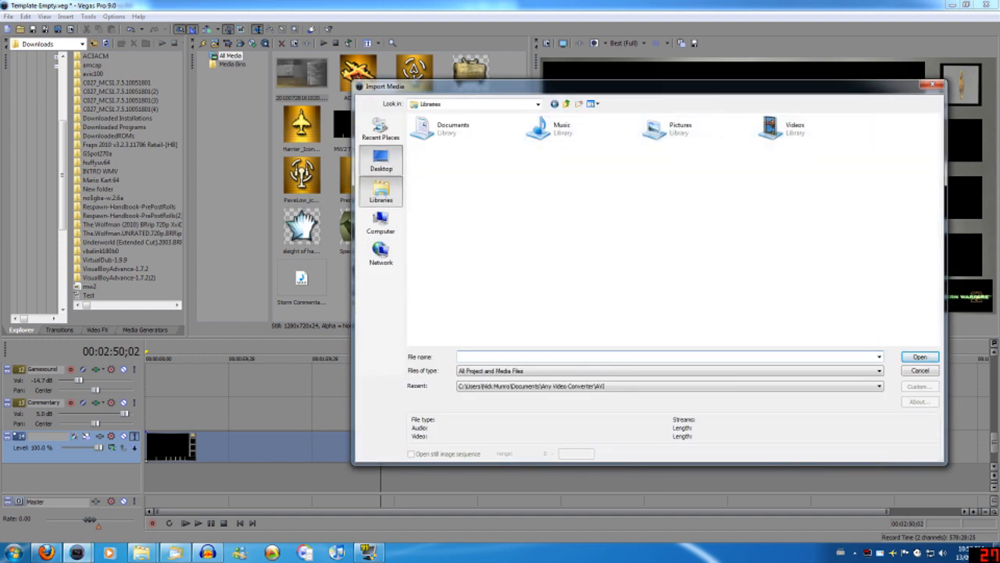
{"action": "left_click", "coordinate": [380, 160]}
{"action": "double_click", "coordinate": [465, 127]}
{"action": "double_click", "coordinate": [465, 127]}
{"action": "double_click", "coordinate": [436, 145]}
{"action": "left_click", "coordinate": [381, 160]}
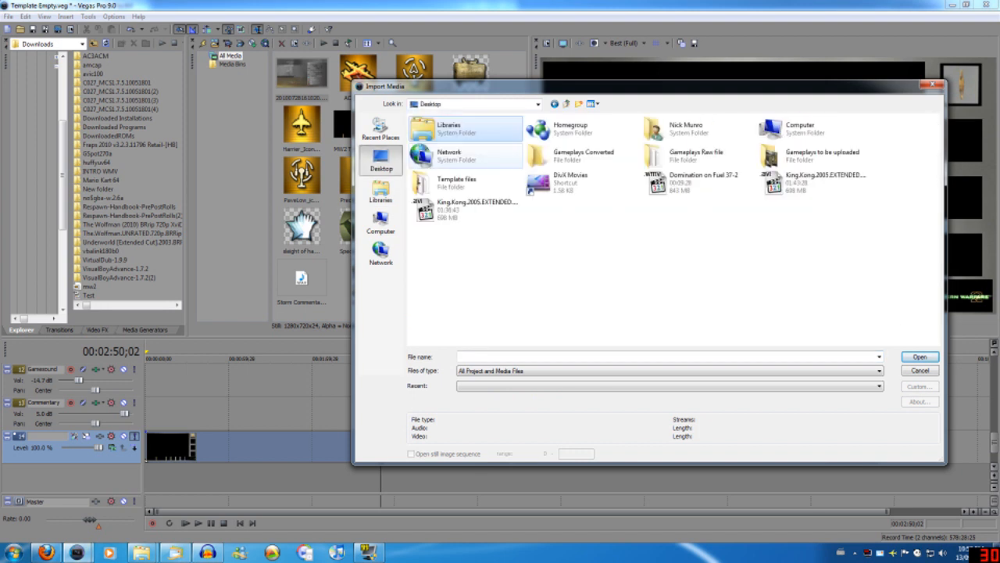
{"action": "left_click", "coordinate": [381, 192]}
{"action": "double_click", "coordinate": [465, 127]}
{"action": "double_click", "coordinate": [435, 142]}
{"action": "double_click", "coordinate": [435, 141]}
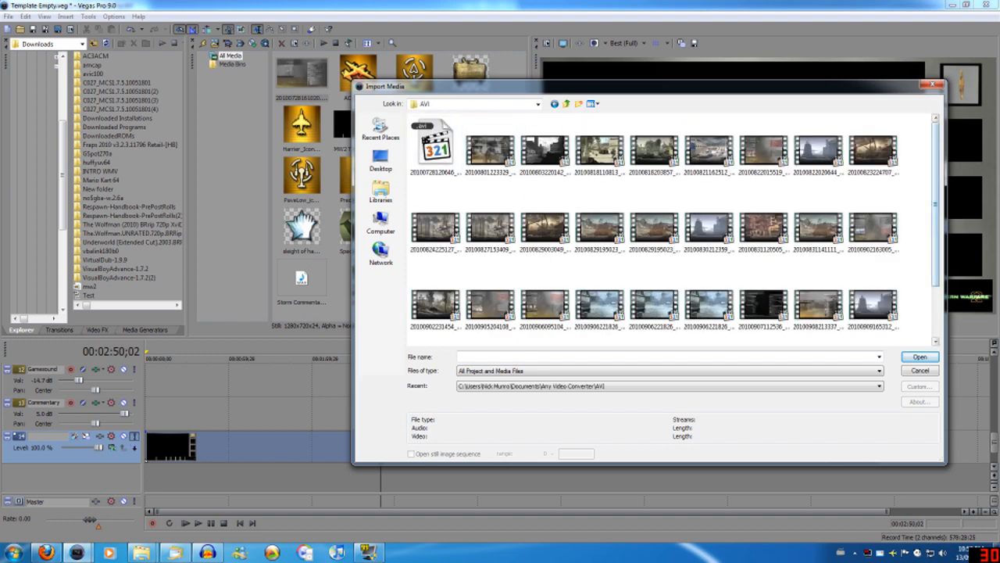
- Switch to the other Vegas Pro window containing MW2 Template Empty.veg and close it
{"action": "scroll", "coordinate": [671, 231], "scroll_direction": "down", "scroll_amount": 2}
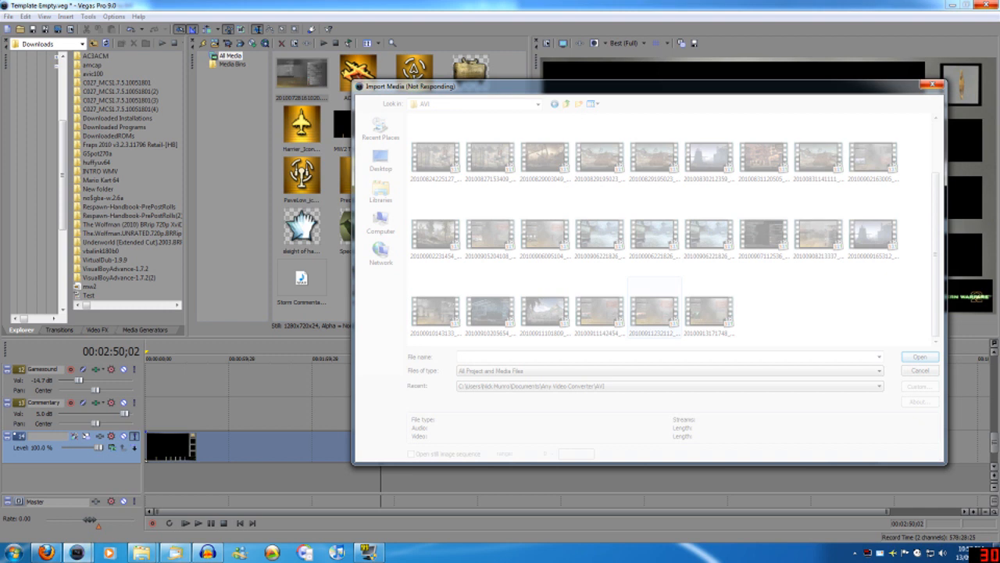
{"action": "mouse_move", "coordinate": [76, 553]}
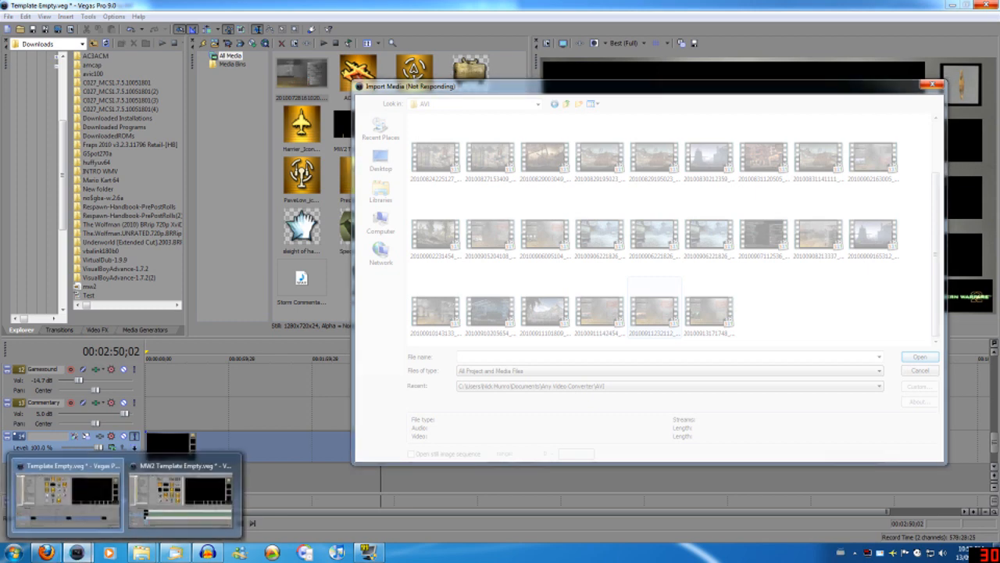
{"action": "left_click", "coordinate": [187, 486]}
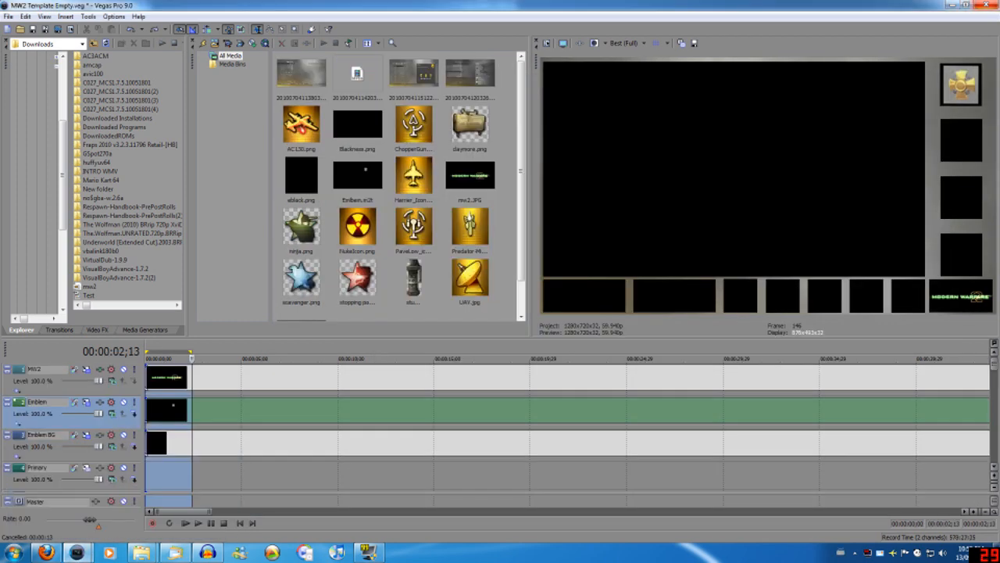
{"action": "key", "text": "alt+F4"}
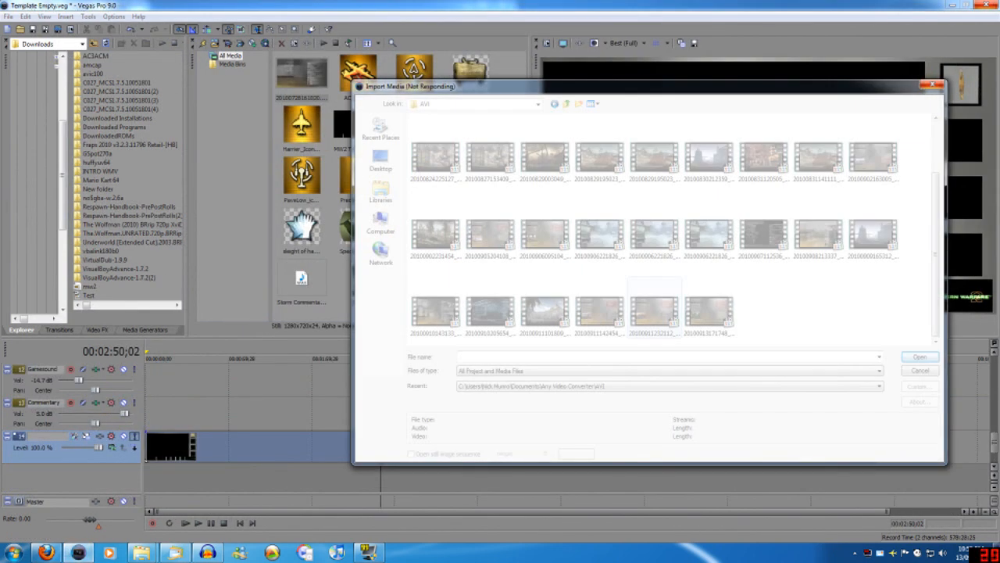
{"action": "left_click", "coordinate": [655, 313]}
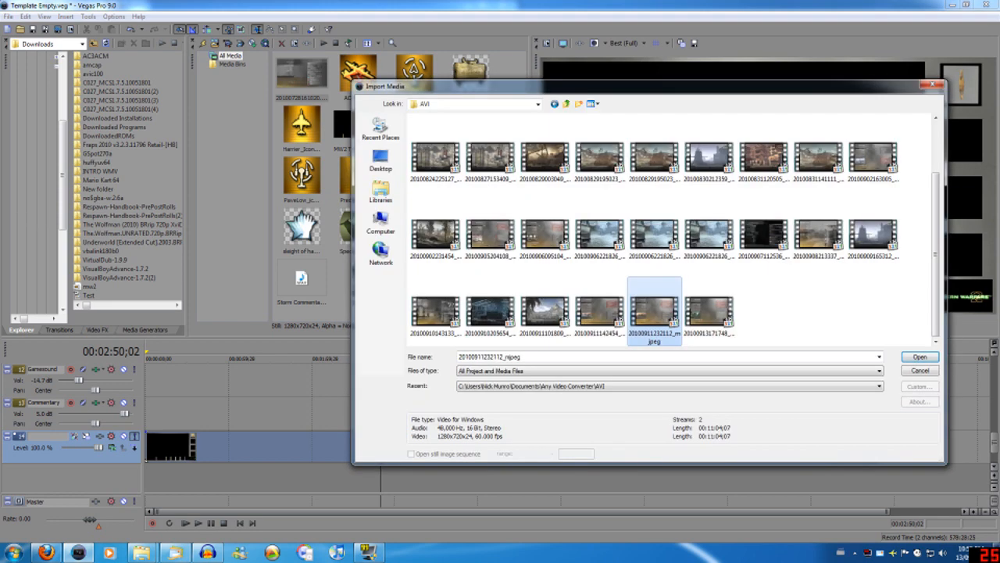
{"action": "left_click", "coordinate": [920, 357]}
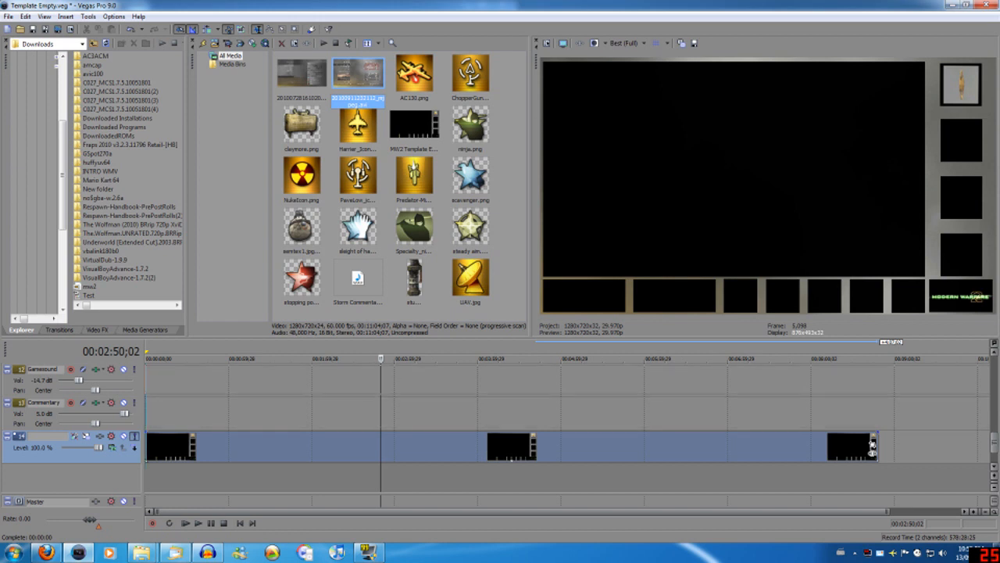
{"action": "left_click_drag", "start_coordinate": [994, 443], "coordinate": [994, 428]}
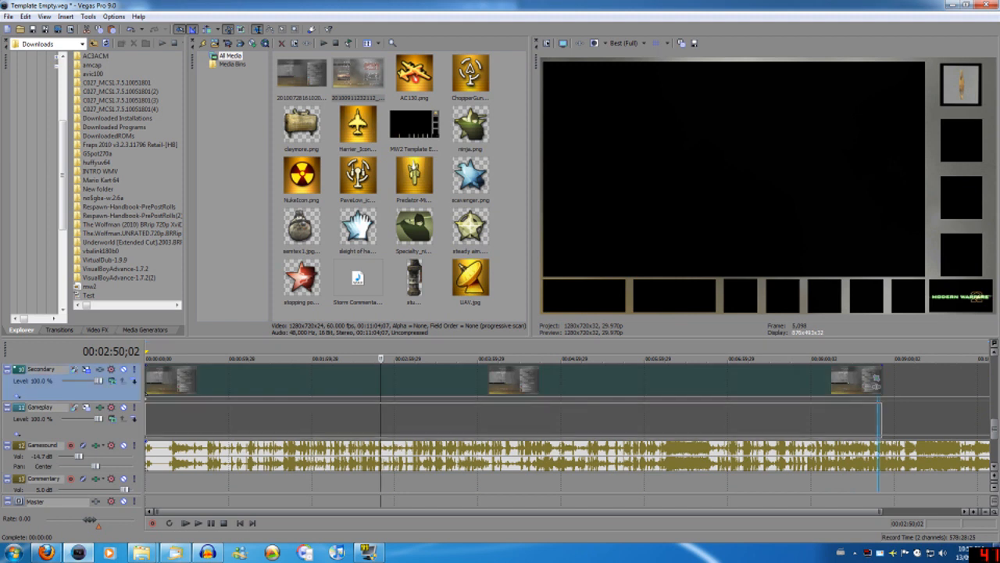
{"action": "left_click_drag", "start_coordinate": [875, 422], "coordinate": [875, 380]}
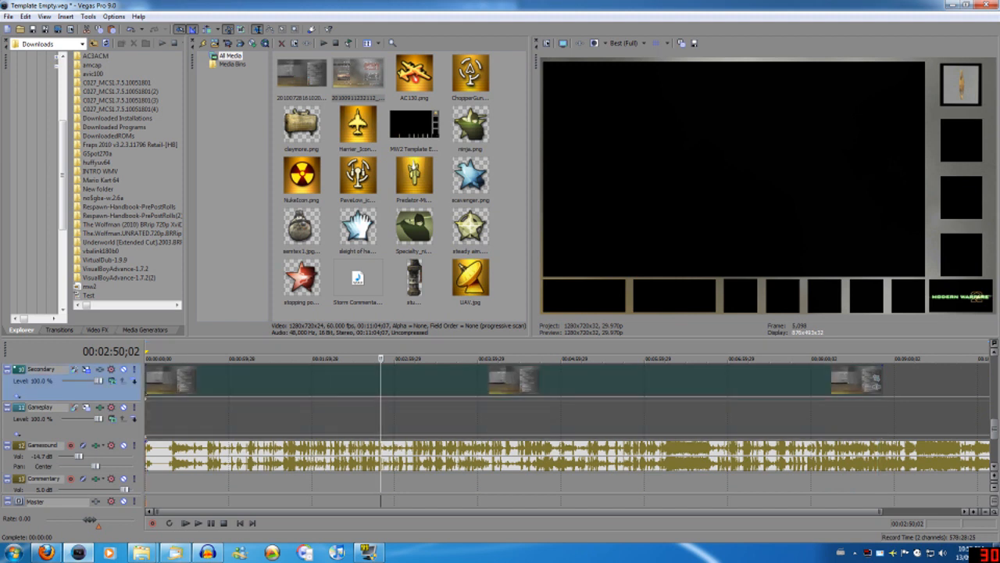
- Turn off solo on the template image track, and try sliding the Gamesound clip along the timeline before returning it to the start
{"action": "left_click_drag", "start_coordinate": [547, 456], "coordinate": [686, 455]}
{"action": "scroll", "coordinate": [567, 426], "scroll_direction": "up", "scroll_amount": 9}
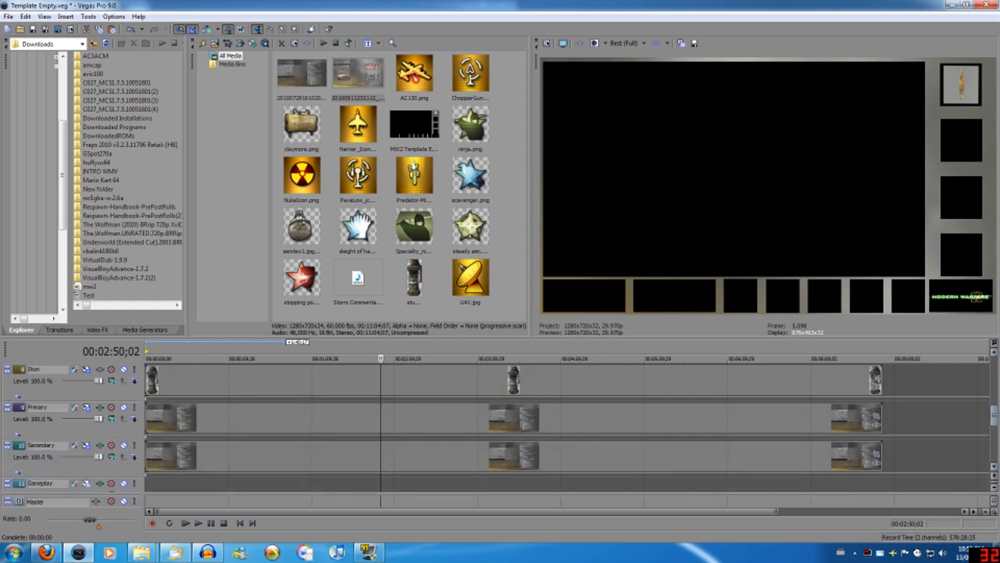
{"action": "scroll", "coordinate": [872, 413], "scroll_direction": "down", "scroll_amount": 10}
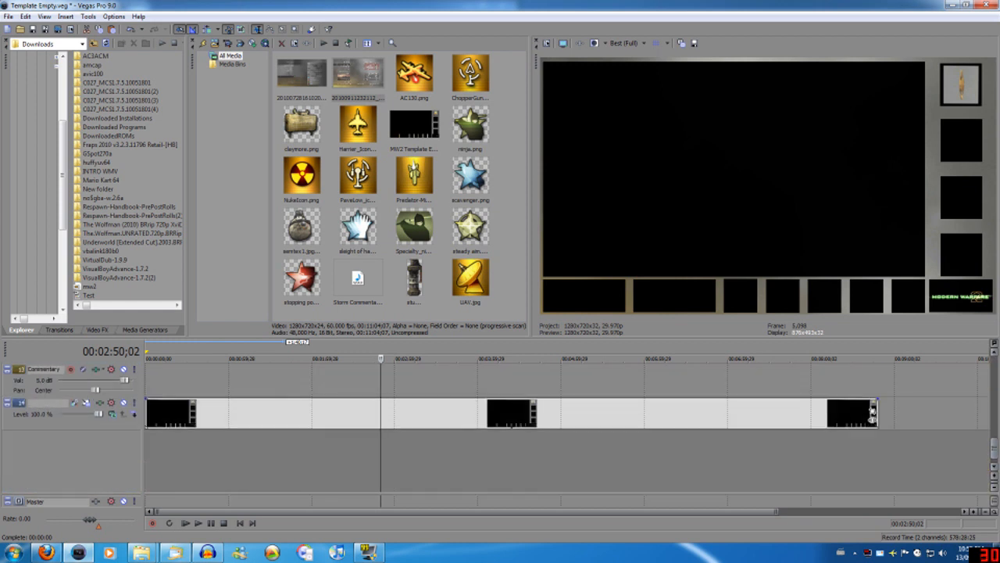
{"action": "scroll", "coordinate": [873, 413], "scroll_direction": "up", "scroll_amount": 10}
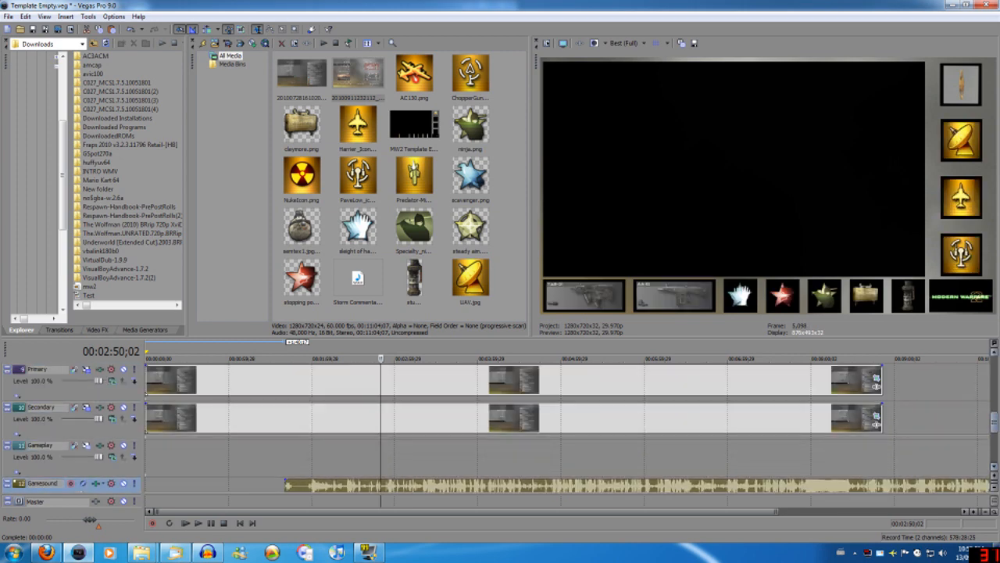
{"action": "scroll", "coordinate": [875, 382], "scroll_direction": "down", "scroll_amount": 10}
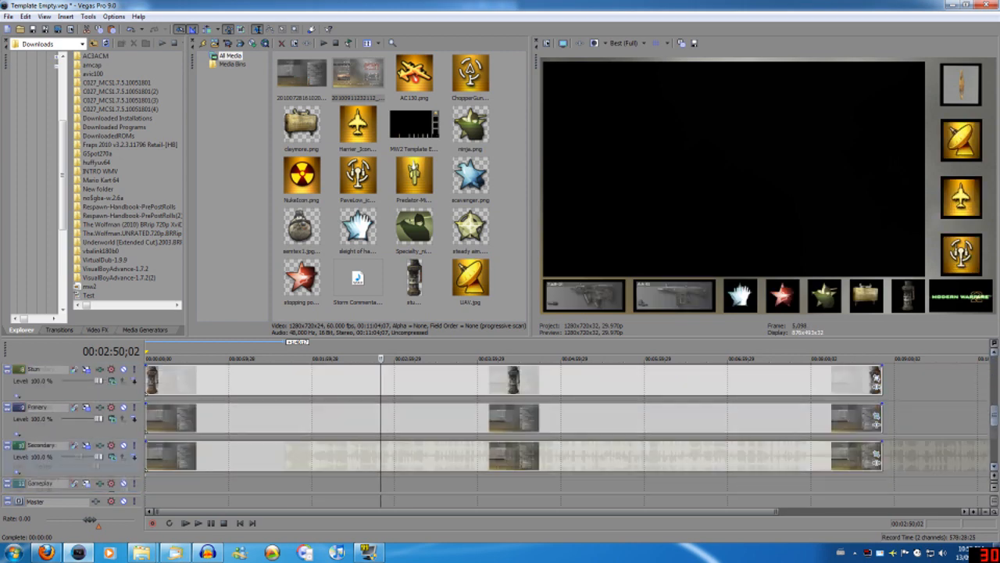
{"action": "left_click_drag", "start_coordinate": [547, 456], "coordinate": [407, 456]}
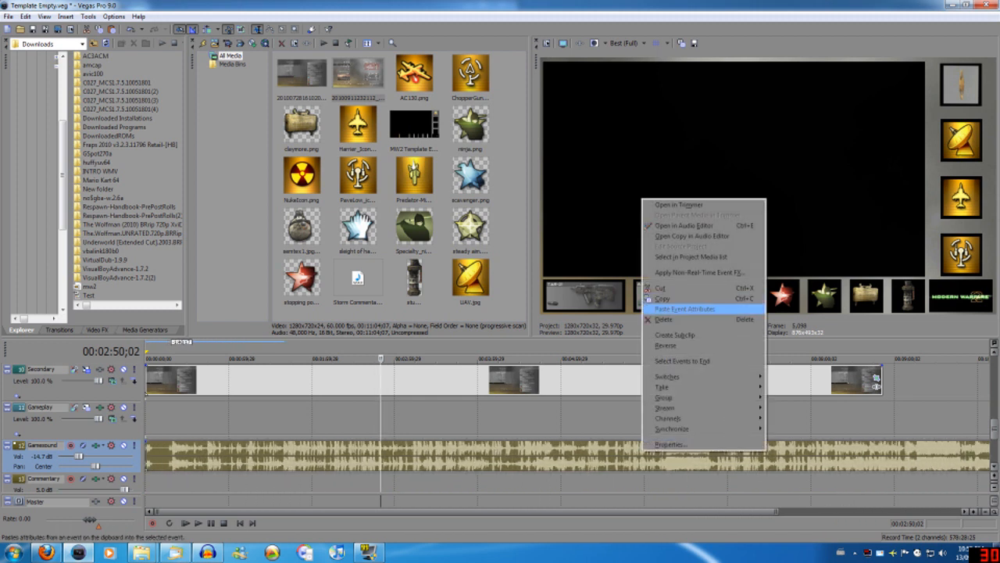
{"action": "left_click", "coordinate": [661, 288]}
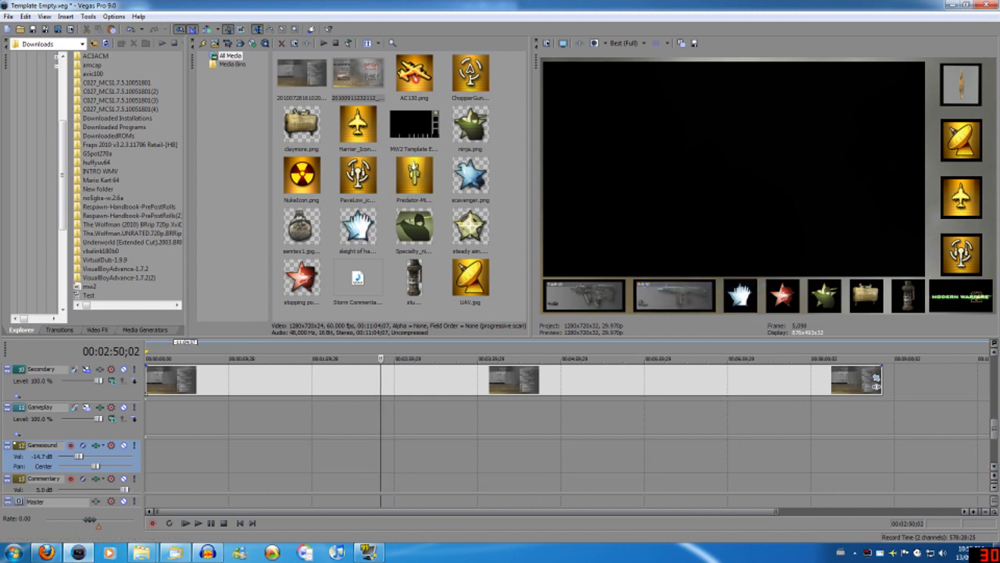
{"action": "left_click", "coordinate": [358, 74]}
{"action": "left_click_drag", "start_coordinate": [358, 74], "coordinate": [156, 418]}
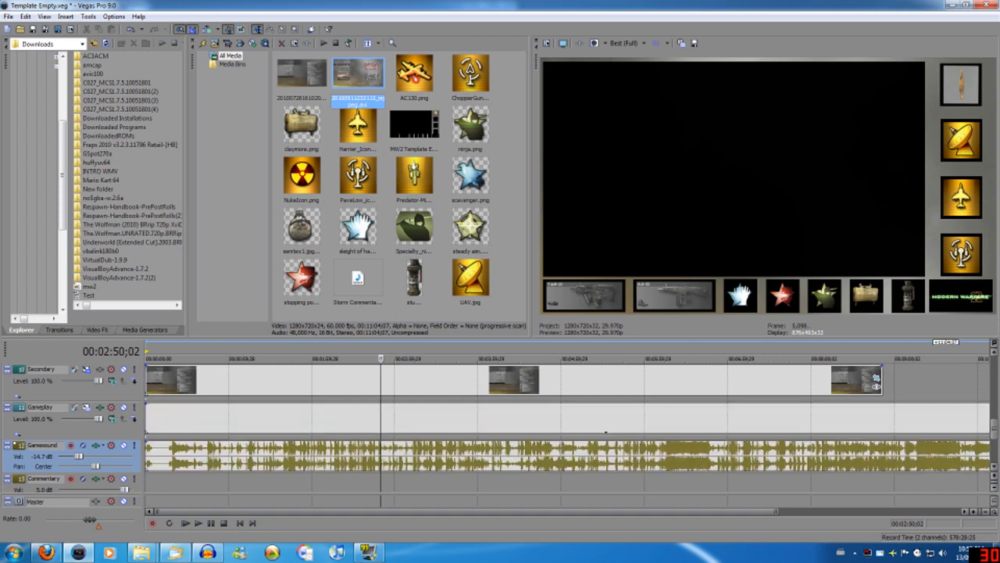
- Split the gameplay video and audio at 00:00:13;15, delete the opening section, and move the remaining clip to the timeline start
{"action": "left_click", "coordinate": [168, 418]}
{"action": "left_click", "coordinate": [164, 418]}
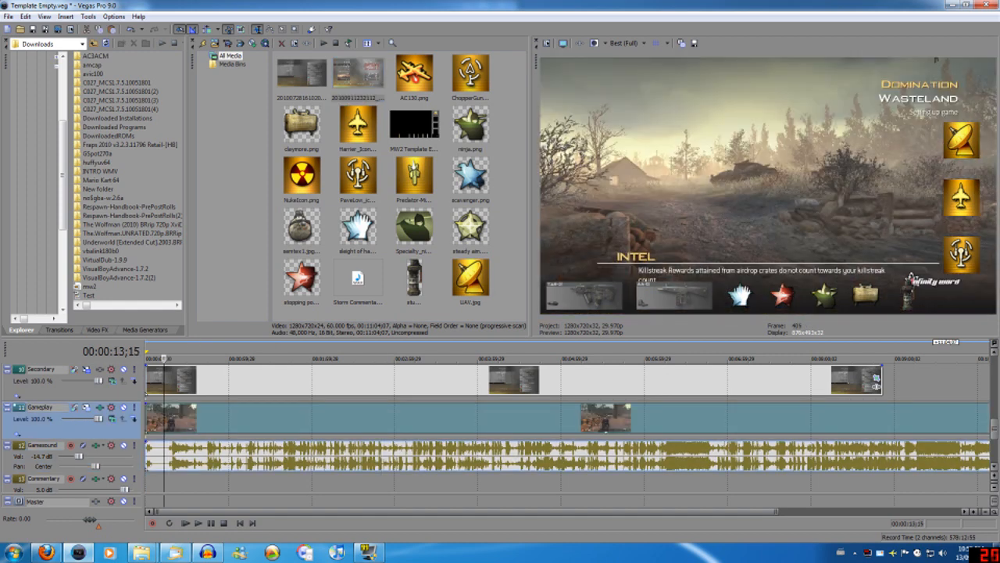
{"action": "key", "text": "s"}
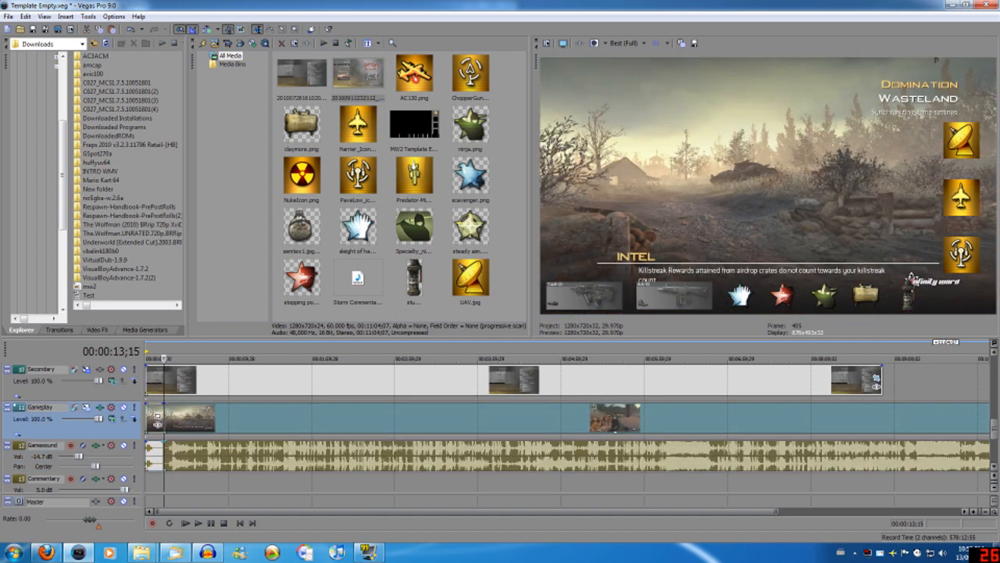
{"action": "left_click", "coordinate": [152, 418]}
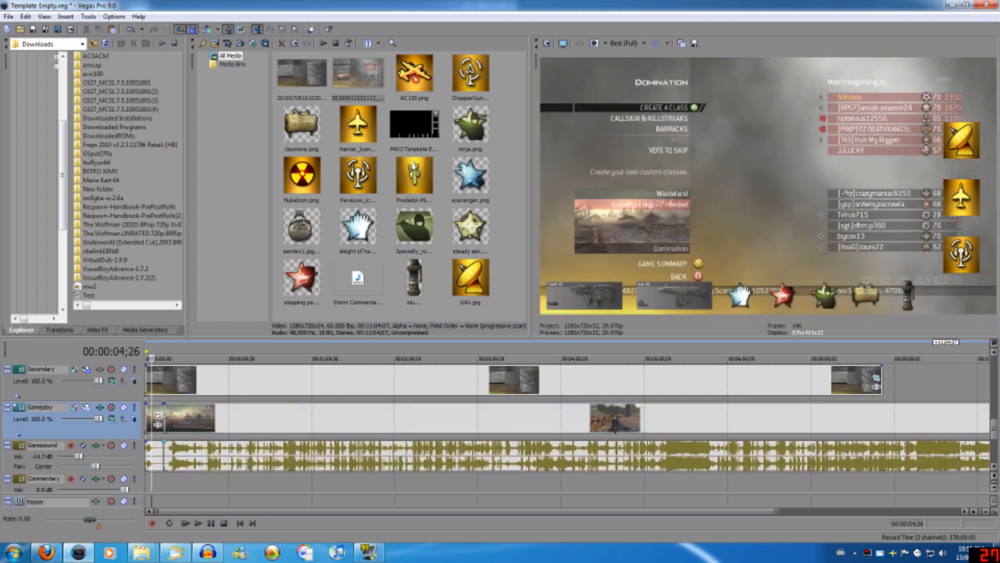
{"action": "left_click", "coordinate": [153, 456]}
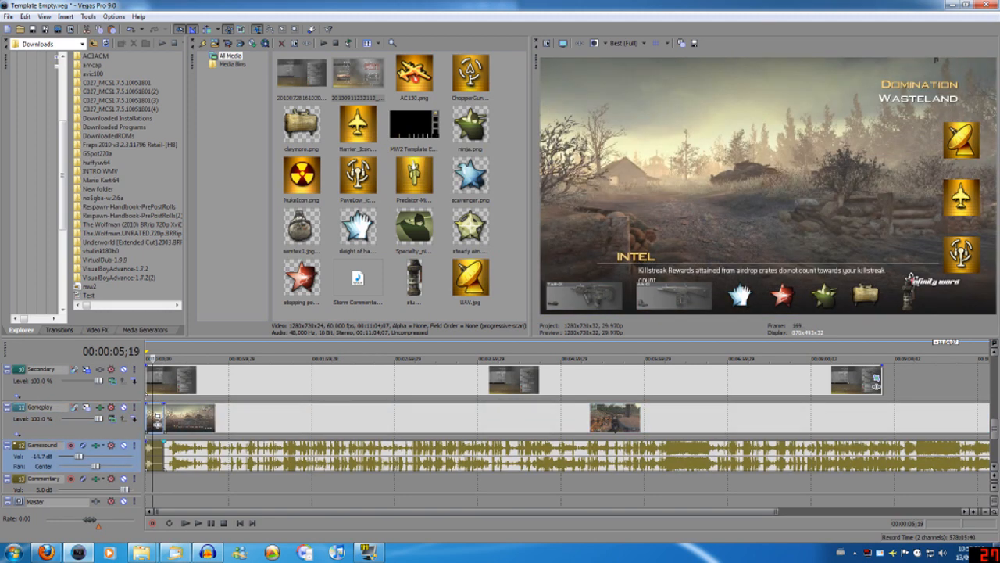
{"action": "key", "text": "Delete"}
{"action": "left_click_drag", "start_coordinate": [191, 418], "coordinate": [172, 418]}
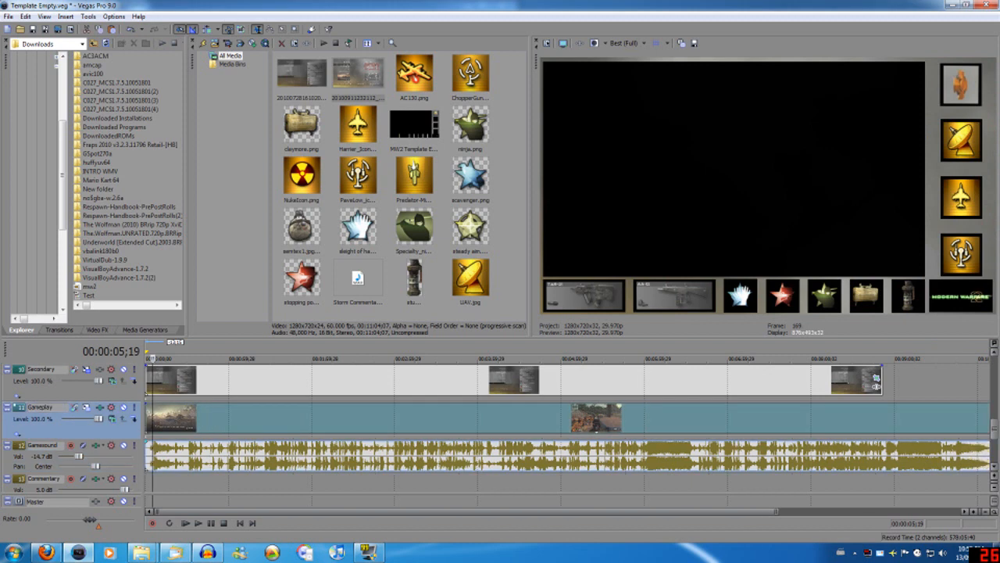
- Set the Gameplay video event to Disable resample in its properties
{"action": "right_click", "coordinate": [497, 418]}
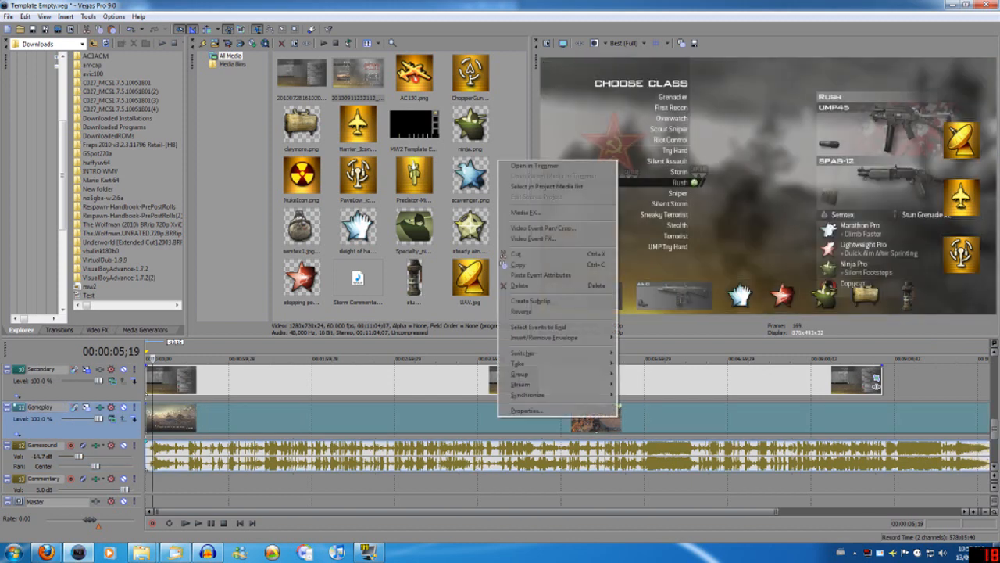
{"action": "left_click", "coordinate": [539, 409]}
{"action": "left_click", "coordinate": [421, 228]}
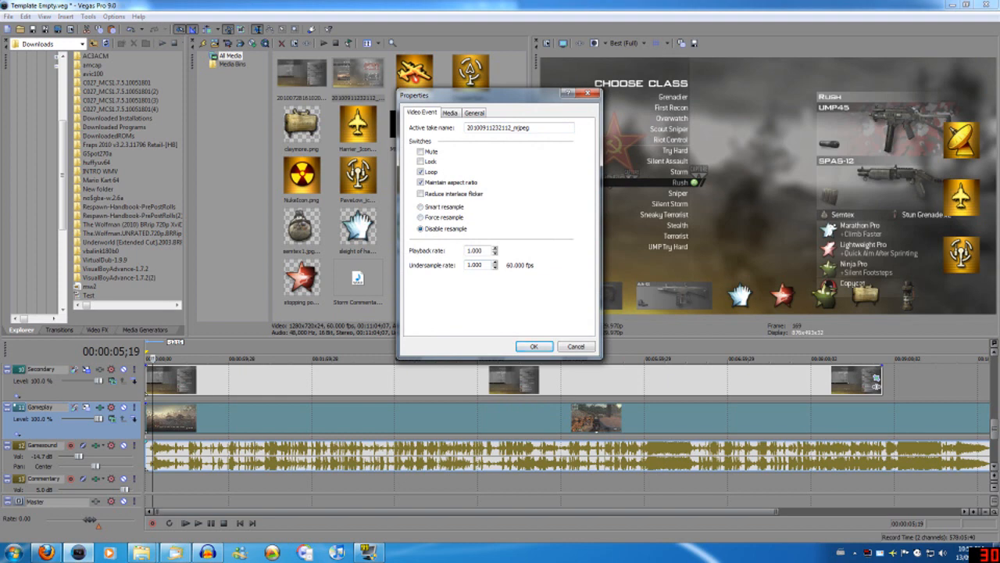
{"action": "key", "text": "Return"}
- Preview the gameplay footage at several points along the timeline to check how it sits behind the template
{"action": "left_click", "coordinate": [263, 357]}
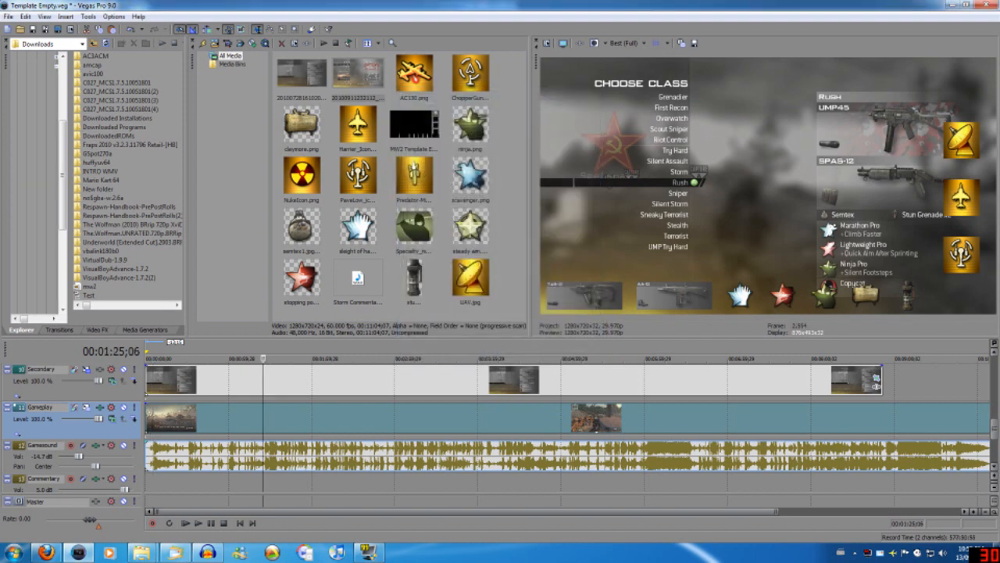
{"action": "left_click", "coordinate": [317, 358]}
{"action": "left_click", "coordinate": [411, 358]}
{"action": "left_click", "coordinate": [464, 357]}
{"action": "left_click", "coordinate": [522, 358]}
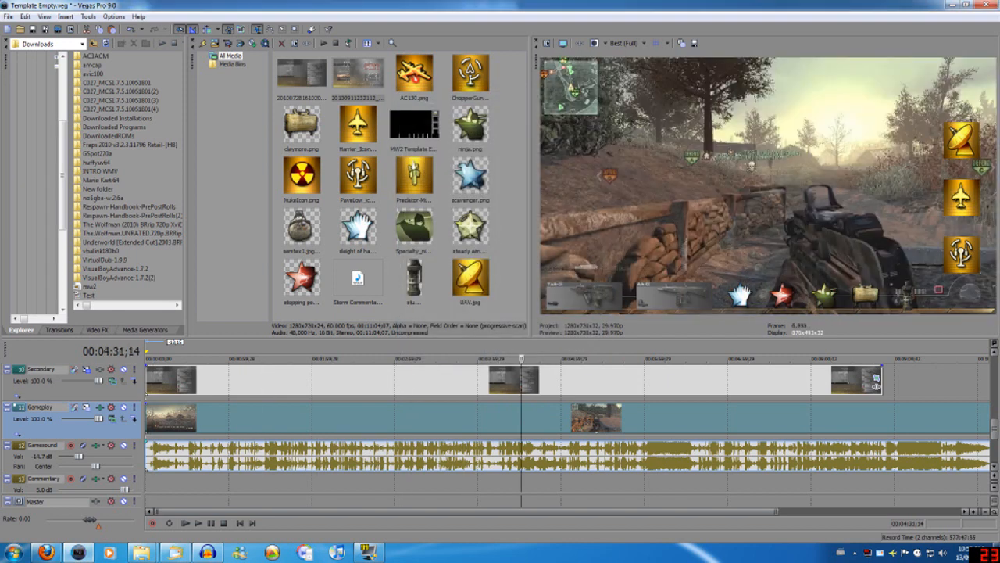
{"action": "left_click", "coordinate": [566, 358]}
{"action": "left_click", "coordinate": [633, 358]}
{"action": "left_click", "coordinate": [712, 358]}
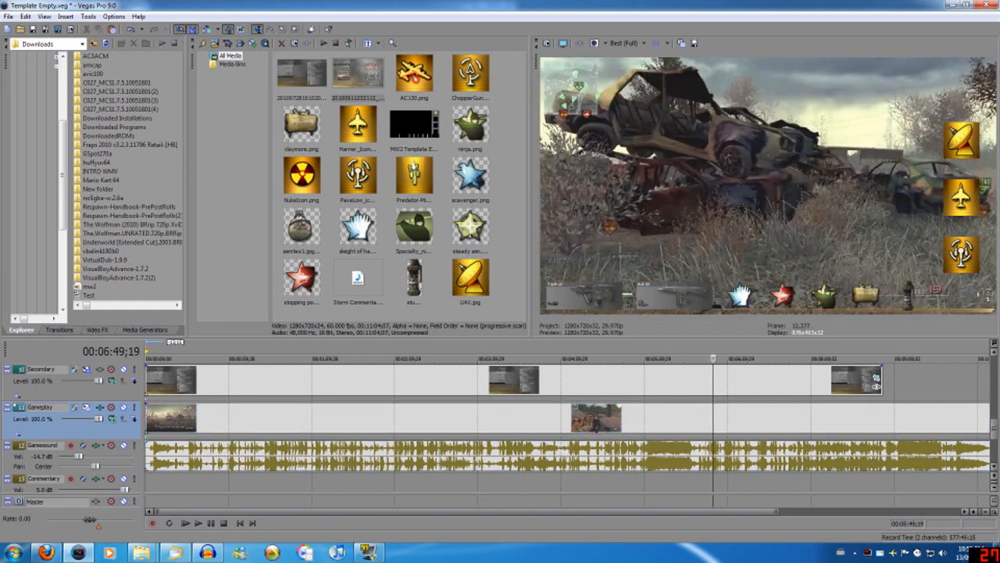
{"action": "left_click", "coordinate": [175, 358]}
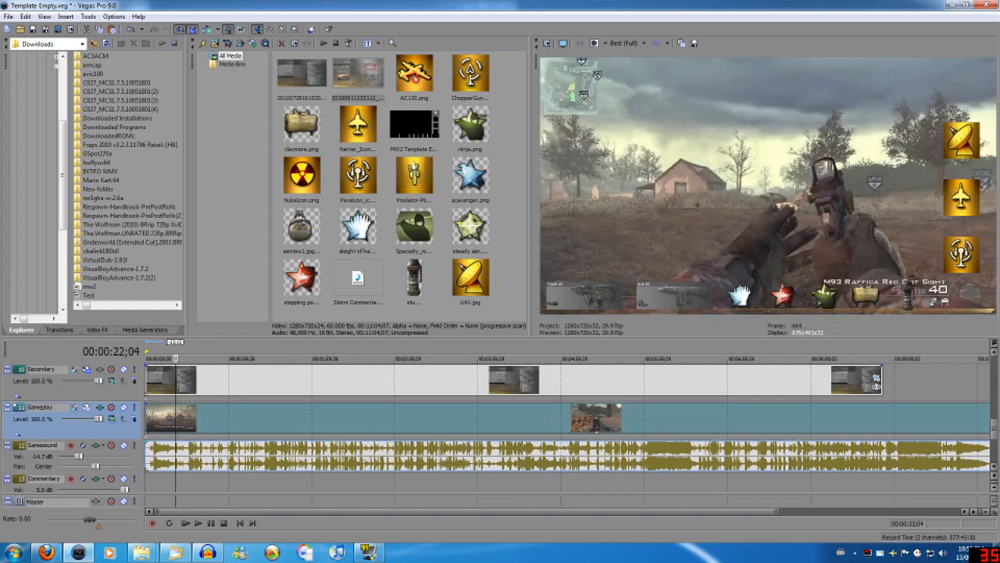
{"action": "left_click", "coordinate": [215, 358]}
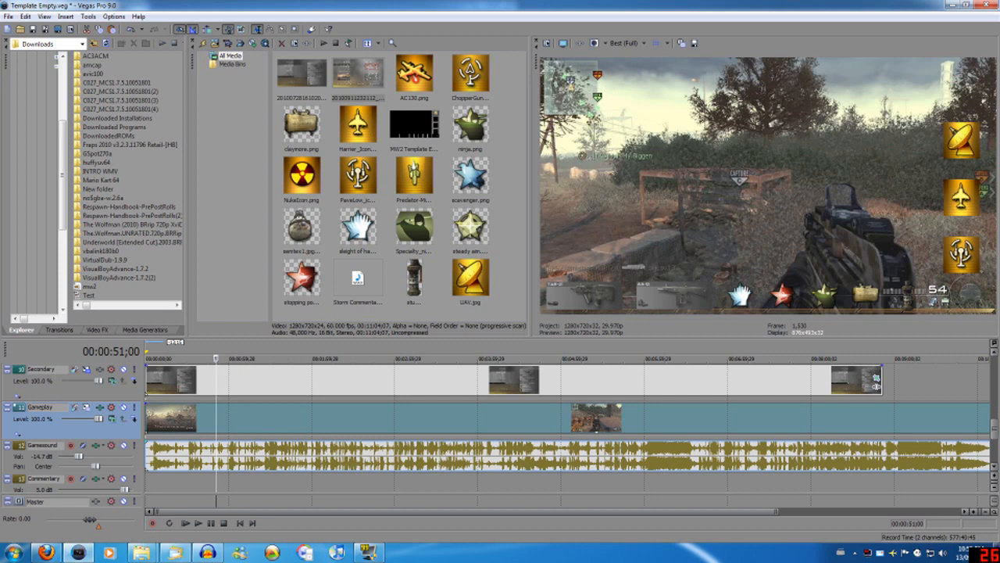
- Apply the "Gameplay to fit in template" track motion preset to the Gameplay track and check the framing at other timeline points
{"action": "left_click", "coordinate": [75, 407]}
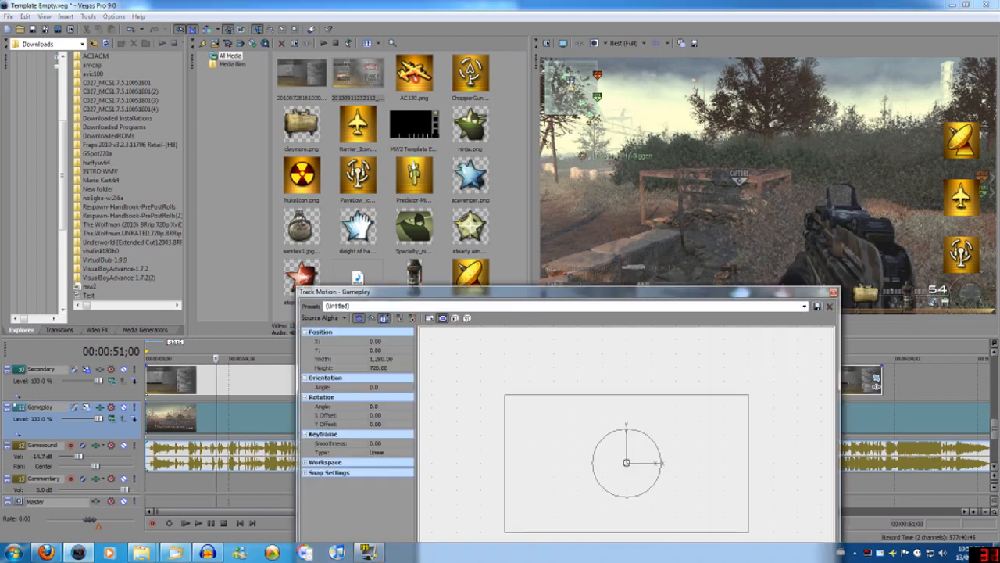
{"action": "left_click", "coordinate": [804, 306]}
{"action": "left_click", "coordinate": [367, 325]}
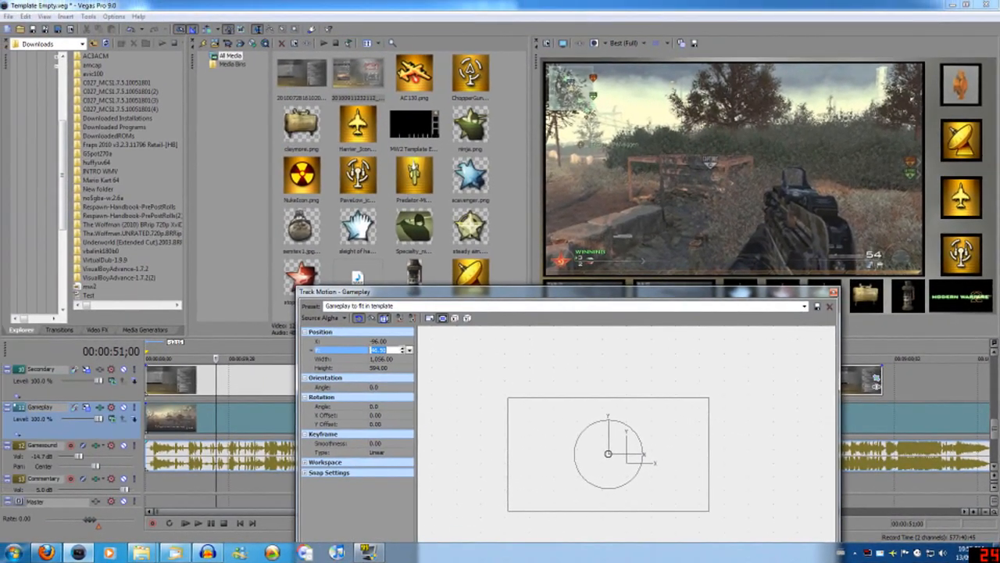
{"action": "left_click", "coordinate": [292, 337]}
{"action": "key", "text": "shift+Tab"}
{"action": "left_click", "coordinate": [833, 291]}
{"action": "left_click", "coordinate": [260, 359]}
{"action": "left_click", "coordinate": [349, 359]}
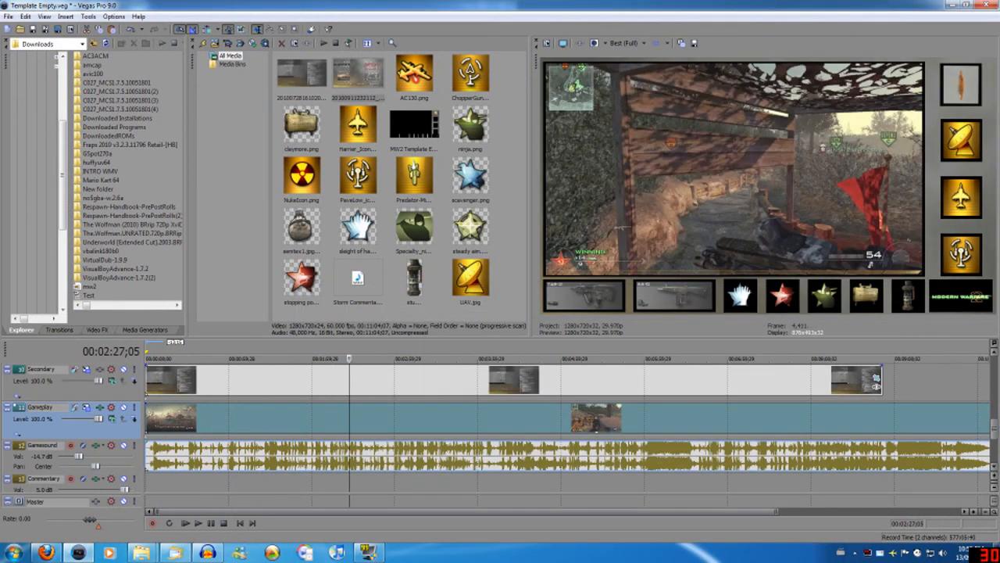
- Examine the Gameplay track's Color Corrector and its Studio RGB to Computer RGB preset, toggling the effect to compare the picture
{"action": "left_click", "coordinate": [99, 407]}
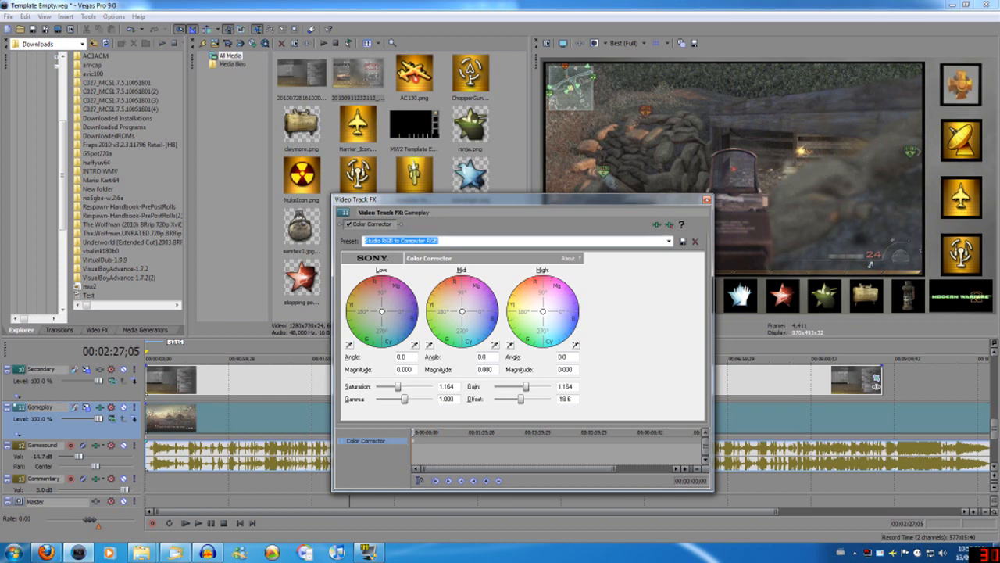
{"action": "left_click", "coordinate": [669, 241]}
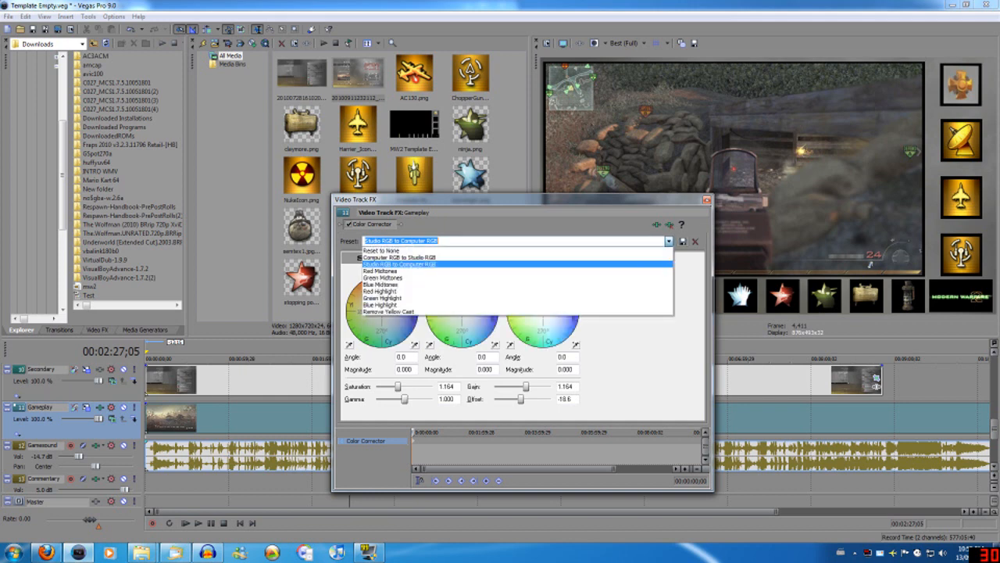
{"action": "key", "text": "Escape"}
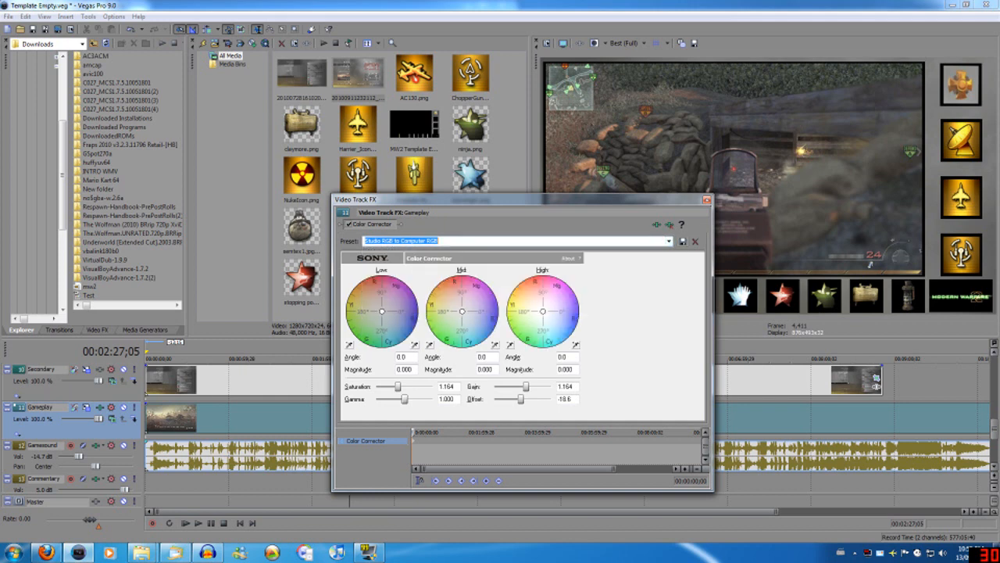
{"action": "left_click", "coordinate": [349, 225]}
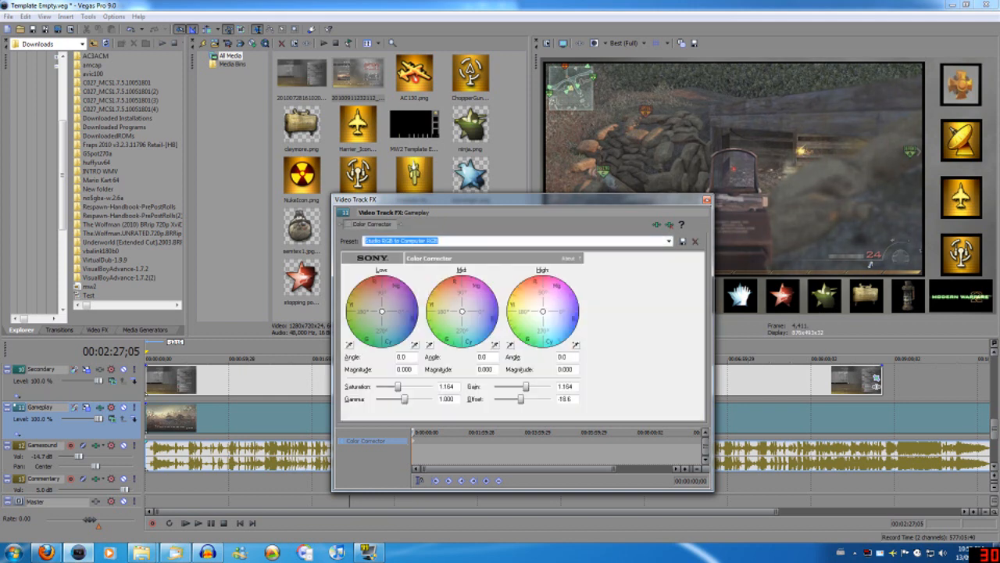
{"action": "left_click", "coordinate": [349, 224]}
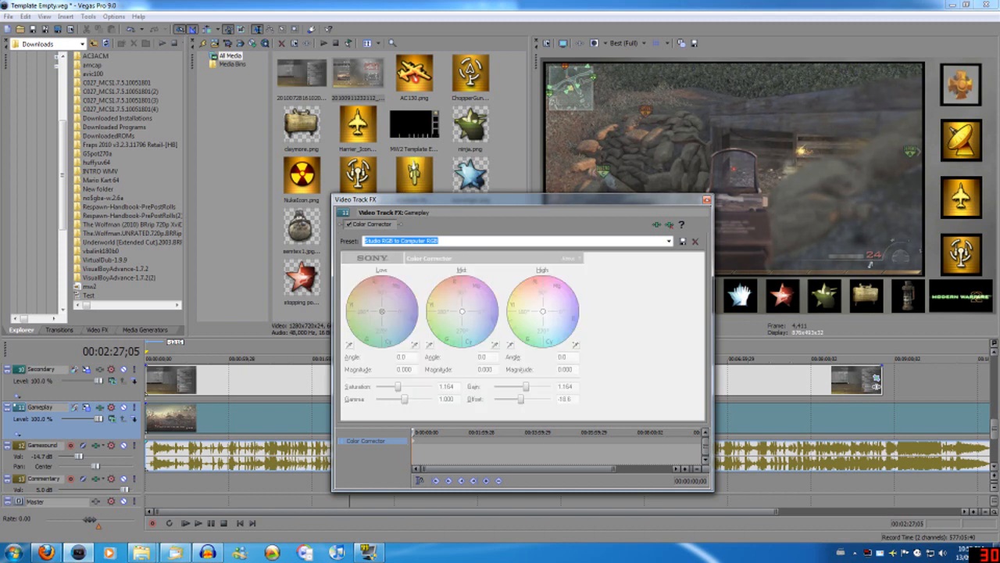
{"action": "left_click", "coordinate": [350, 224]}
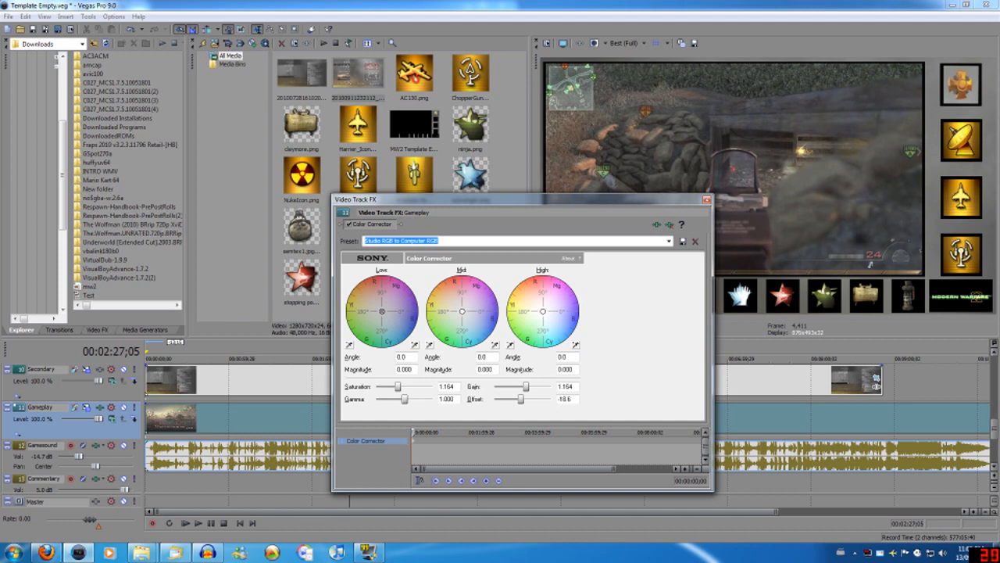
{"action": "left_click", "coordinate": [350, 224]}
{"action": "left_click", "coordinate": [707, 200]}
- Split the gameplay video and audio at 00:06:03;03 and at 00:06:33;04 to isolate the chopper gunner section
{"action": "left_click", "coordinate": [258, 418]}
{"action": "left_click", "coordinate": [351, 418]}
{"action": "left_click", "coordinate": [468, 418]}
{"action": "left_click", "coordinate": [642, 418]}
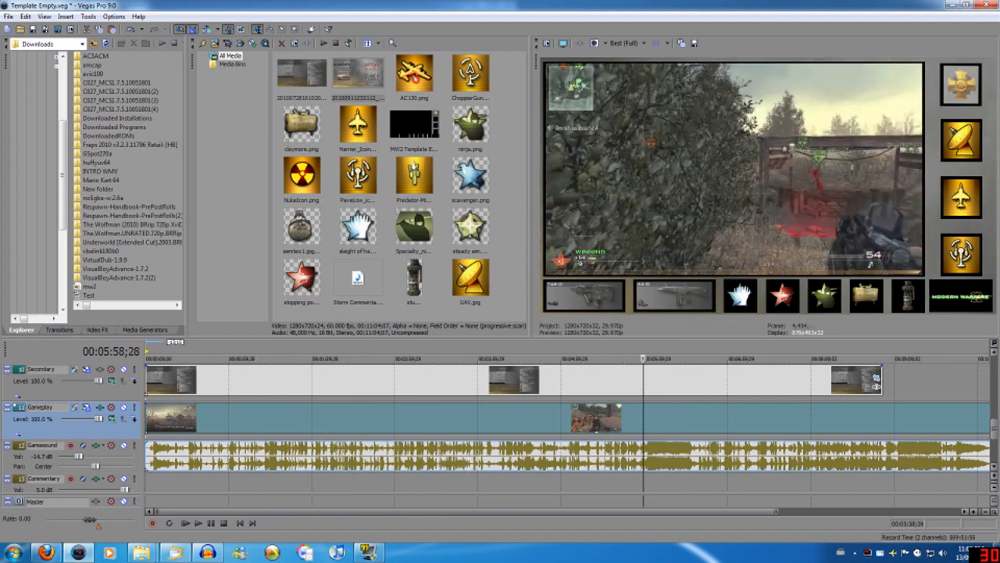
{"action": "left_click", "coordinate": [846, 418]}
{"action": "left_click", "coordinate": [647, 418]}
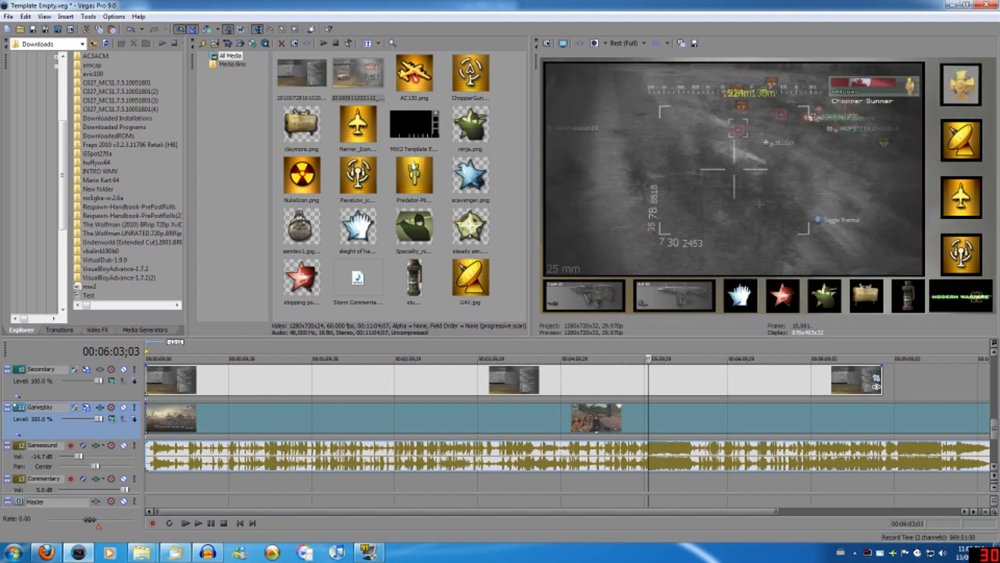
{"action": "key", "text": "s"}
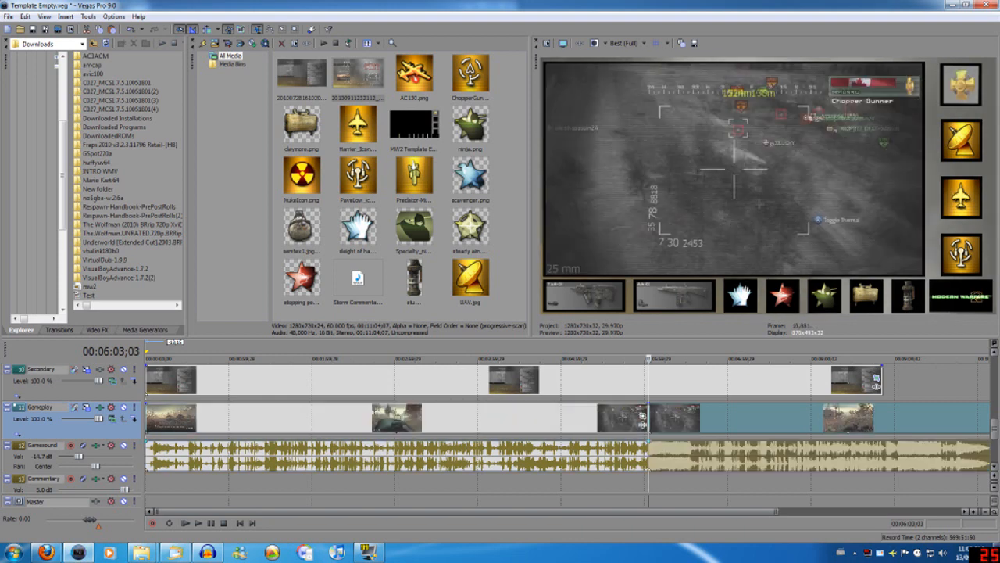
{"action": "left_click", "coordinate": [695, 418]}
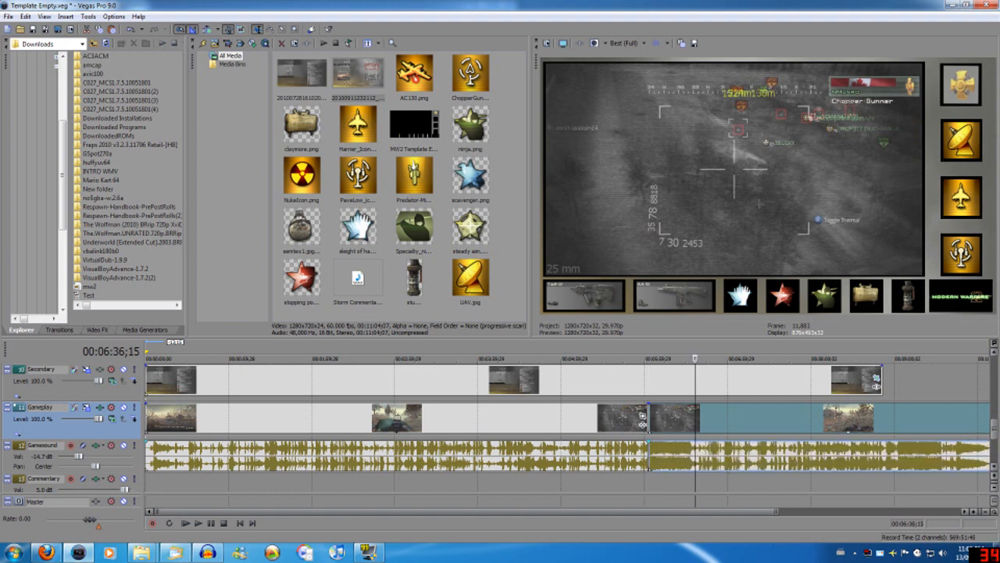
{"action": "left_click", "coordinate": [690, 418]}
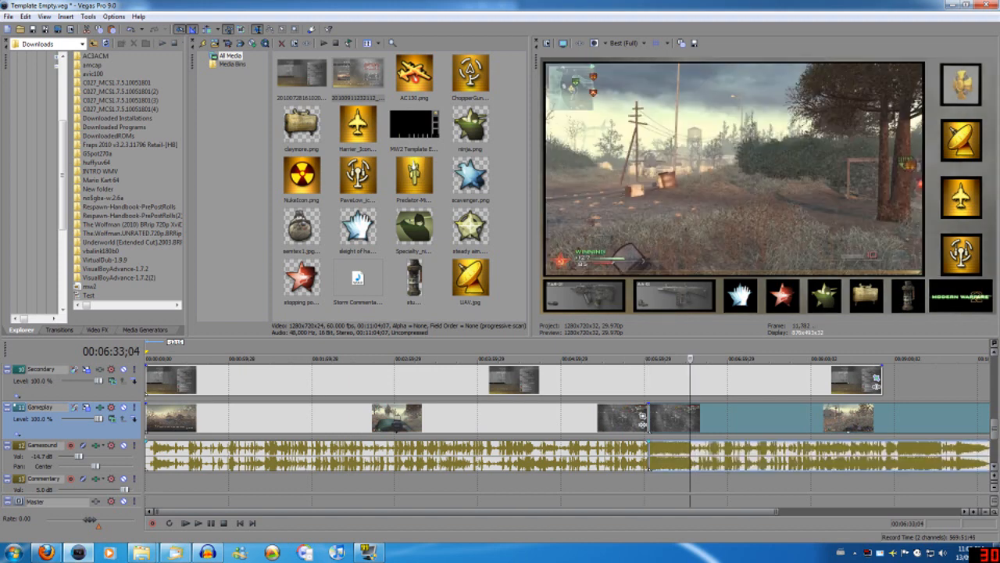
{"action": "key", "text": "s"}
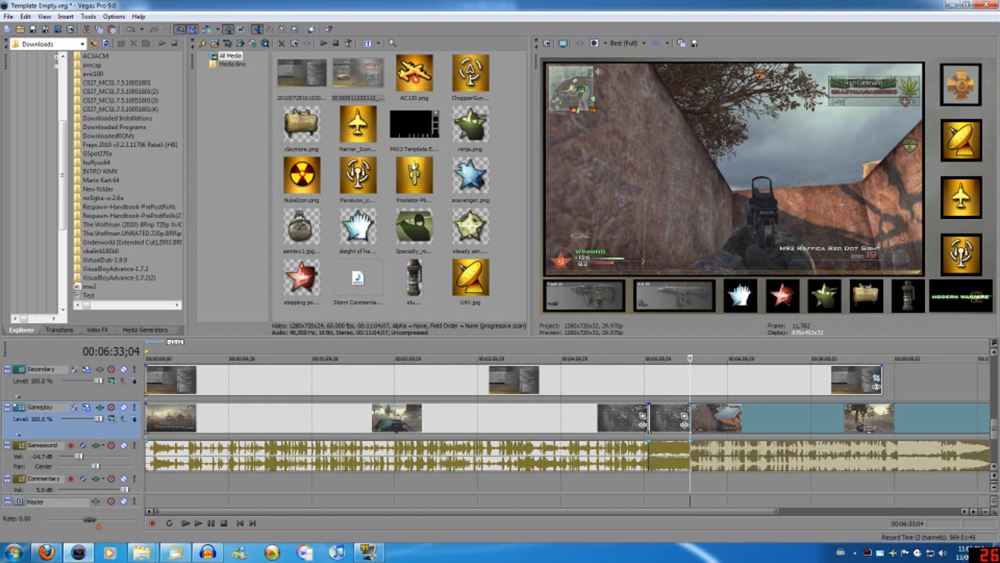
- Shorten the isolated middle gameplay section, close the gap with the following clip, and play back from 00:06:00;03
{"action": "left_click_drag", "start_coordinate": [689, 421], "coordinate": [661, 420]}
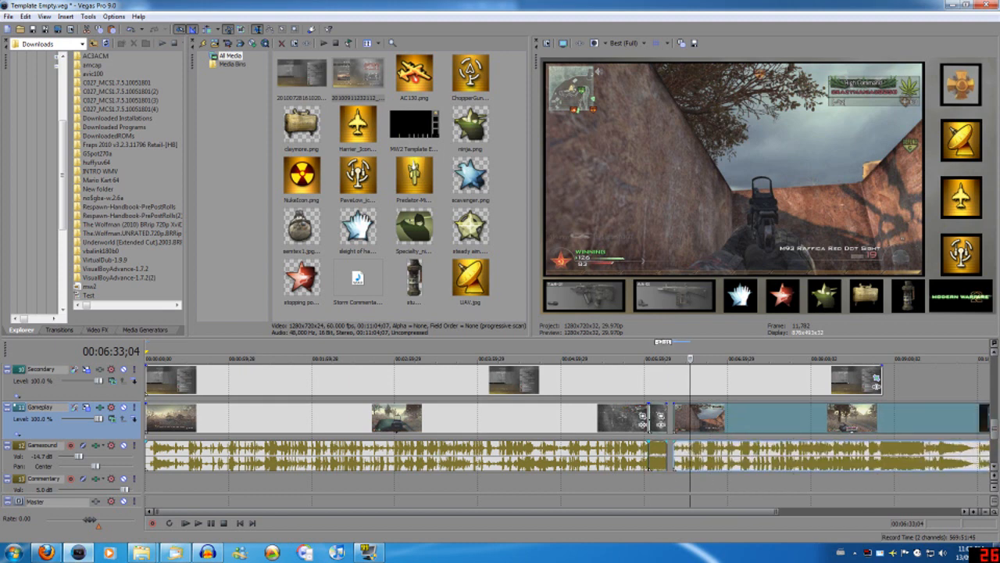
{"action": "left_click", "coordinate": [661, 421]}
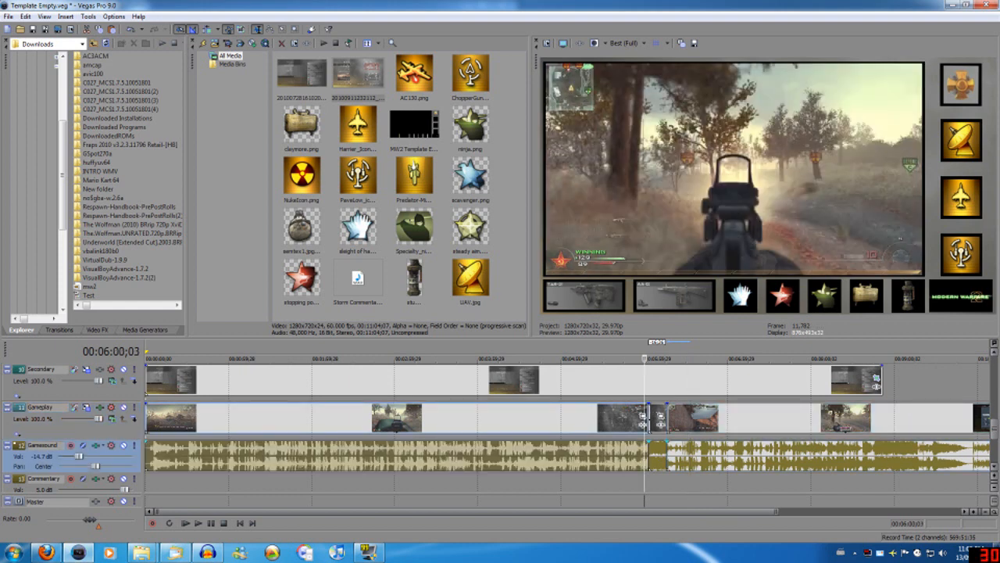
{"action": "key", "text": "space"}
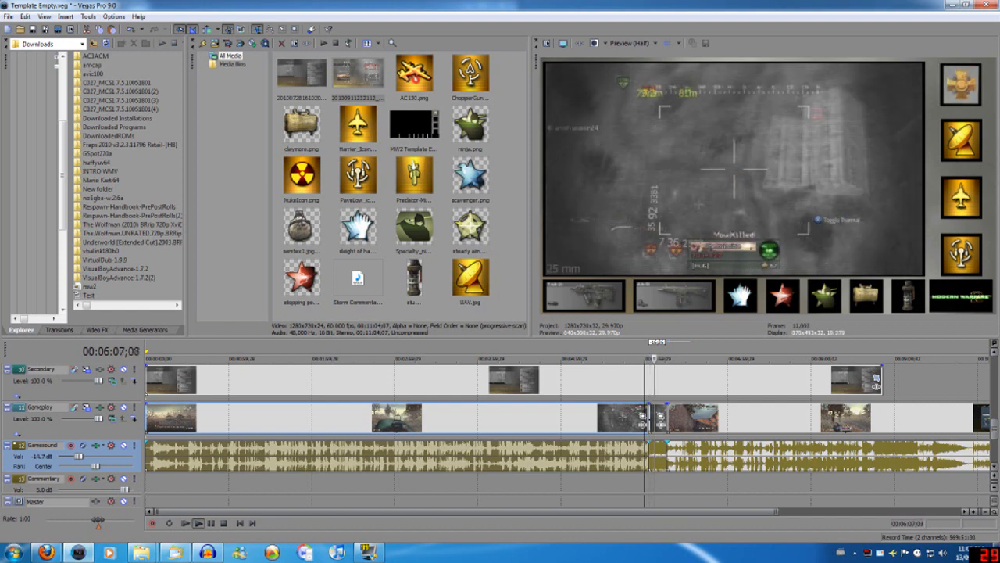
{"action": "key", "text": "space"}
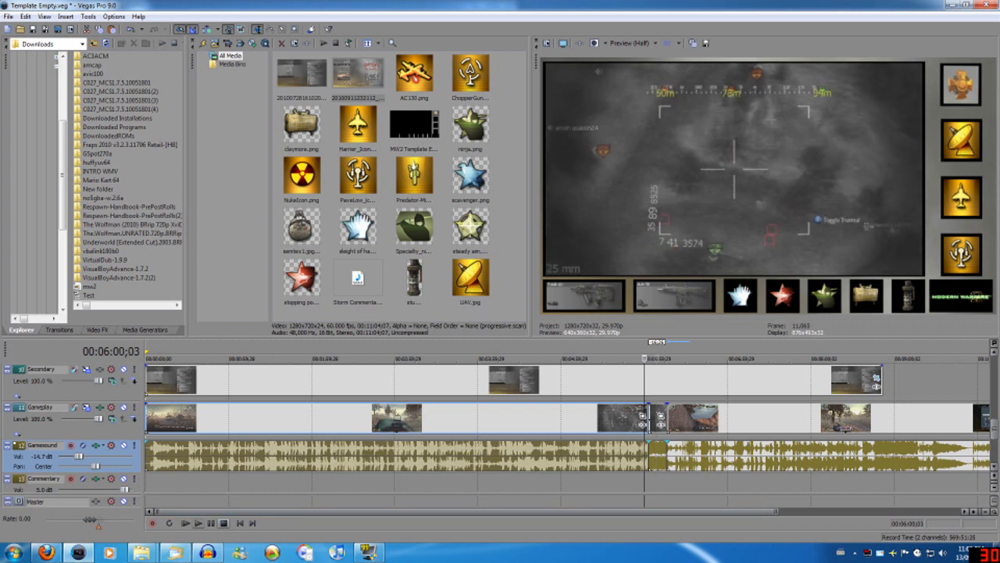
- Split the gameplay video and audio at 00:09:54;22 and cut away the leftover section after that point
{"action": "left_click_drag", "start_coordinate": [462, 511], "coordinate": [693, 511]}
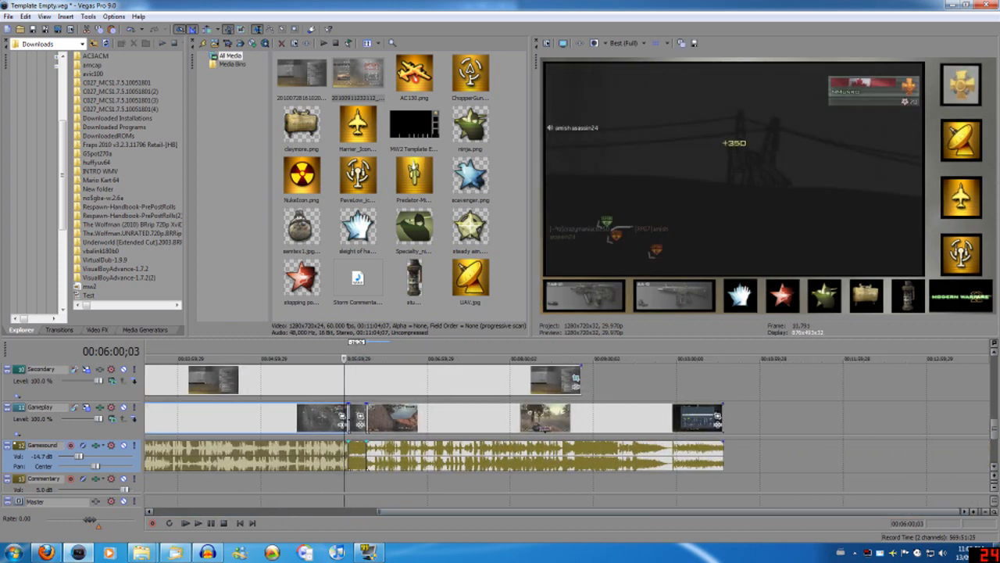
{"action": "left_click", "coordinate": [669, 418]}
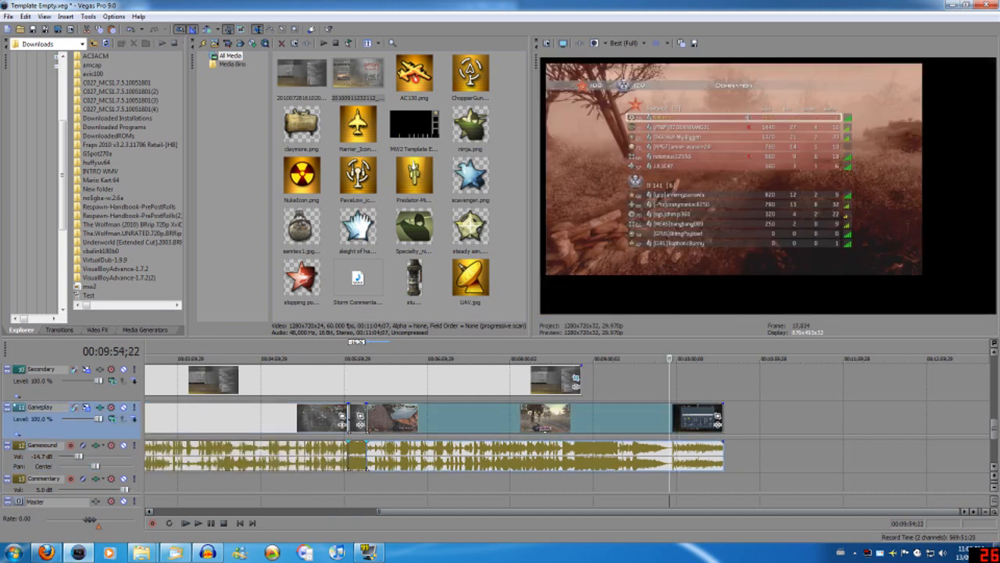
{"action": "right_click", "coordinate": [701, 422]}
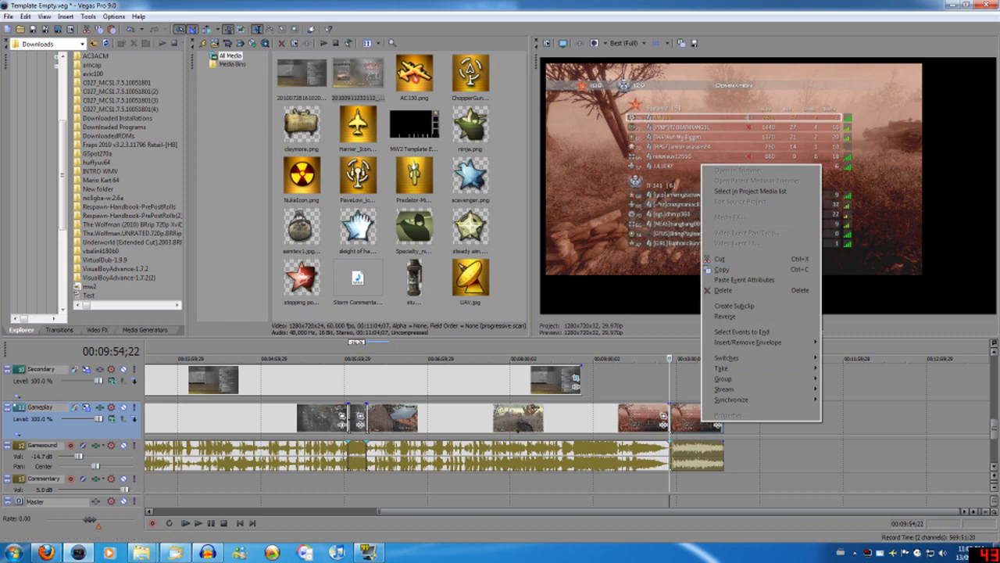
{"action": "left_click", "coordinate": [720, 259]}
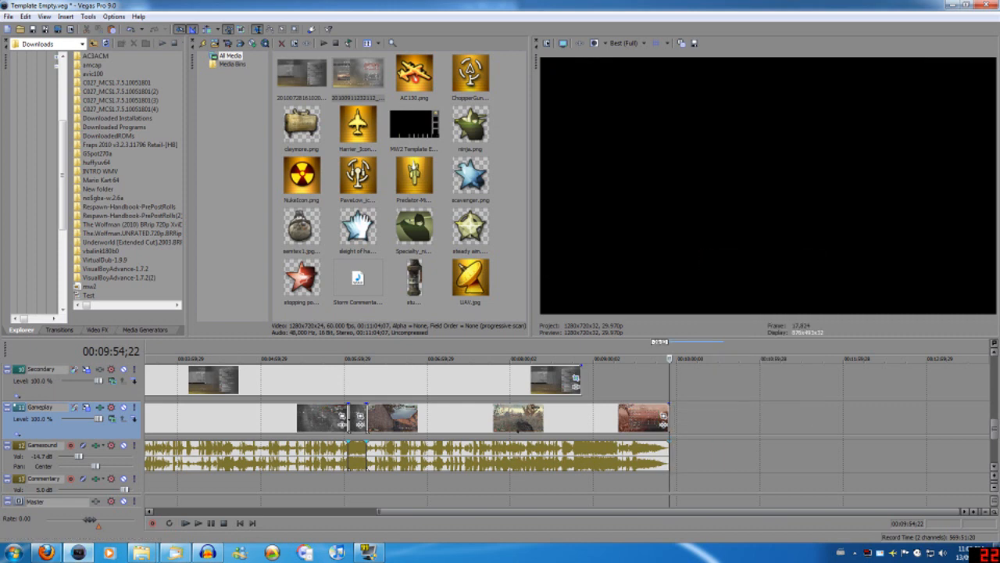
- Extend the Secondary weapon image to the end of the trimmed gameplay, and check the template picture at 00:00:49;15
{"action": "key", "text": "ctrl+v"}
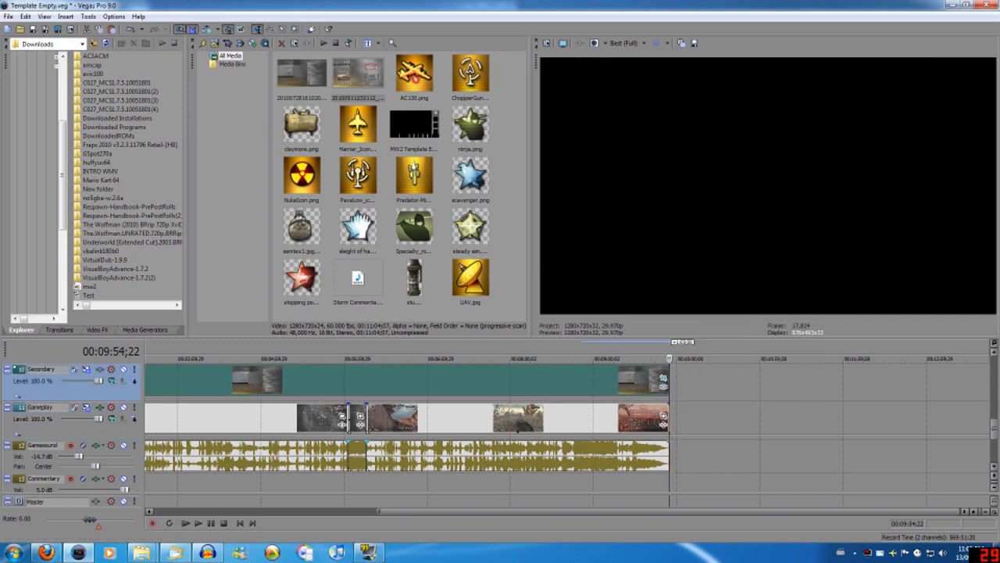
{"action": "left_click", "coordinate": [647, 380]}
{"action": "left_click_drag", "start_coordinate": [637, 511], "coordinate": [415, 511]}
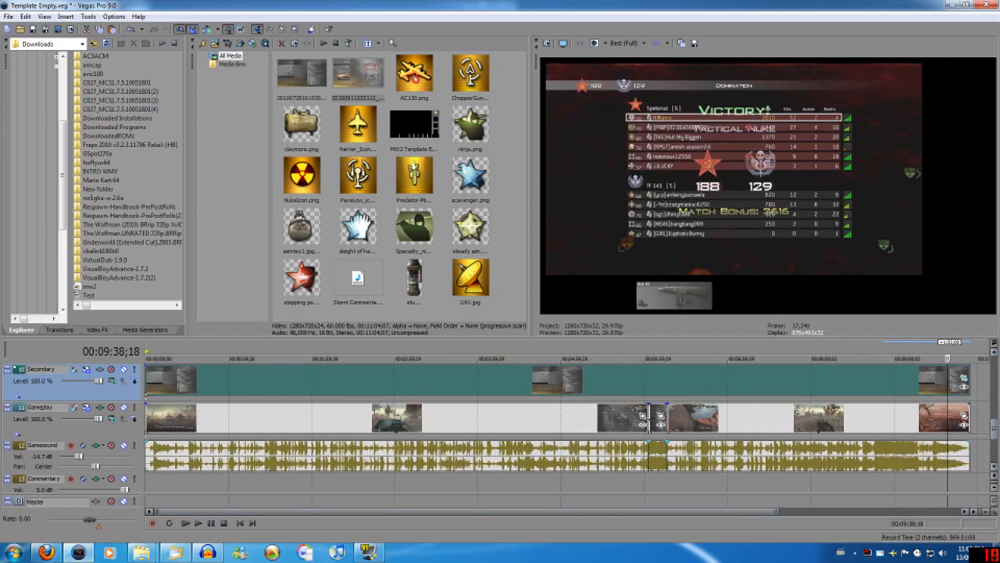
{"action": "left_click_drag", "start_coordinate": [994, 428], "coordinate": [994, 436]}
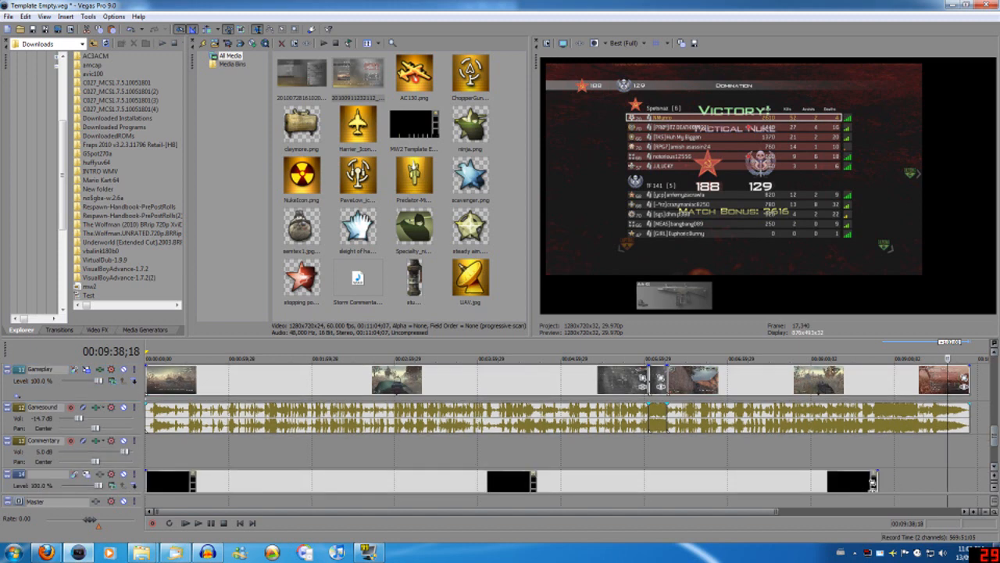
{"action": "left_click", "coordinate": [214, 418]}
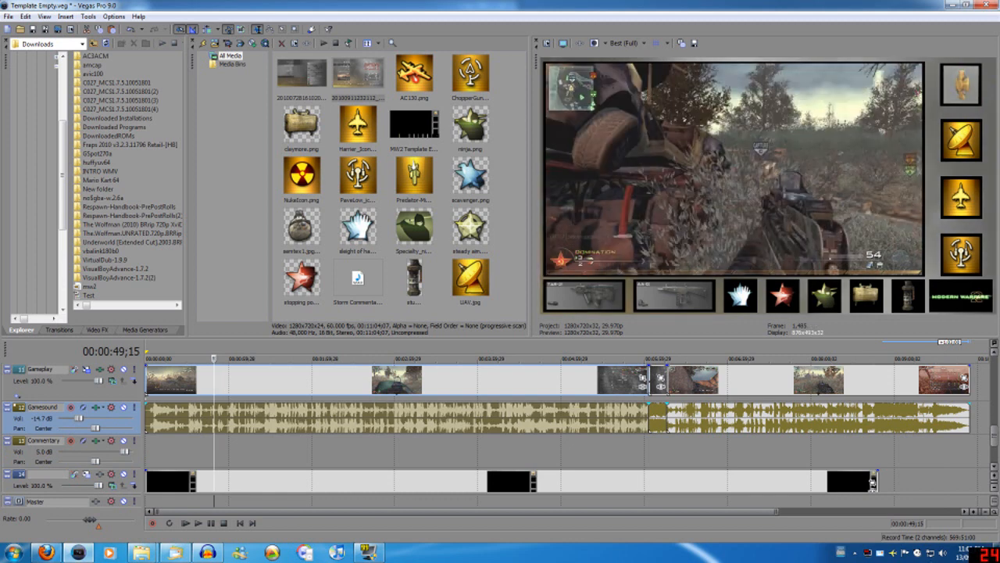
- Open the Render As settings and review the Windows Media Video V11 templates, keeping Youtube HD 720P 30 FPS
{"action": "left_click", "coordinate": [8, 15]}
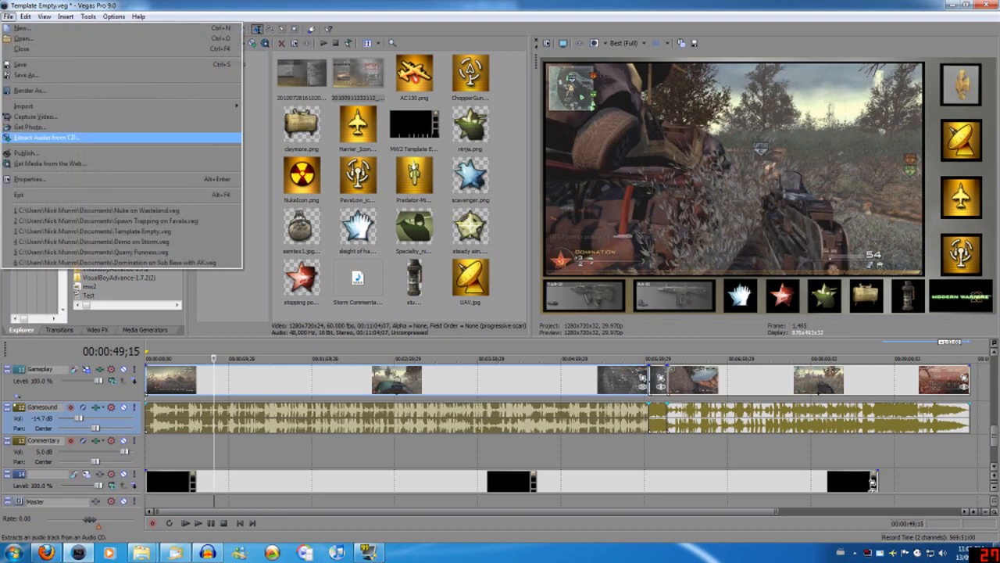
{"action": "left_click", "coordinate": [47, 131]}
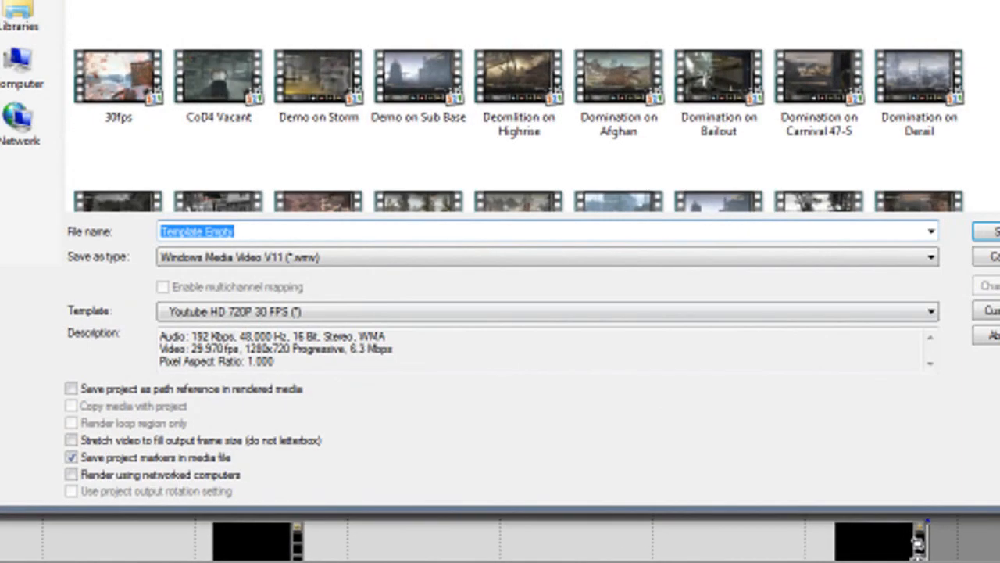
{"action": "left_click", "coordinate": [546, 311]}
{"action": "left_click", "coordinate": [547, 311]}
{"action": "left_click", "coordinate": [547, 311]}
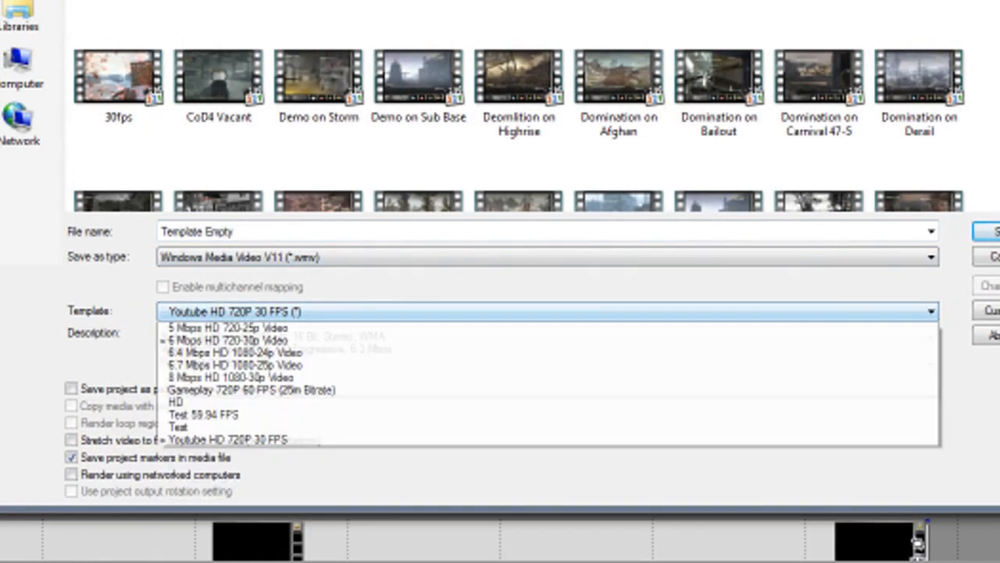
{"action": "left_click", "coordinate": [547, 311]}
{"action": "left_click", "coordinate": [547, 311]}
{"action": "left_click", "coordinate": [547, 311]}
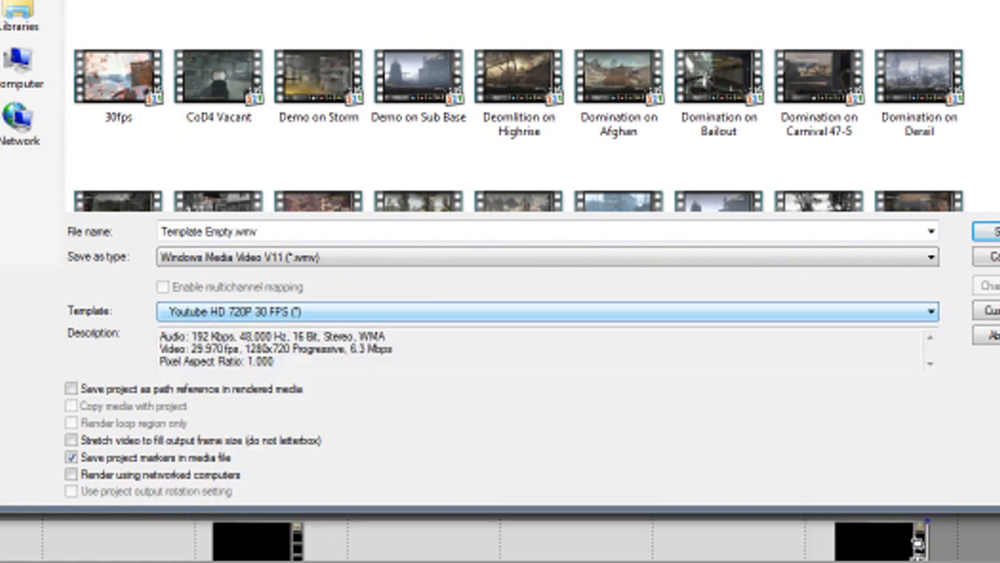